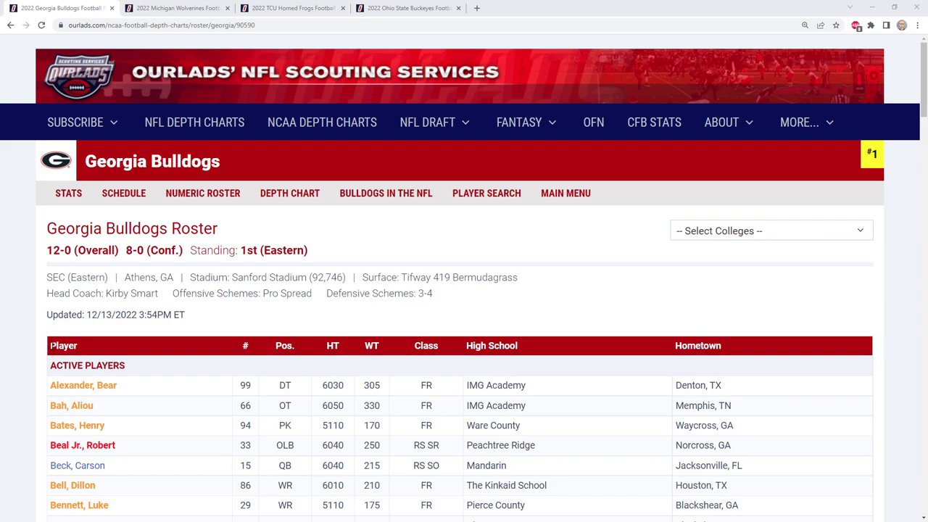
Copy the Georgia roster table from Chrome and paste it into the new sheet at A1
left_click_drag(51, 346, 725, 319)
scroll(766, 421, "down", 14)
scroll(766, 420, "down", 20)
right_click(712, 319)
left_click(714, 327)
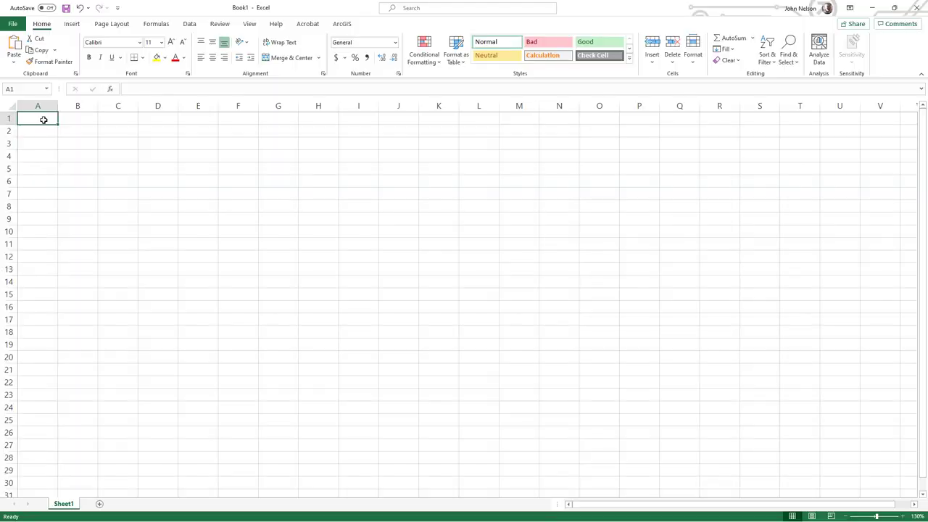
right_click(43, 118)
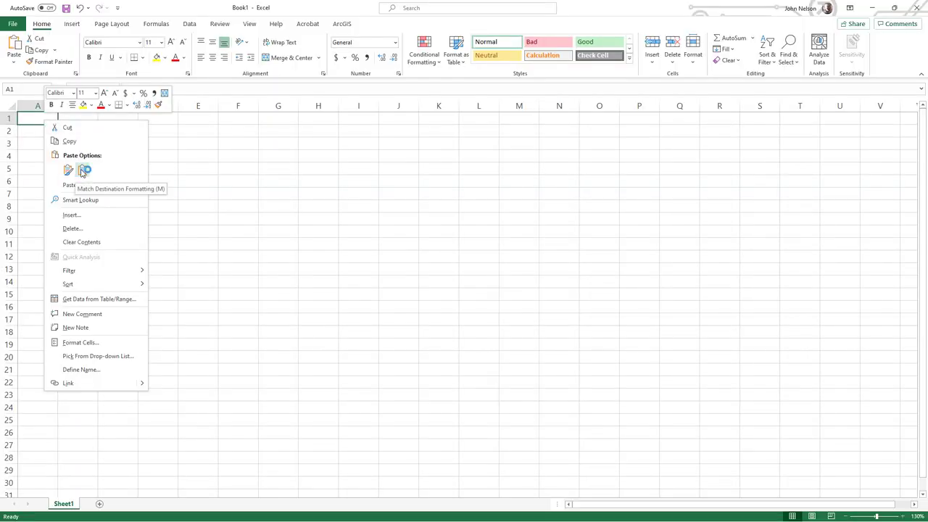
left_click(84, 169)
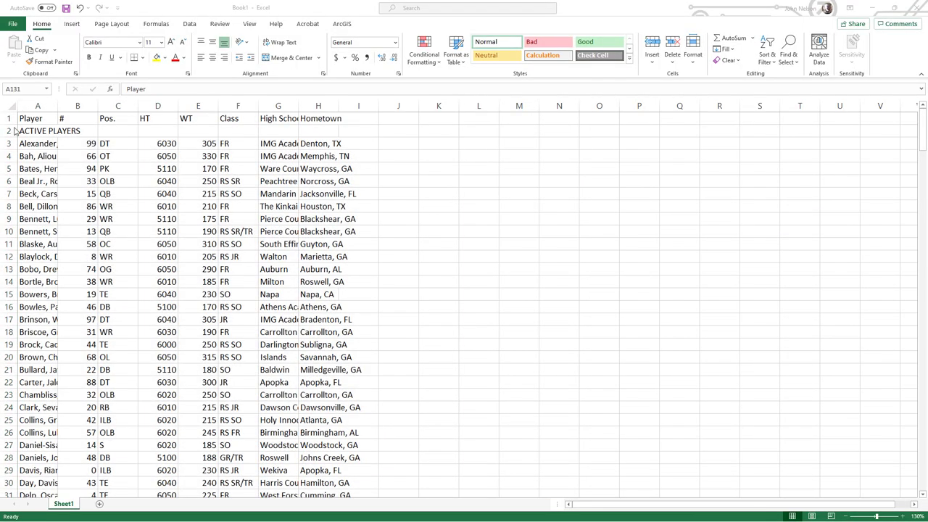
Delete the ACTIVE PLAYERS row (row 2) from the pasted roster
left_click(9, 131)
right_click(9, 131)
left_click(44, 225)
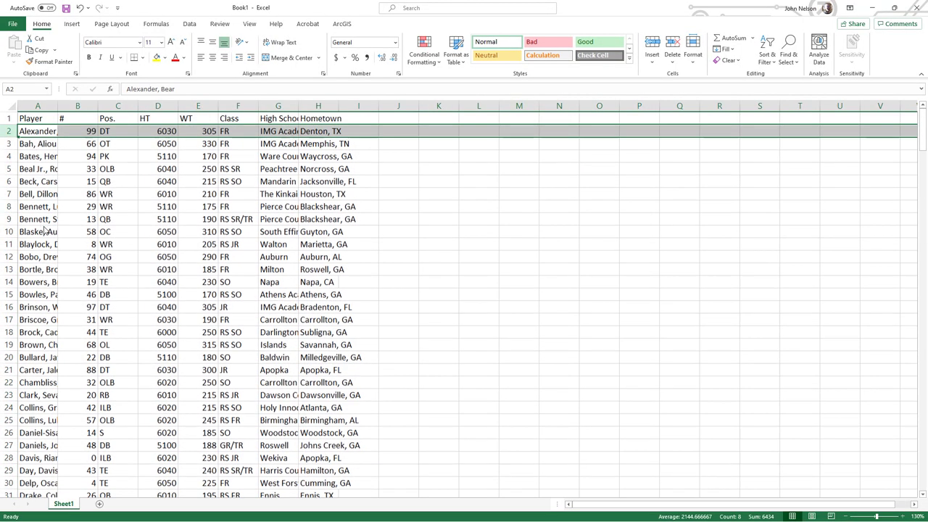
Add a School header in I1 and fill Georgia down for every player
left_click(357, 118)
type("School")
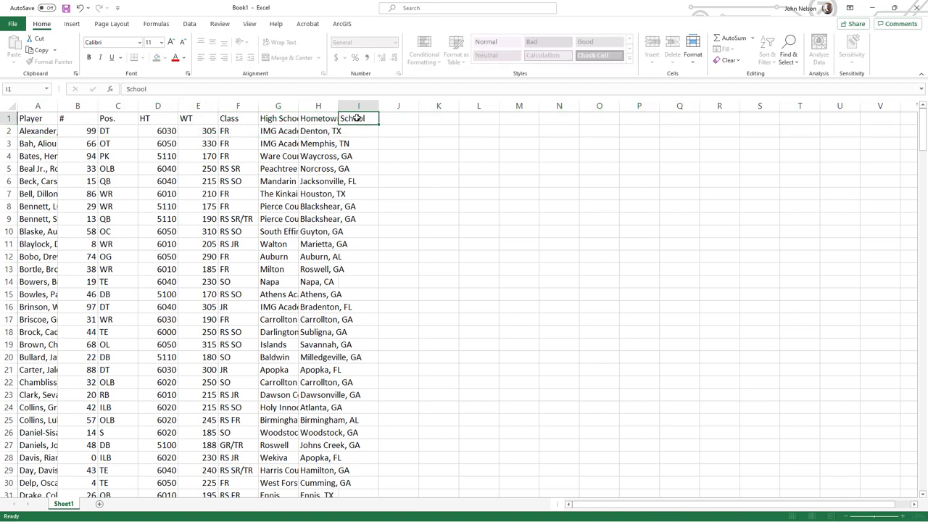
key("Return")
type("Georgia")
key("Return")
left_click(374, 134)
double_click(377, 136)
Look over the Michigan, TCU and Ohio State roster pages, then return to the map
key("alt+Tab")
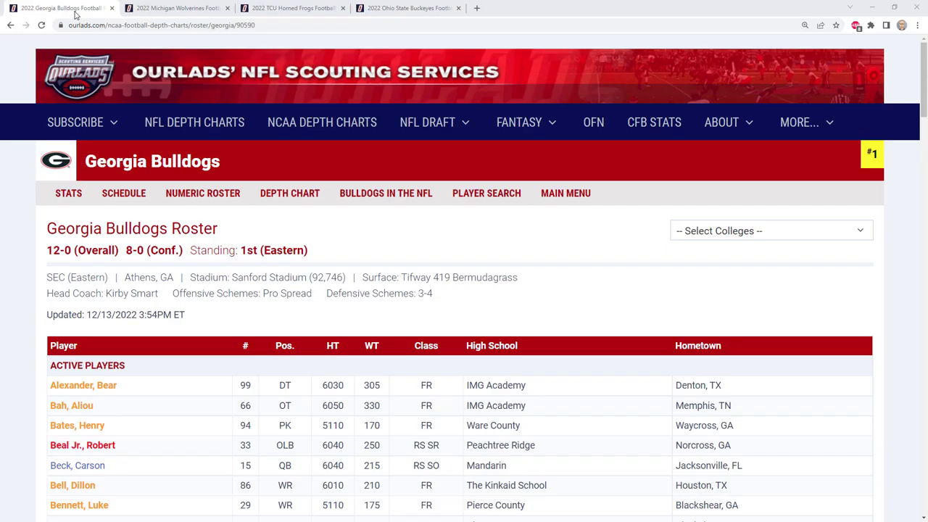
left_click(158, 9)
left_click(272, 8)
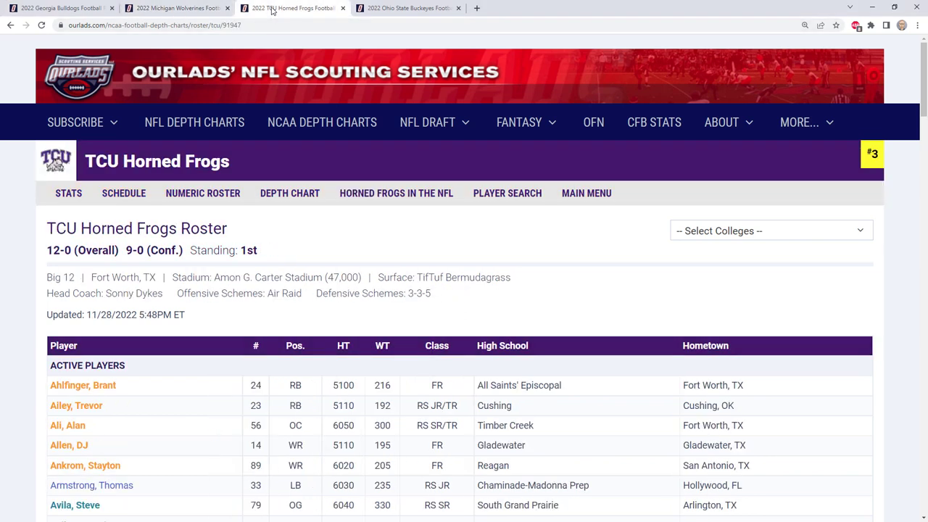
left_click(401, 8)
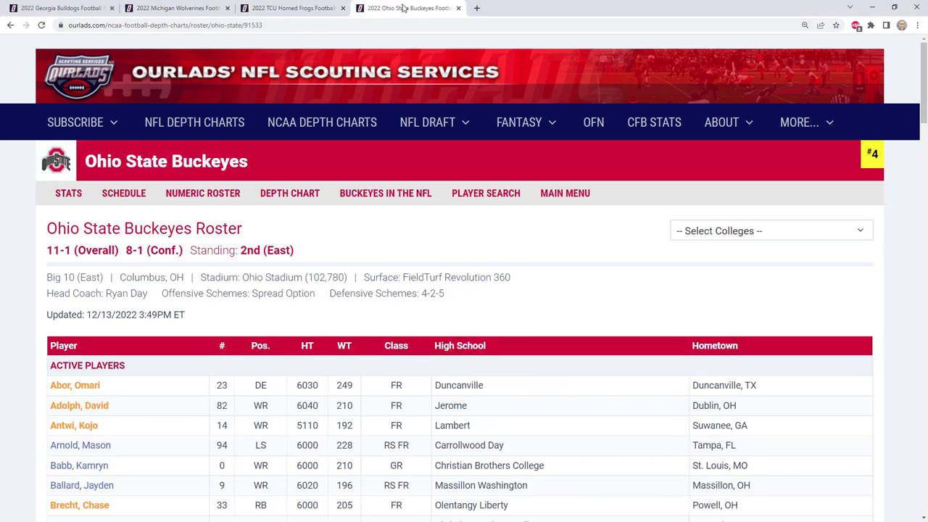
key("alt+Tab")
scroll(646, 407, "down", 10)
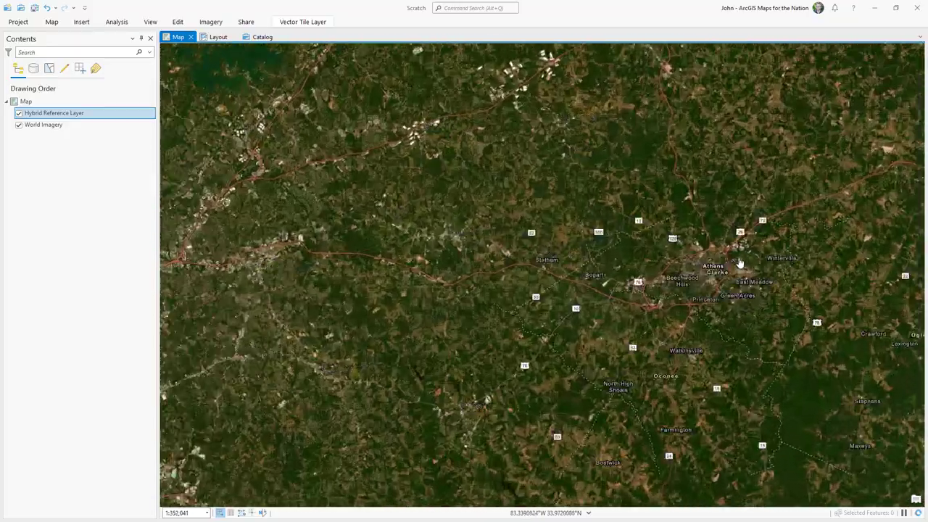
Zoom to Sanford Stadium and copy the coordinates of its field
scroll(741, 267, "down", 15)
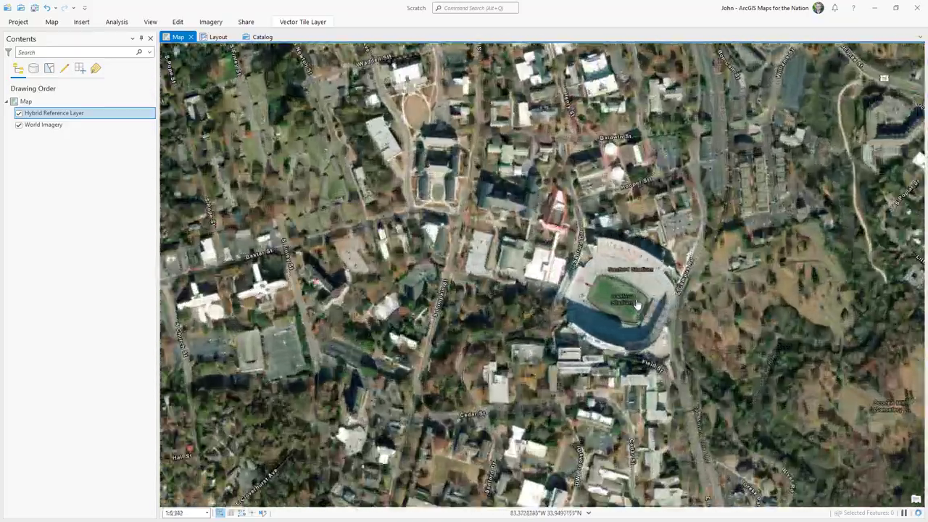
scroll(637, 306, "down", 6)
right_click(564, 288)
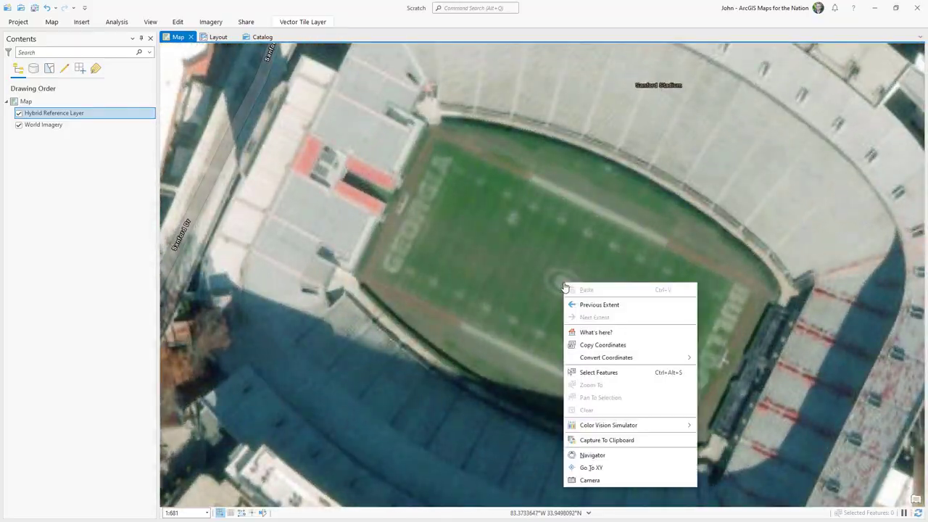
left_click(602, 345)
Paste the stadium coordinates into J2 and fill them down column J
right_click(405, 130)
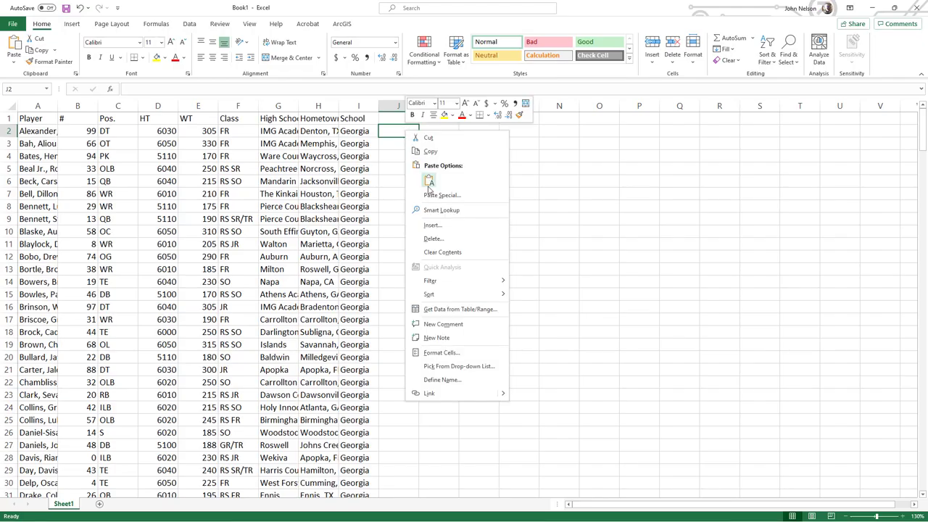
left_click(428, 182)
double_click(418, 136)
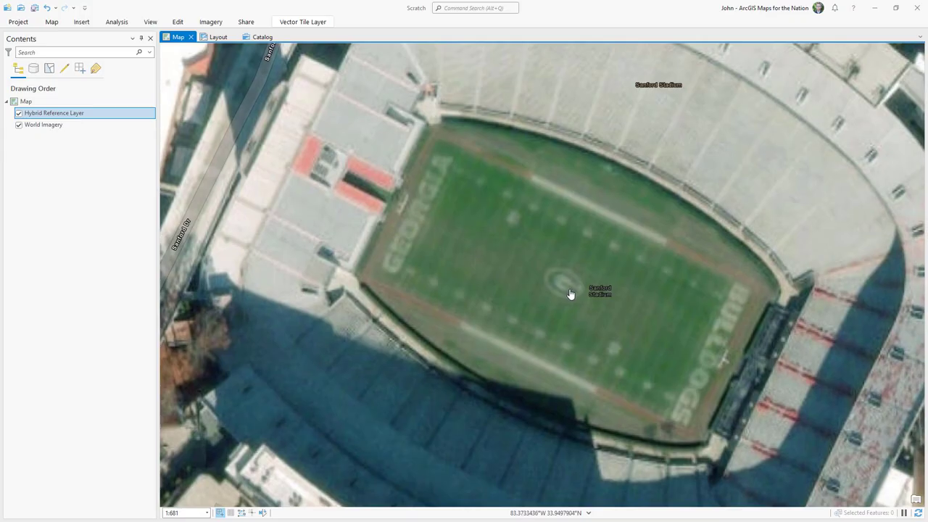
Zoom the map over to Michigan Stadium
scroll(569, 295, "up", 10)
scroll(567, 296, "down", 3)
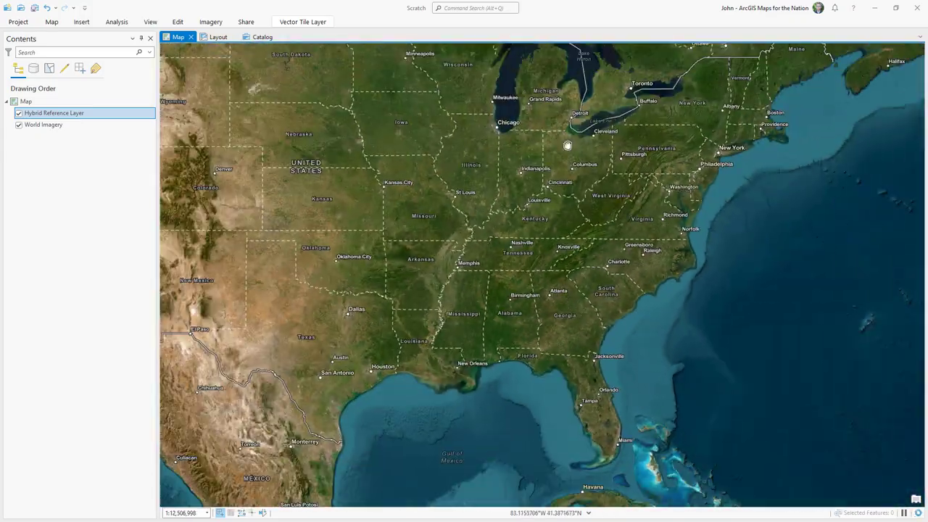
scroll(559, 162, "up", 8)
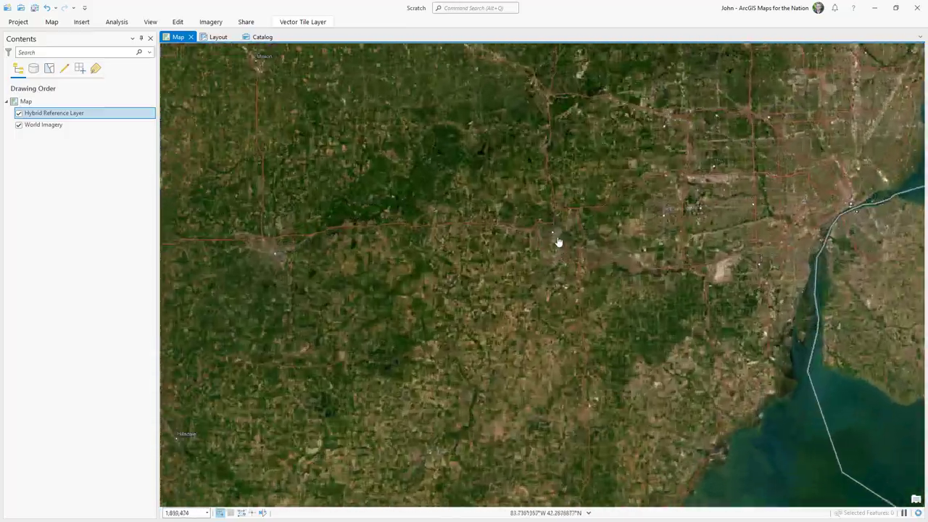
scroll(558, 241, "up", 10)
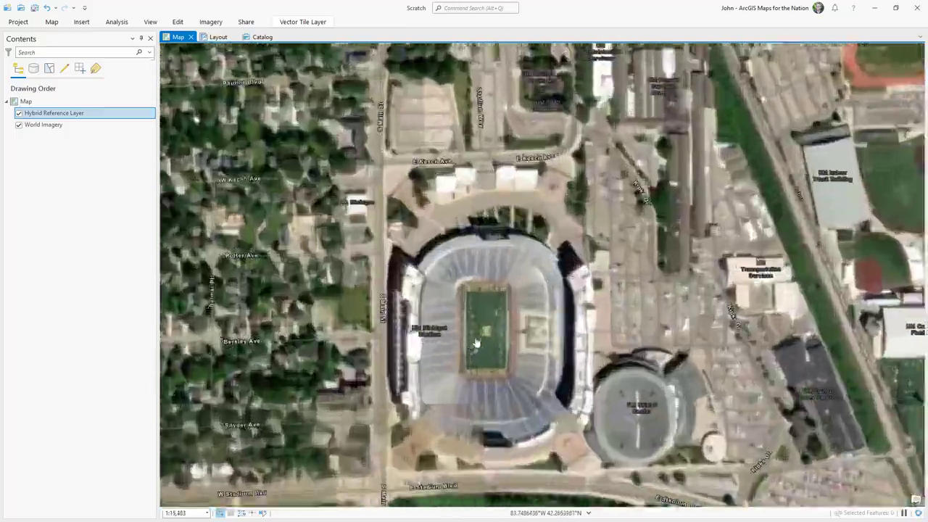
scroll(476, 342, "up", 7)
Copy Michigan Stadium's coordinates into J130, then return to the top of the sheet
left_click(533, 299)
key("alt+Tab")
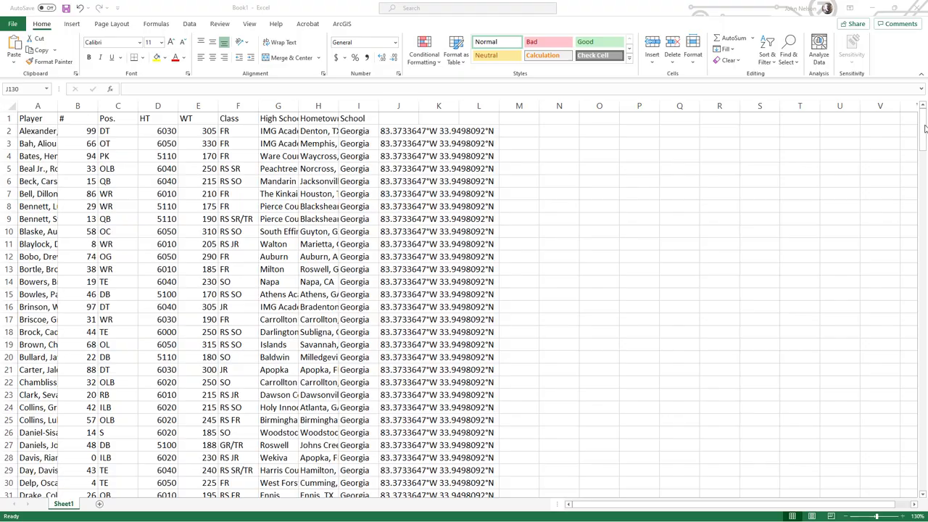
scroll(406, 290, "down", 20)
left_click(404, 258)
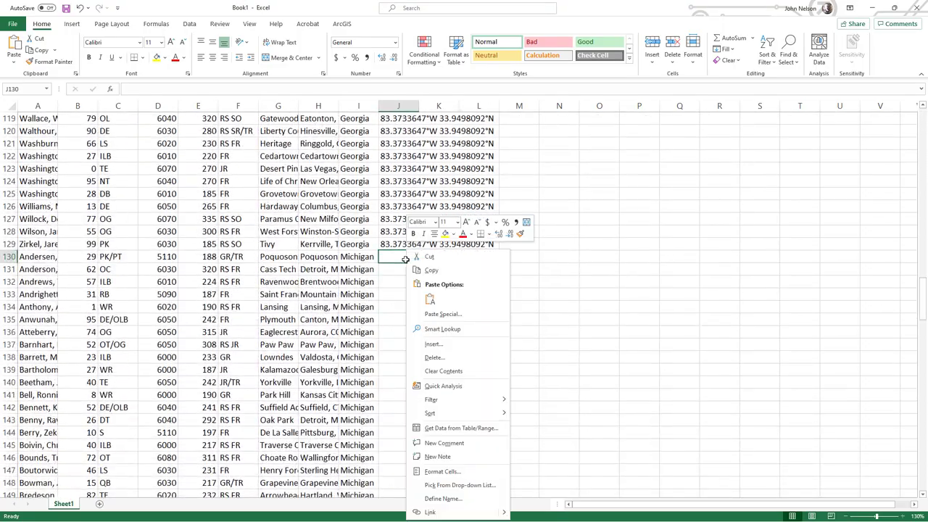
left_click(429, 299)
key("ctrl+Home")
key("Down")
mouse_move(922, 123)
left_mouse_down()
mouse_move(923, 486)
mouse_move(922, 113)
left_mouse_up()
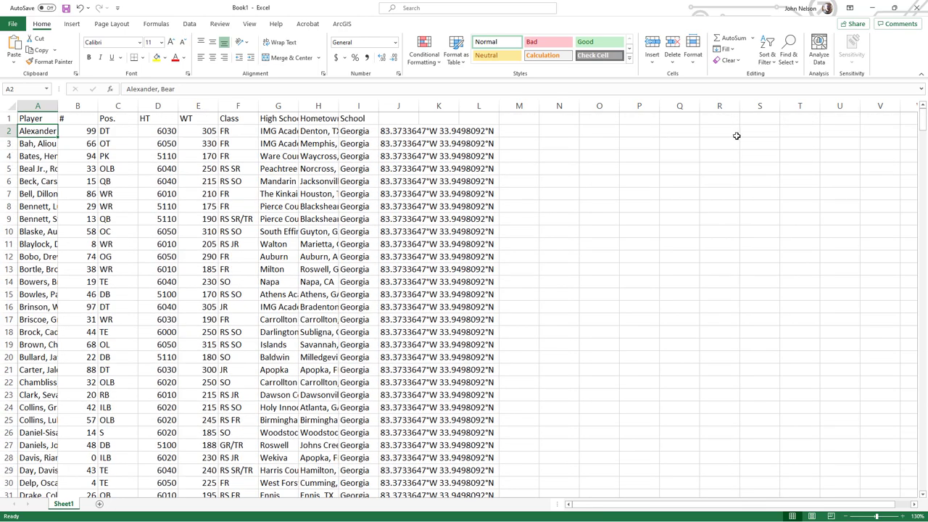
Run Text to Columns on column J, delimited on W instead of Tab, separating longitude and latitude
left_click(392, 108)
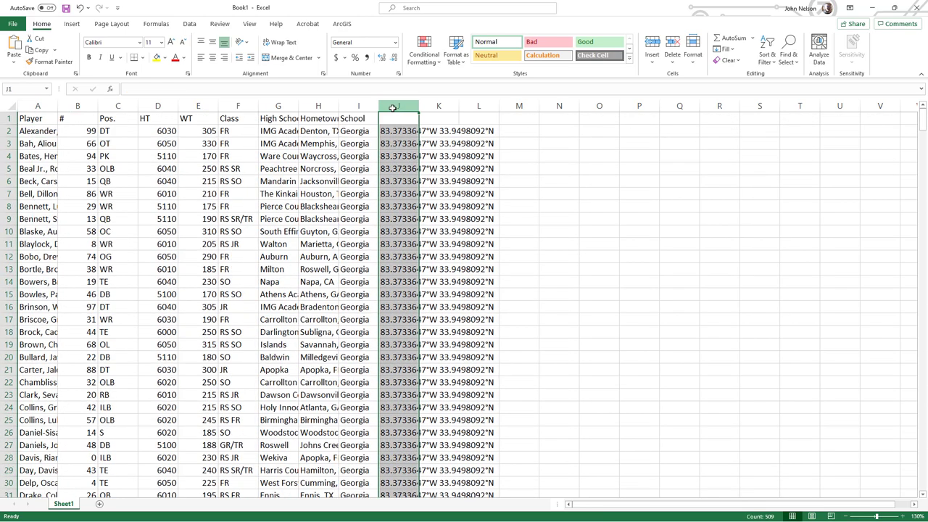
left_click(190, 24)
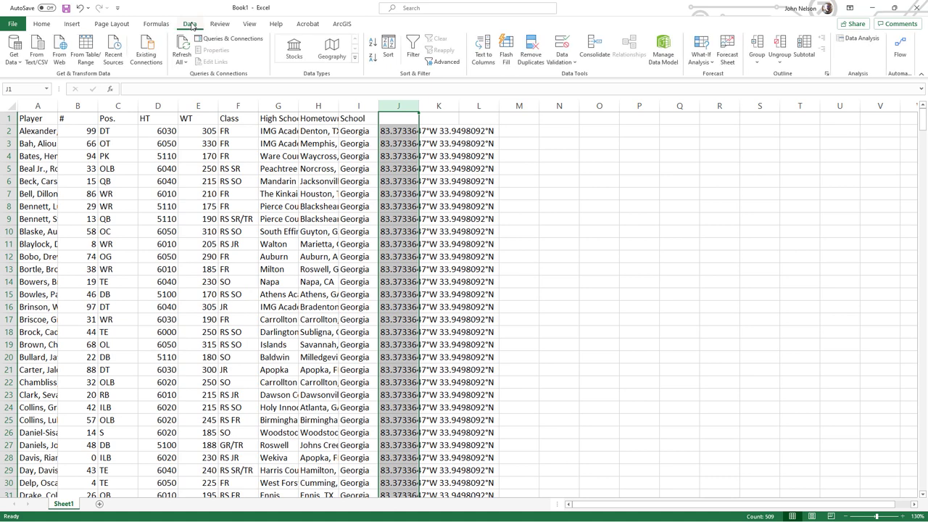
left_click(483, 57)
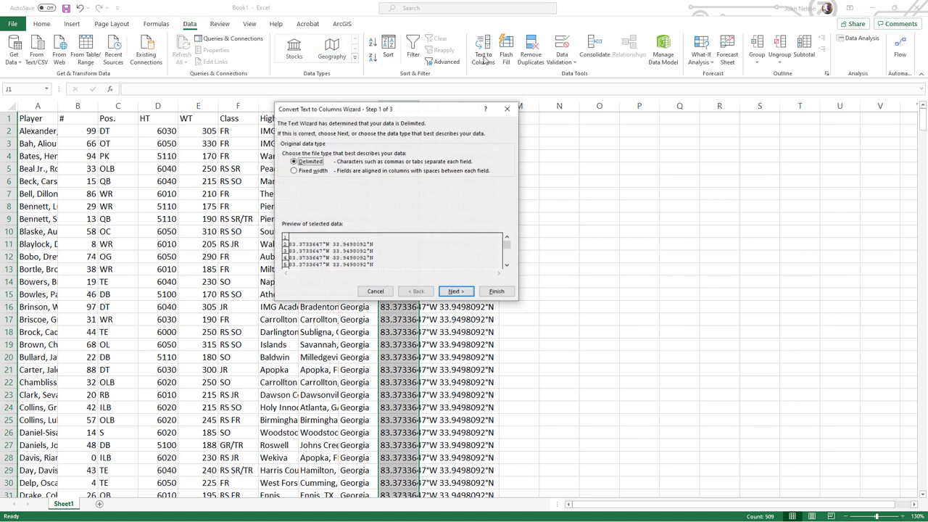
left_click_drag(434, 113, 712, 181)
left_click(735, 360)
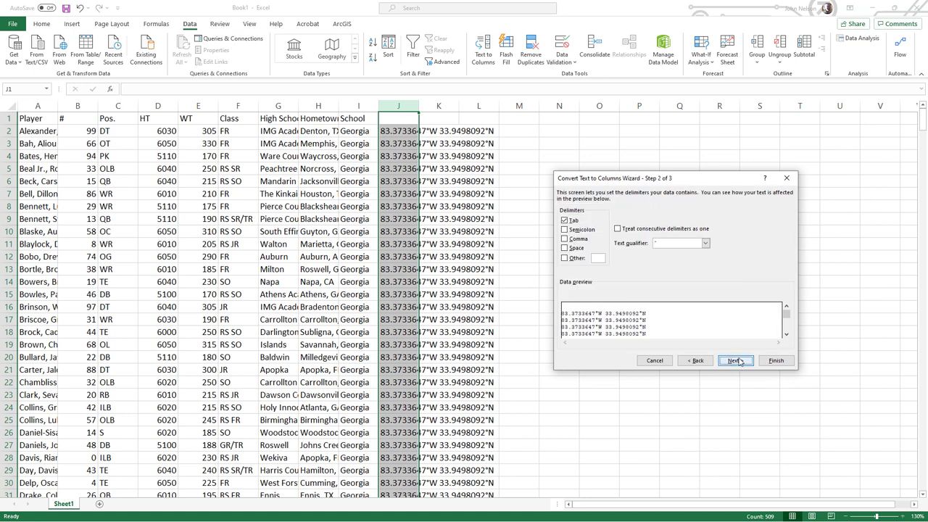
left_click(565, 221)
type("W")
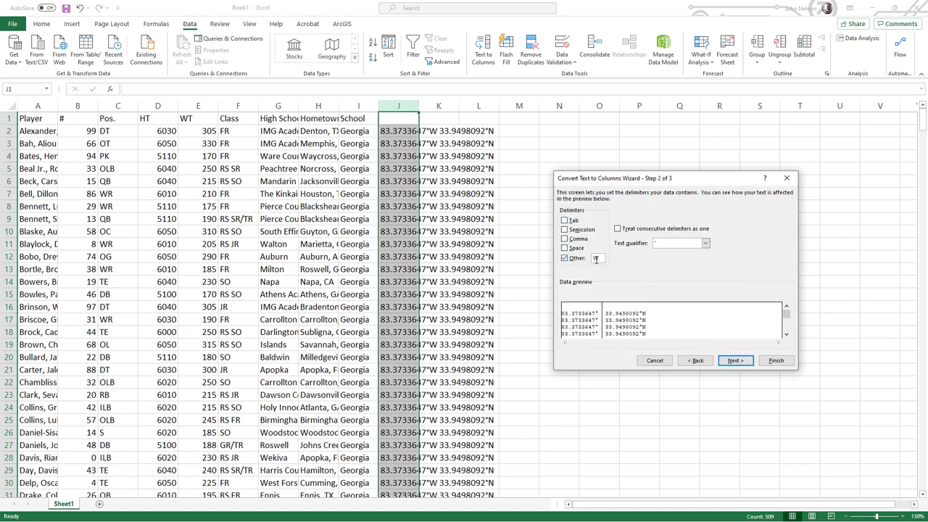
left_click(775, 360)
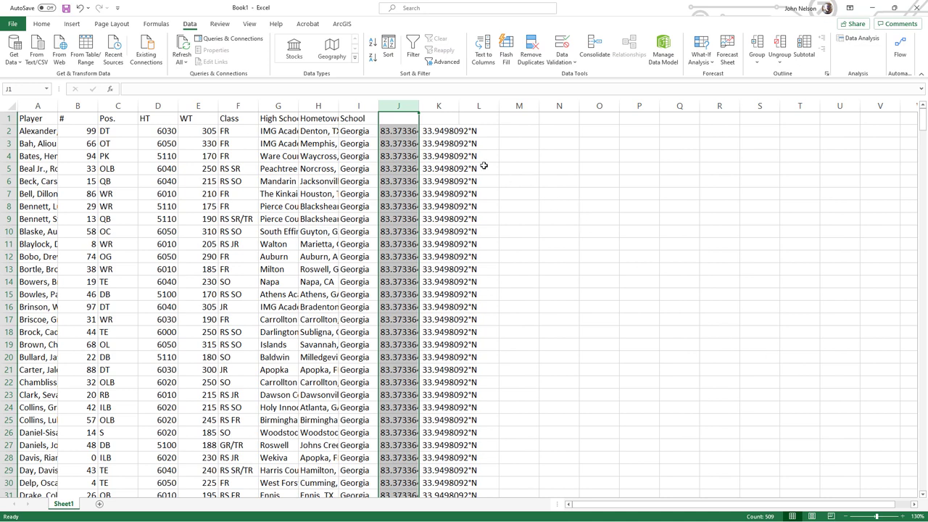
Label columns J and K as DLong and Dlat, and widen column J
left_click(394, 119)
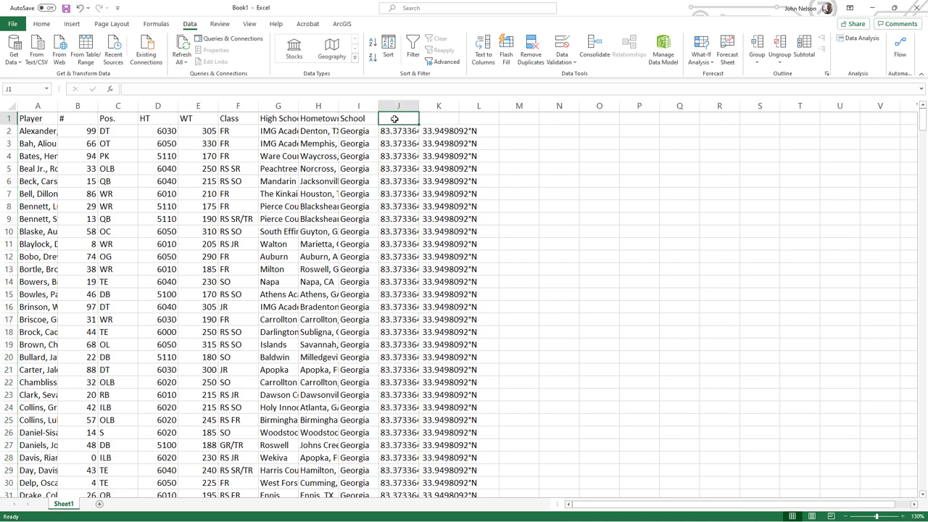
type("DLon")
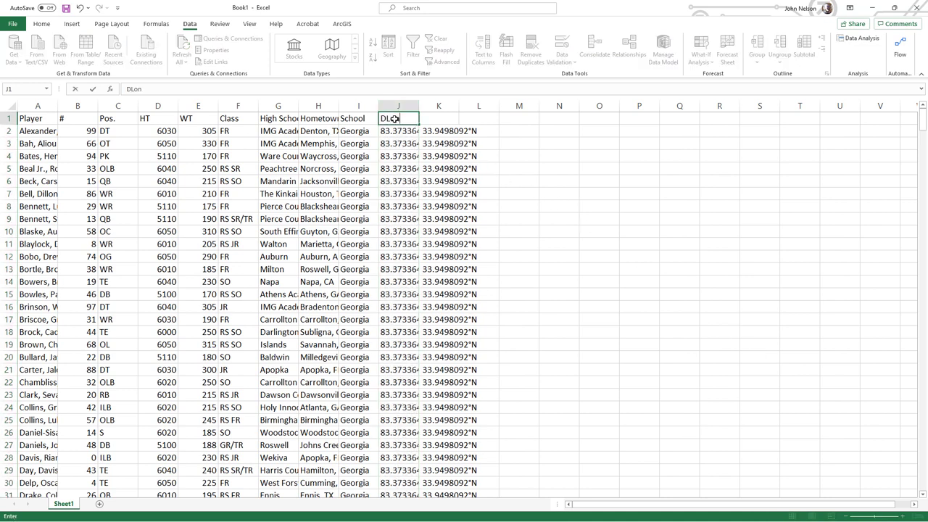
type("g")
key("Tab")
type("D")
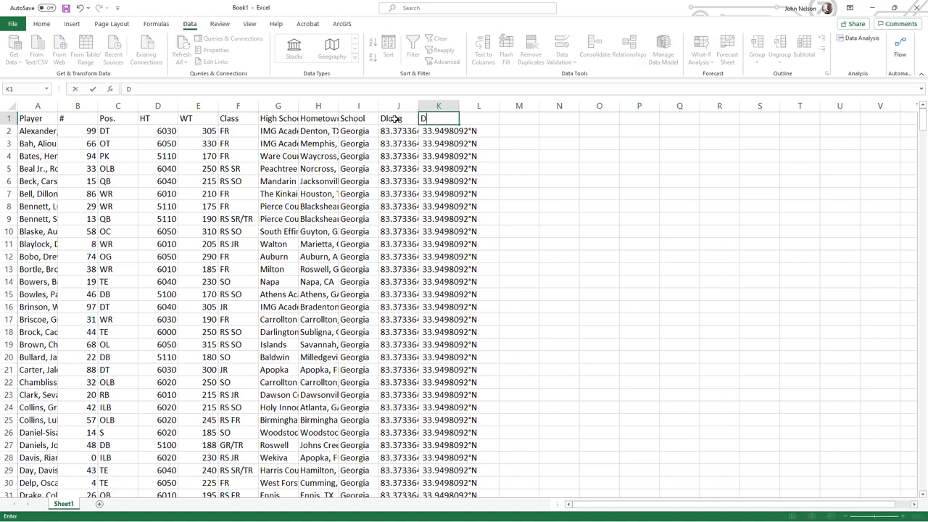
type("lat")
key("Return")
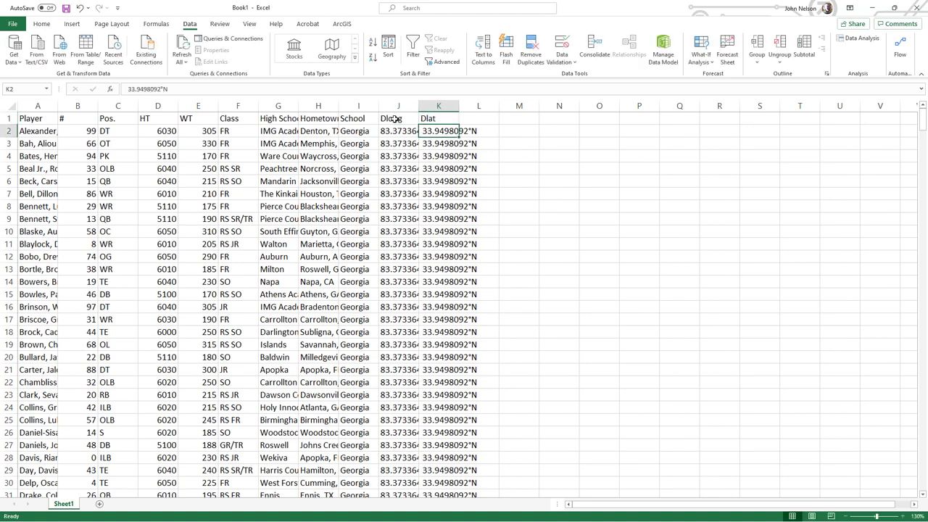
left_click_drag(419, 105, 451, 106)
Remove every degree sign from column J with Find and Replace
left_click(435, 103)
key("ctrl+h")
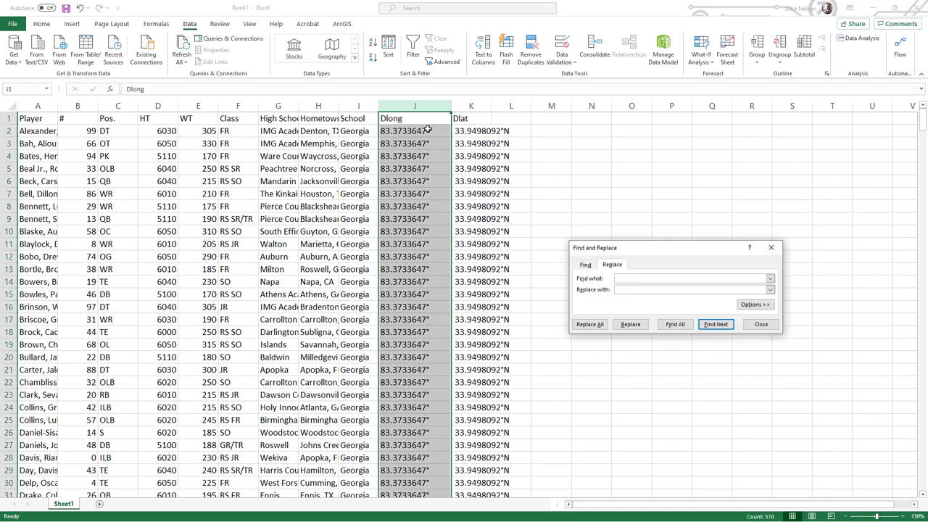
left_click(425, 130)
left_click(161, 88)
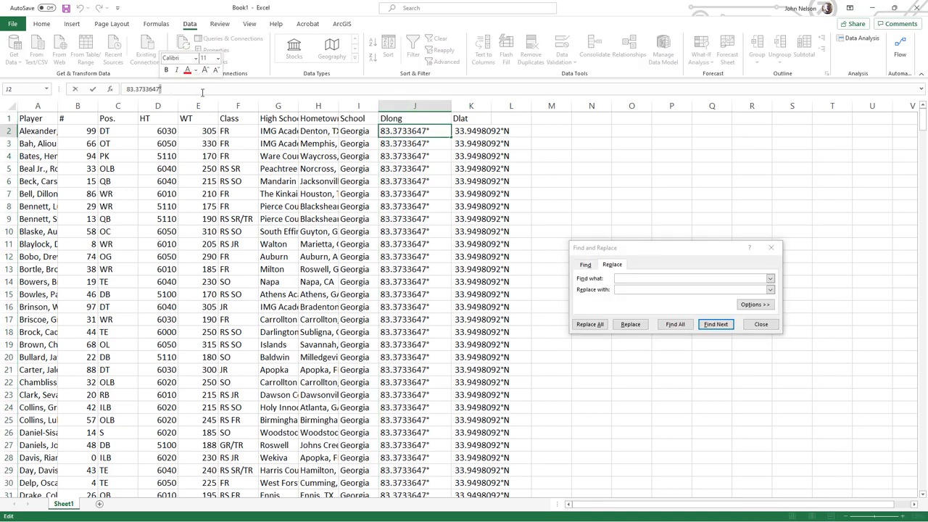
left_click(629, 278)
type("°")
left_click(628, 289)
left_click(598, 324)
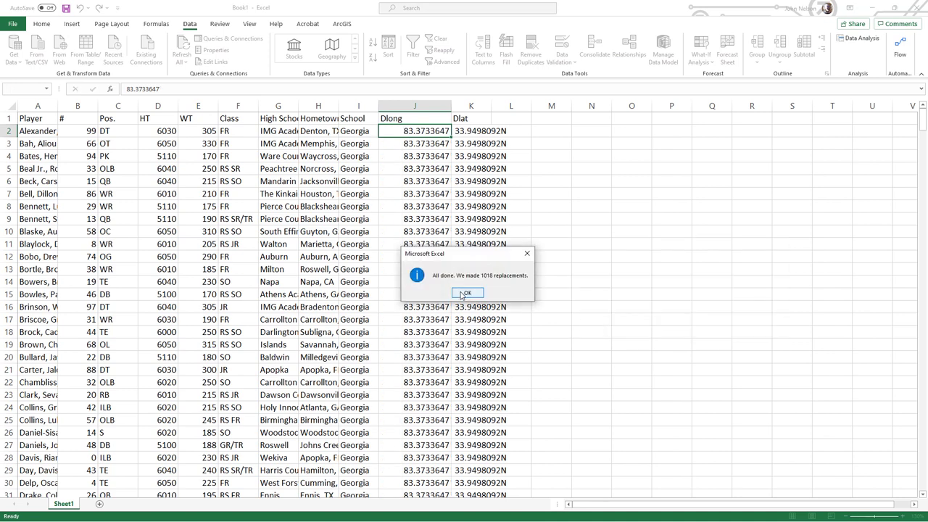
left_click(462, 294)
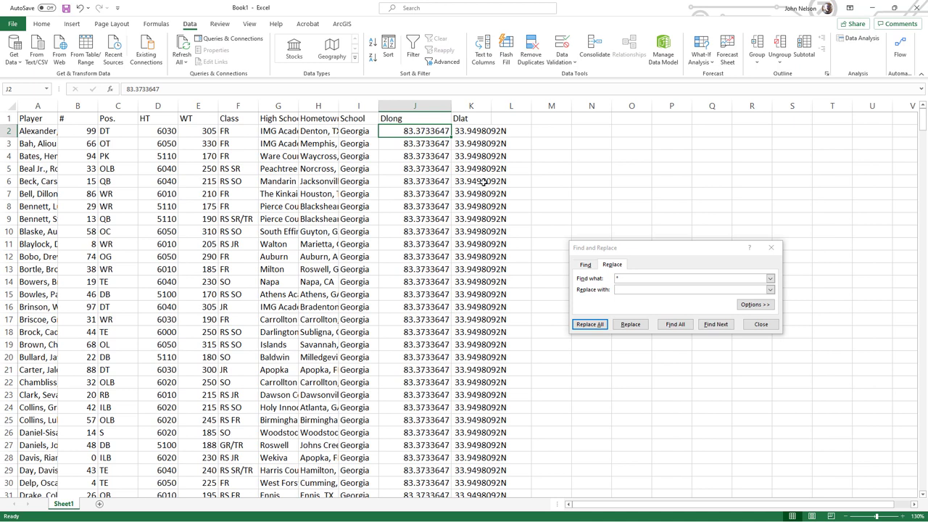
Strip the N direction letter from column K, leaving plain latitudes like 33.9498
left_click(469, 107)
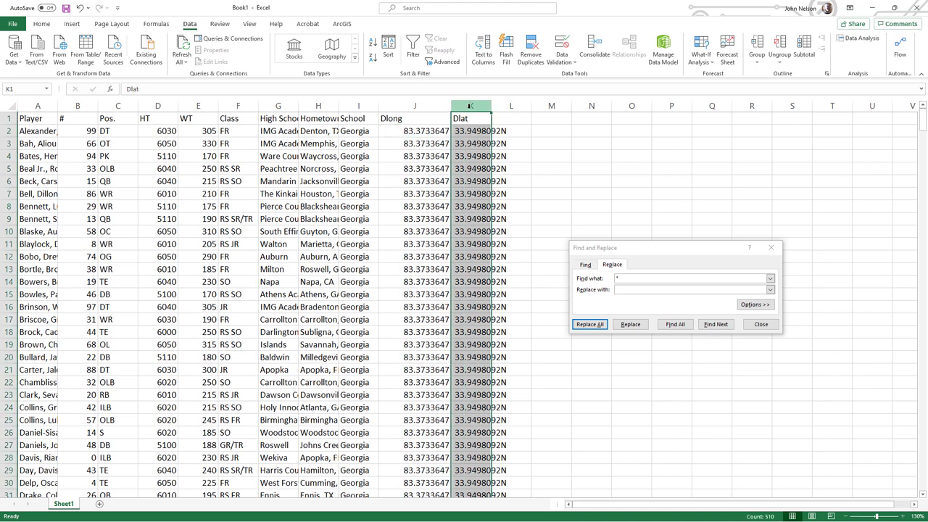
left_click(598, 281)
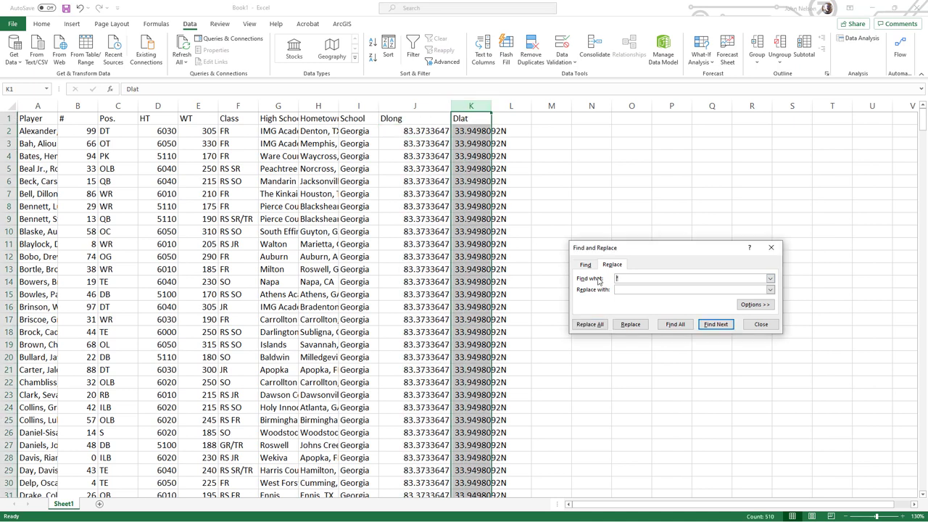
left_click(589, 324)
left_click(468, 294)
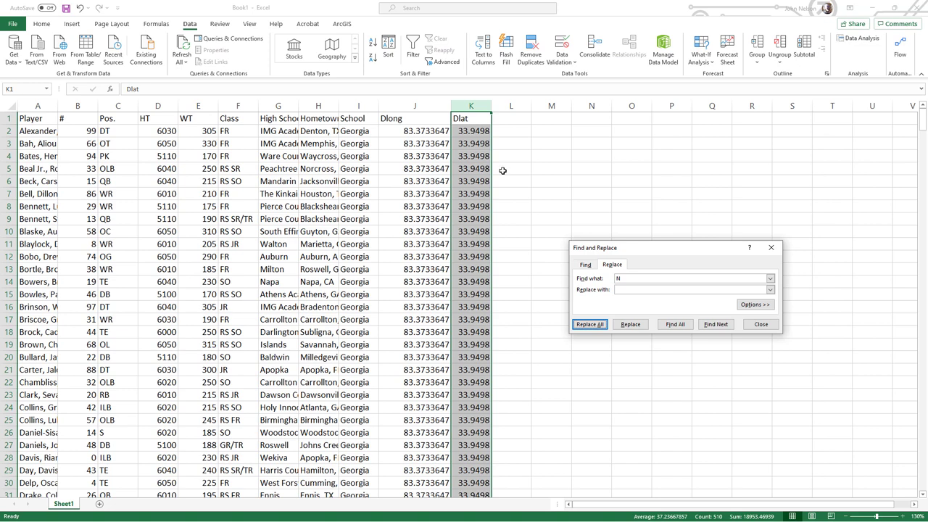
Enter a negating formula (=J2*-1) in L2 and fill it down for every player
left_click(512, 130)
type("=")
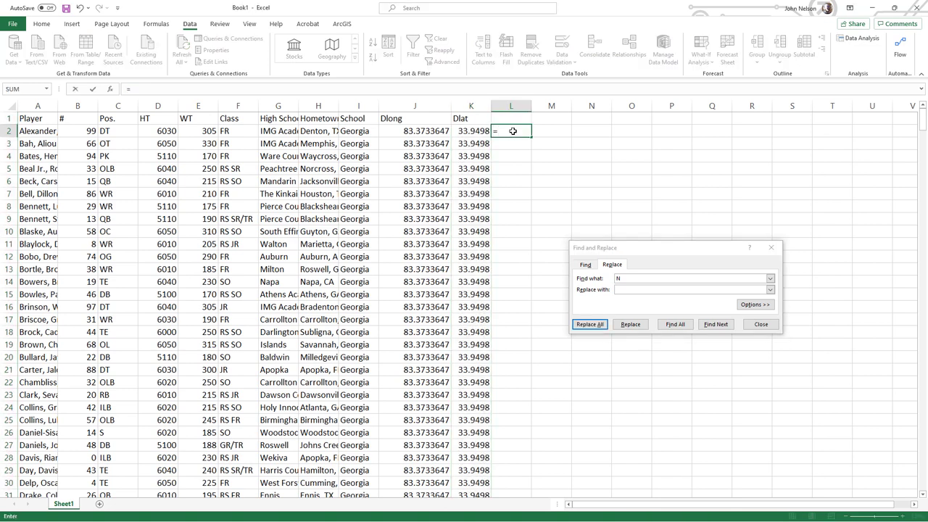
left_click(421, 131)
type("*")
key("Return")
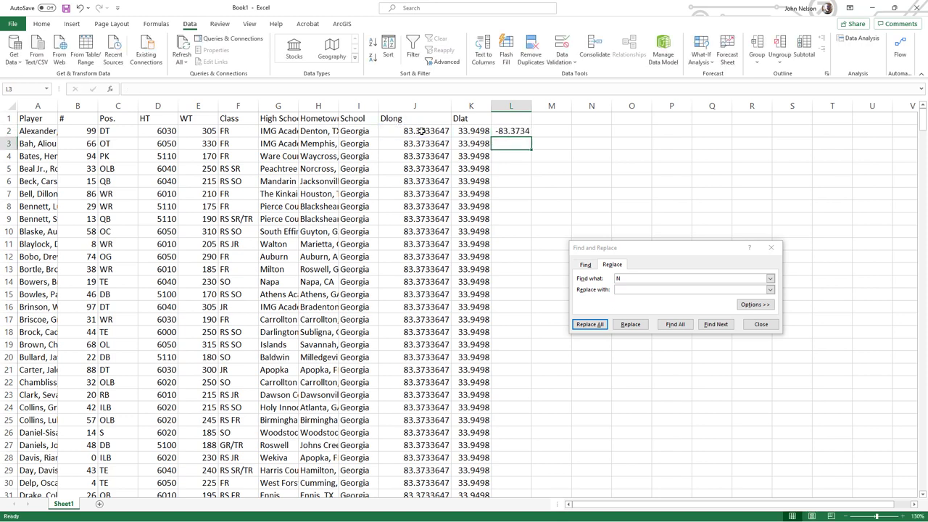
left_click(510, 131)
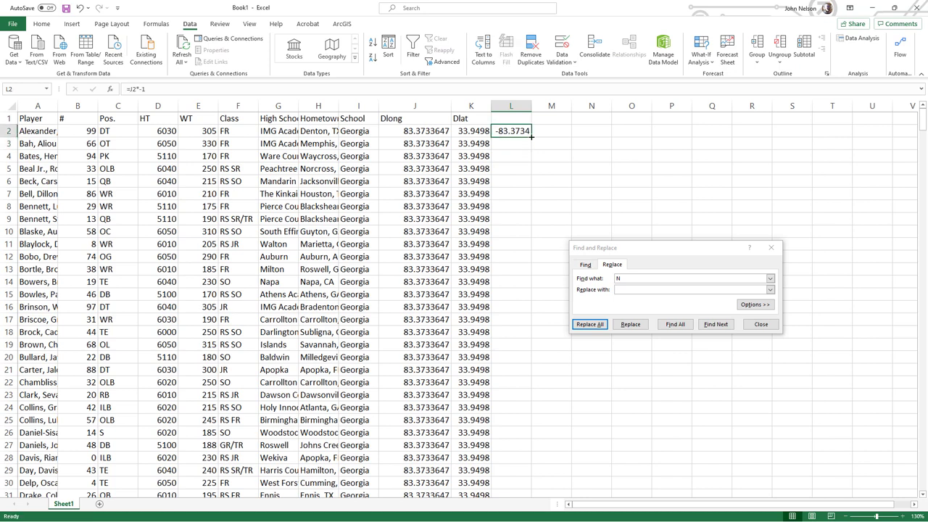
double_click(531, 136)
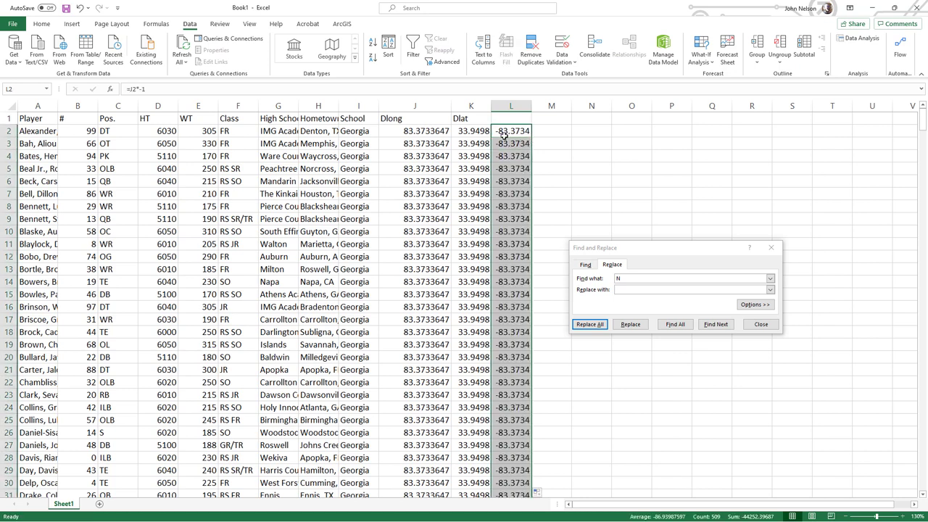
Paste the negated longitudes as values into column M, then delete the helper and original Dlong columns
right_click(506, 132)
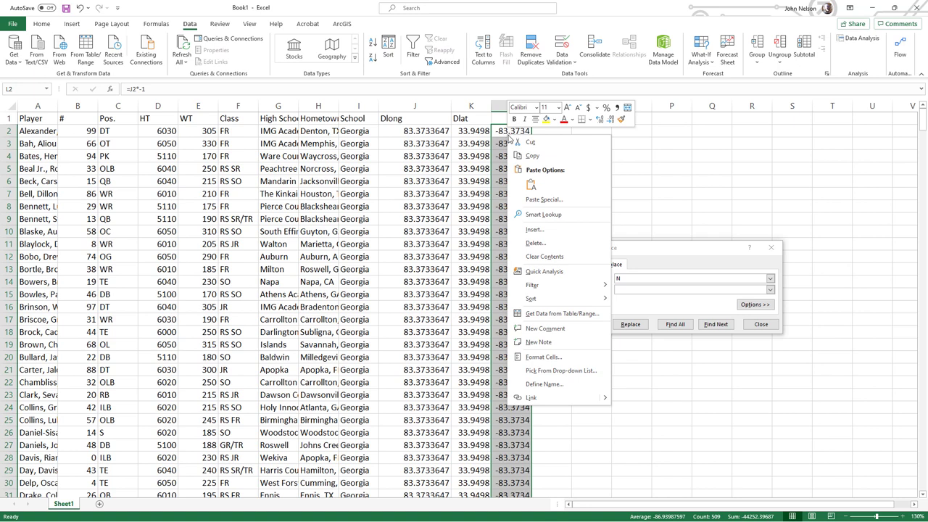
left_click(531, 155)
right_click(546, 132)
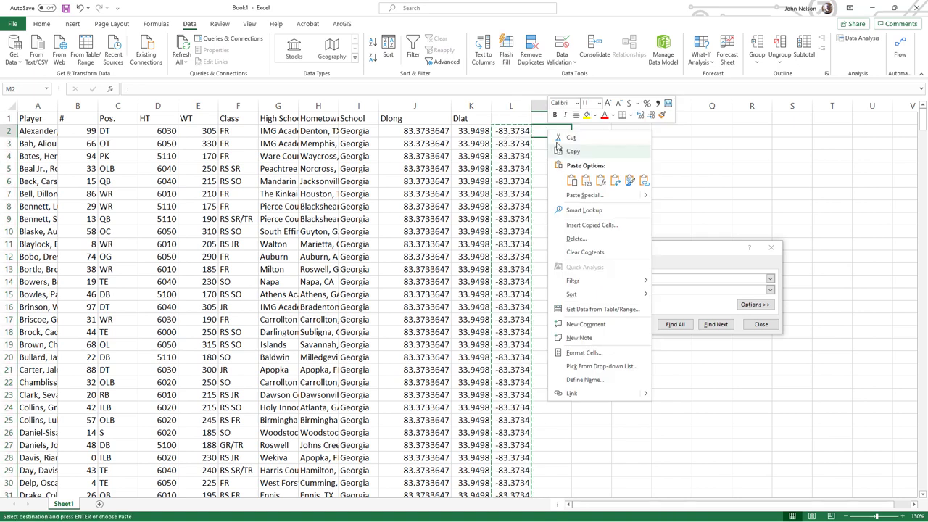
left_click(585, 180)
right_click(509, 109)
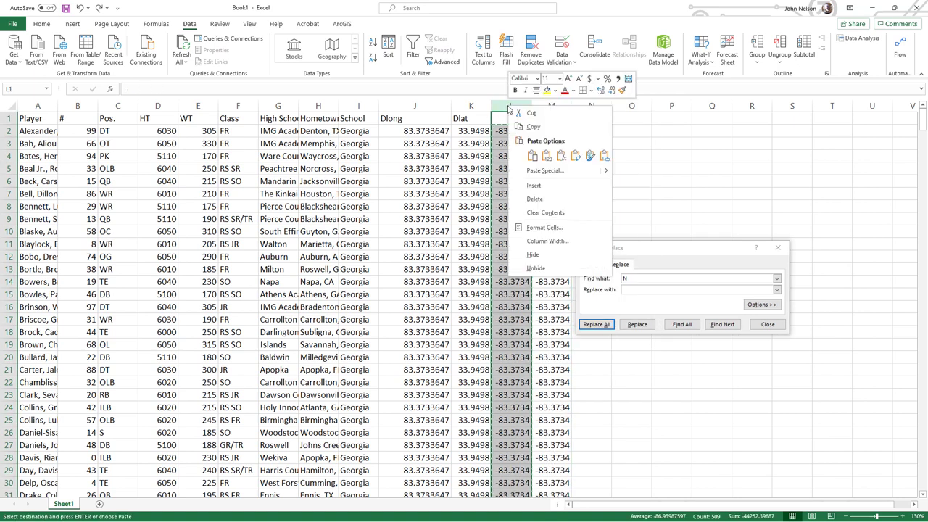
left_click(535, 199)
left_click(420, 107)
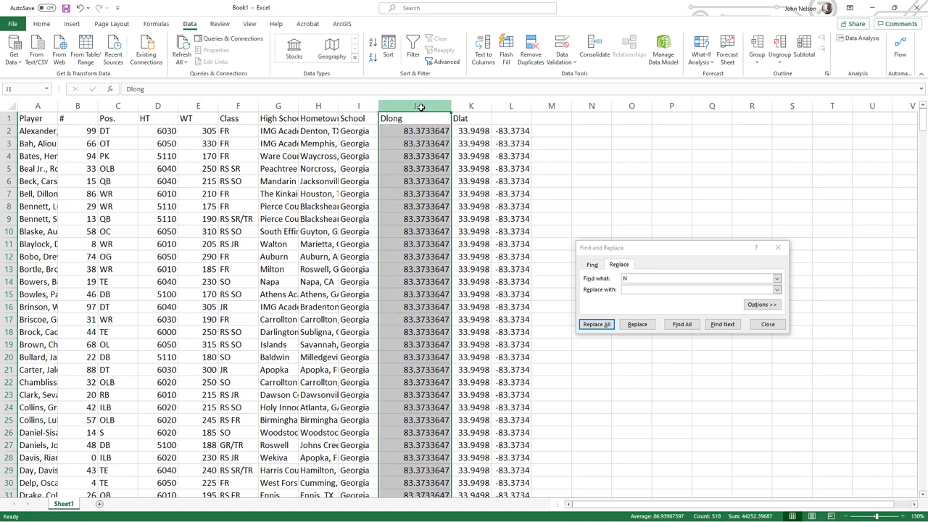
right_click(420, 108)
left_click(447, 201)
Label the new longitude column Dlong and close the Find and Replace dialog
left_click(437, 121)
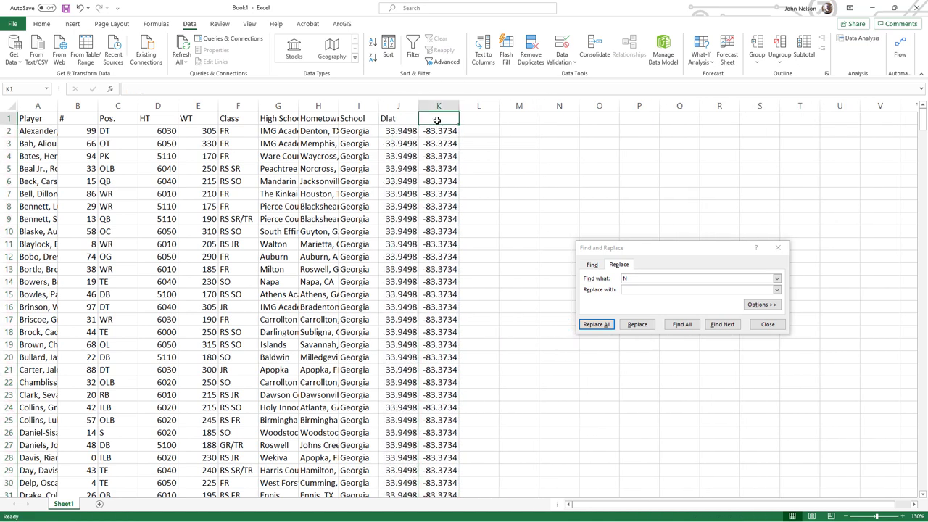
type("Dlong")
key("Return")
left_click(767, 324)
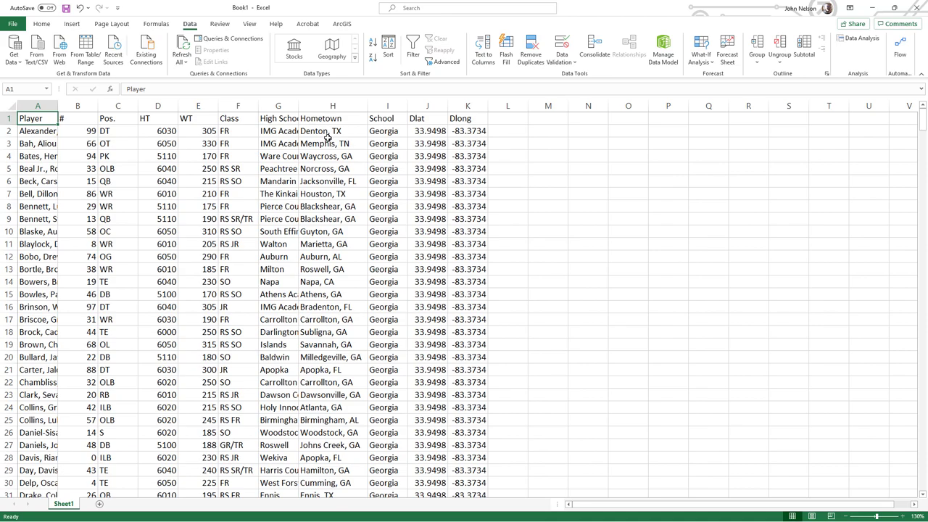
scroll(327, 138, "down", 20)
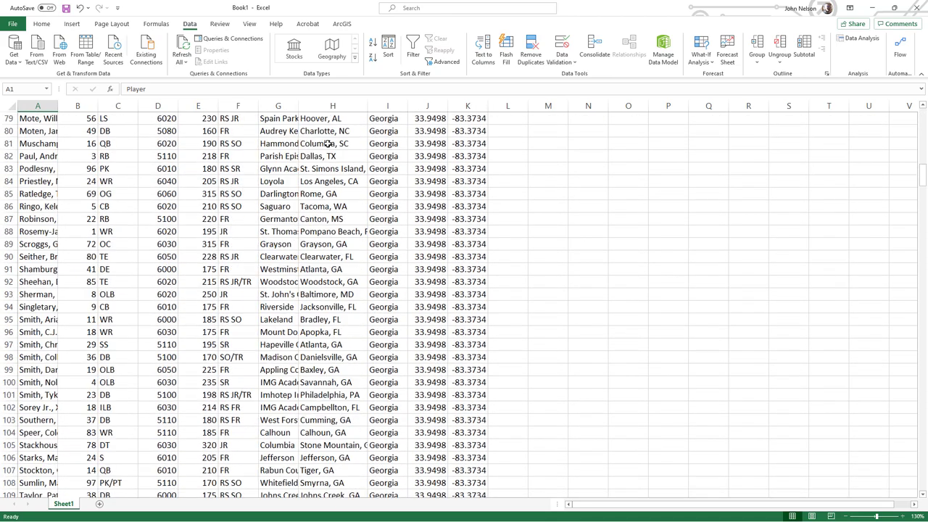
scroll(328, 144, "down", 4)
scroll(348, 203, "up", 5)
scroll(371, 254, "down", 1)
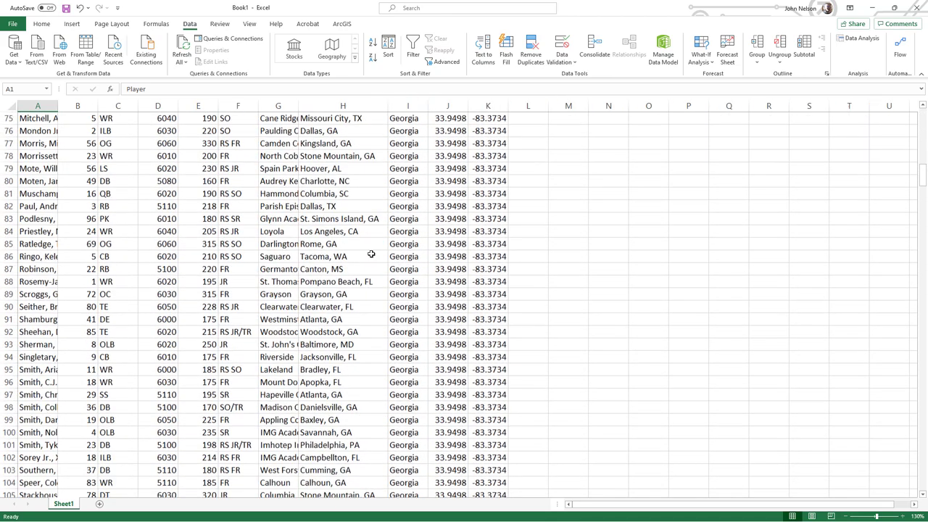
Insert two empty columns after Hometown
scroll(371, 254, "down", 9)
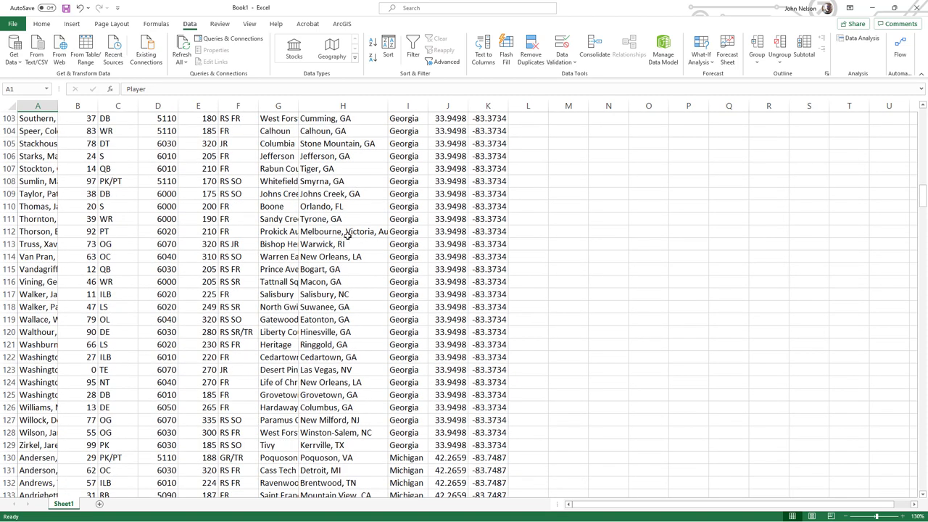
scroll(360, 234, "up", 20)
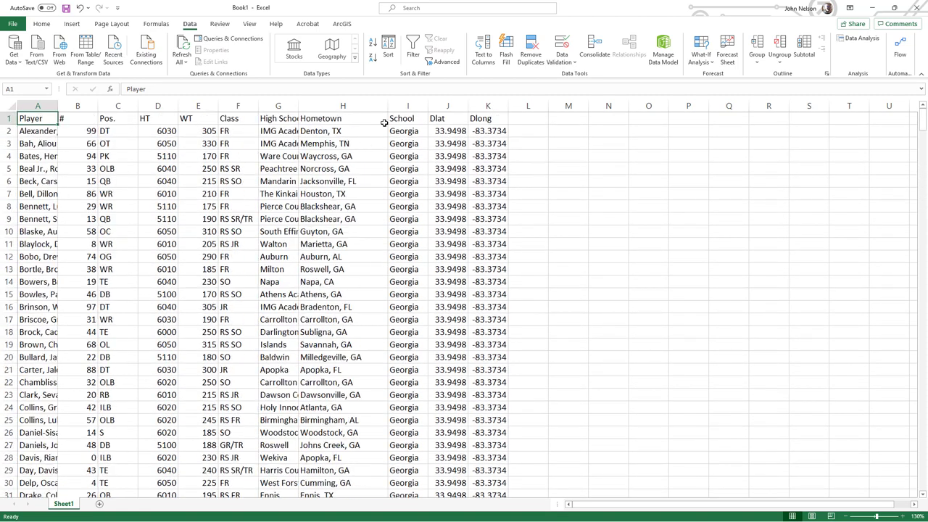
right_click(399, 105)
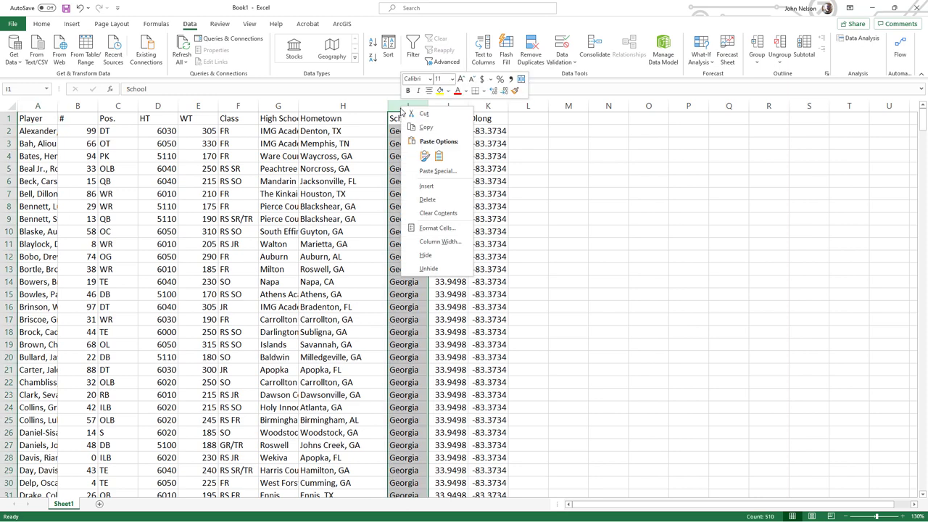
left_click(424, 186)
right_click(395, 106)
left_click(420, 184)
Split the Hometown column at the comma with Text to Columns
left_click(354, 106)
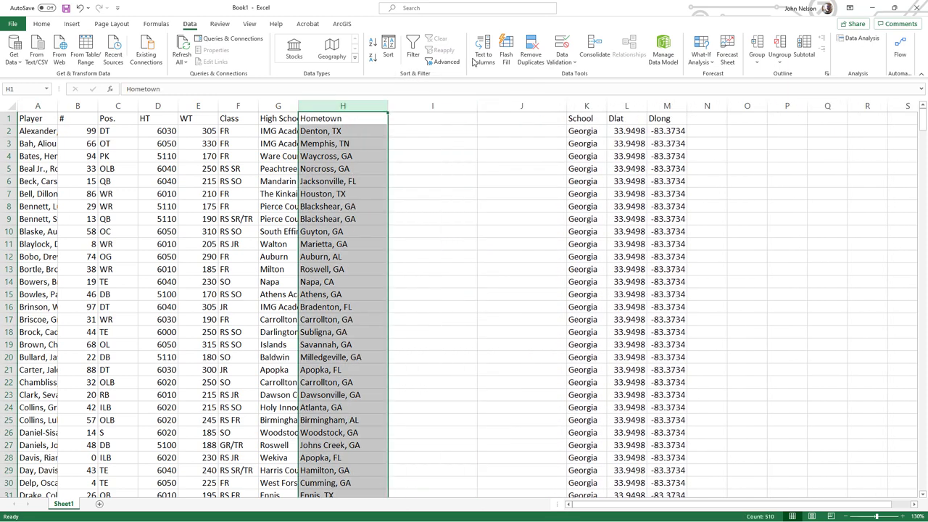
left_click(483, 52)
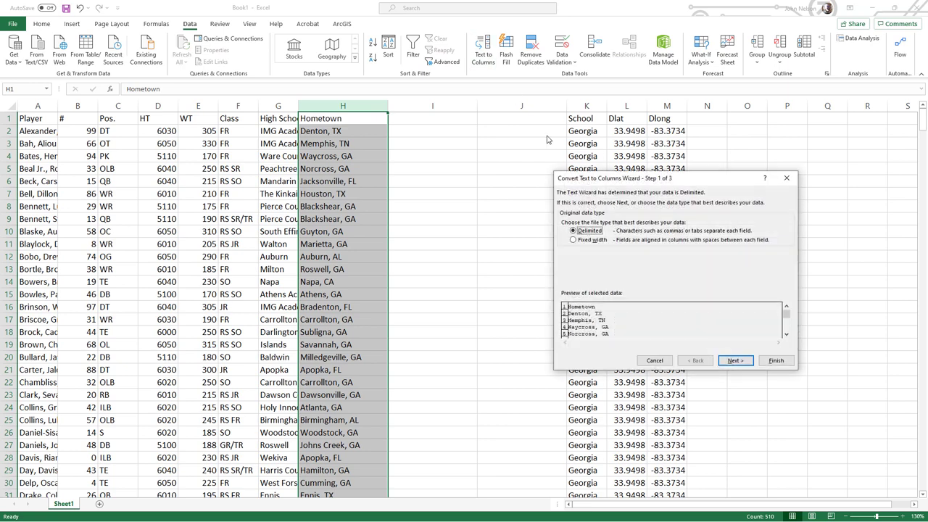
left_click(733, 360)
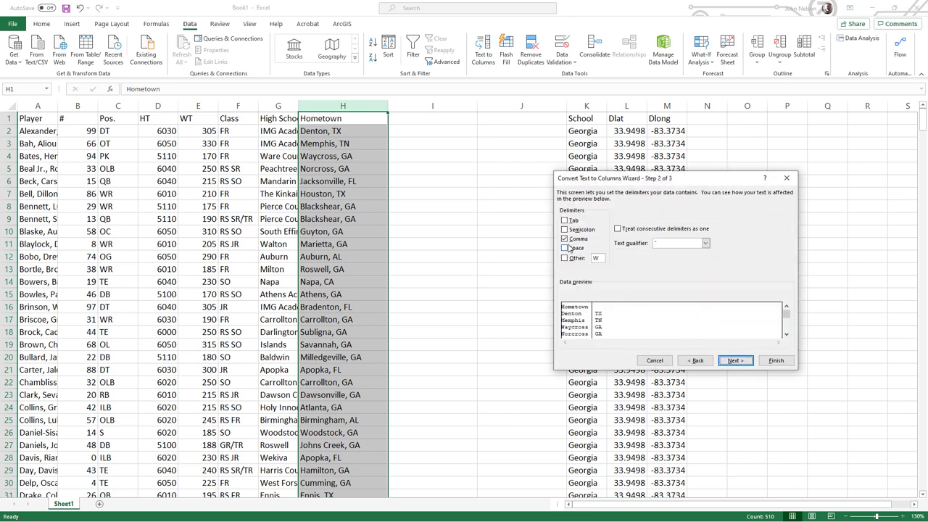
left_click(776, 360)
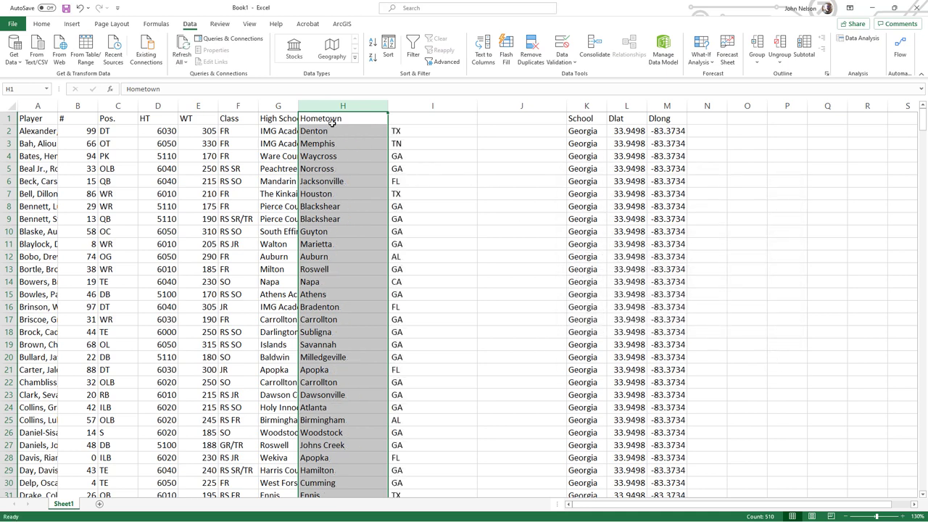
Add the headers City, State and Country
left_click(330, 120)
type("City")
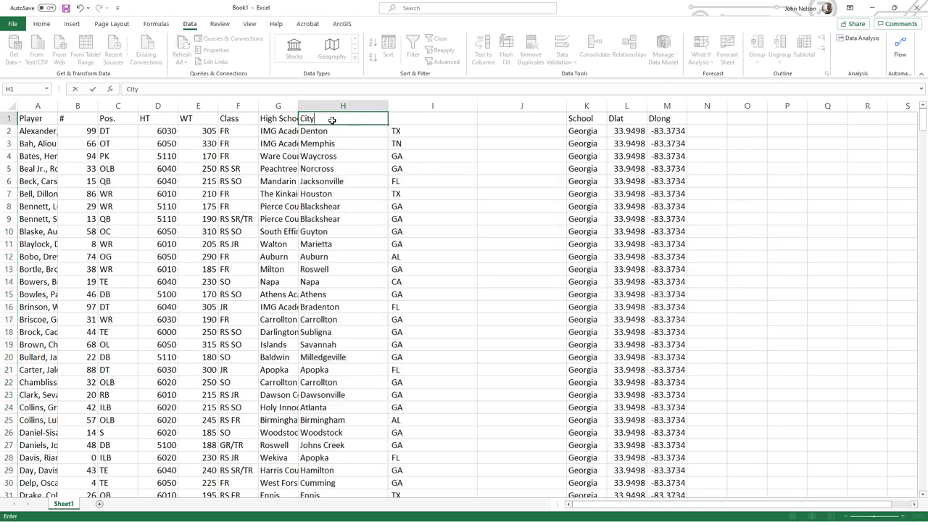
key("Tab")
type("State")
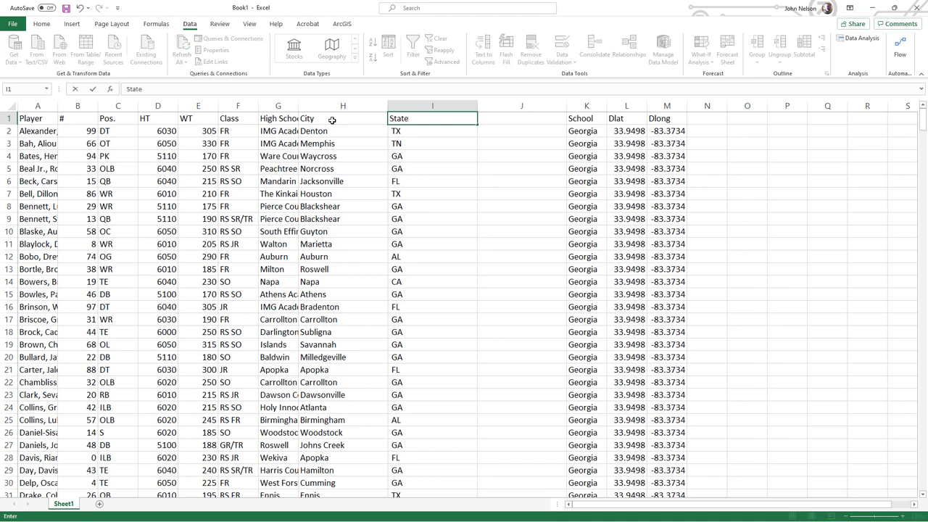
key("Tab")
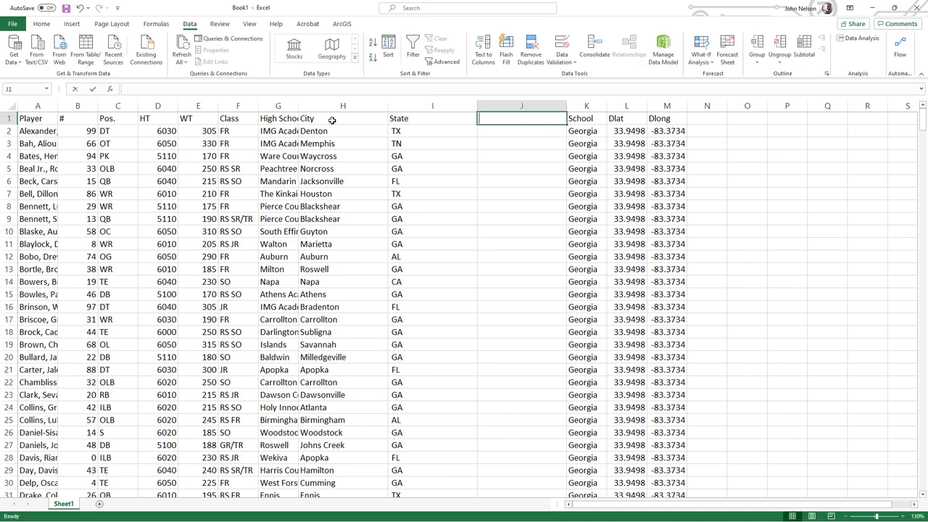
type("Country")
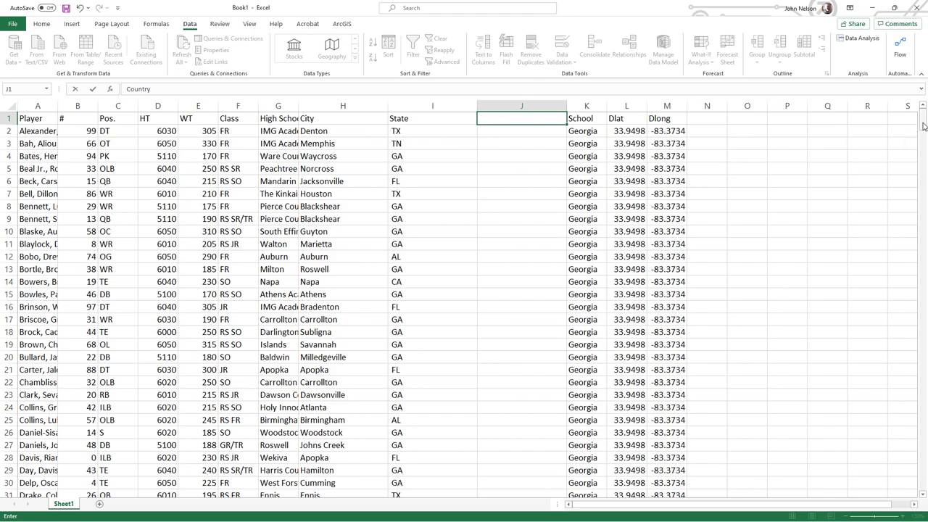
left_click_drag(923, 127, 923, 310)
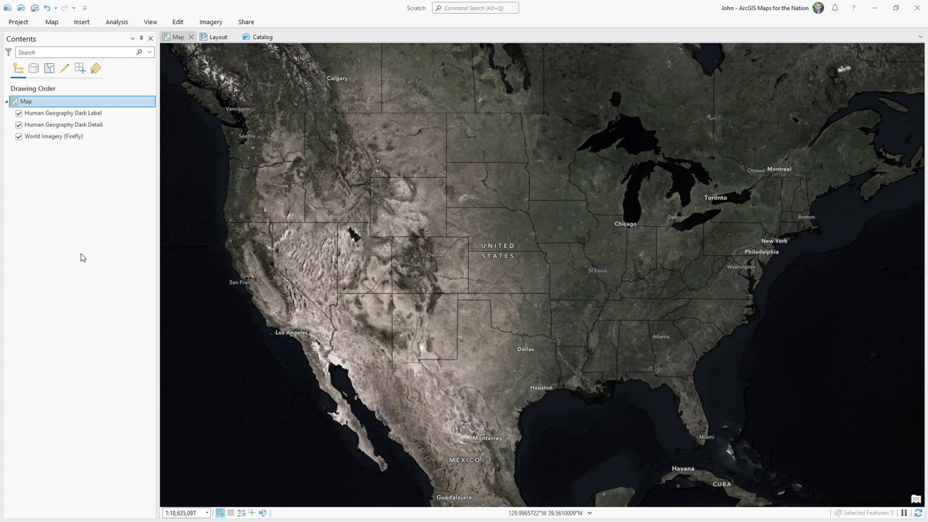
Search 'geocode' in the Geoprocessing pane and open the Geocode Addresses tool
left_click(117, 23)
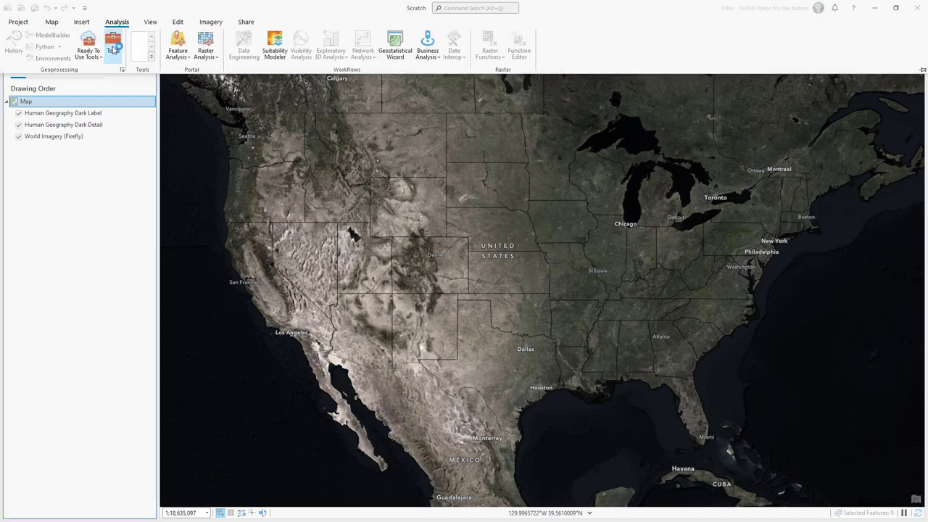
left_click(113, 49)
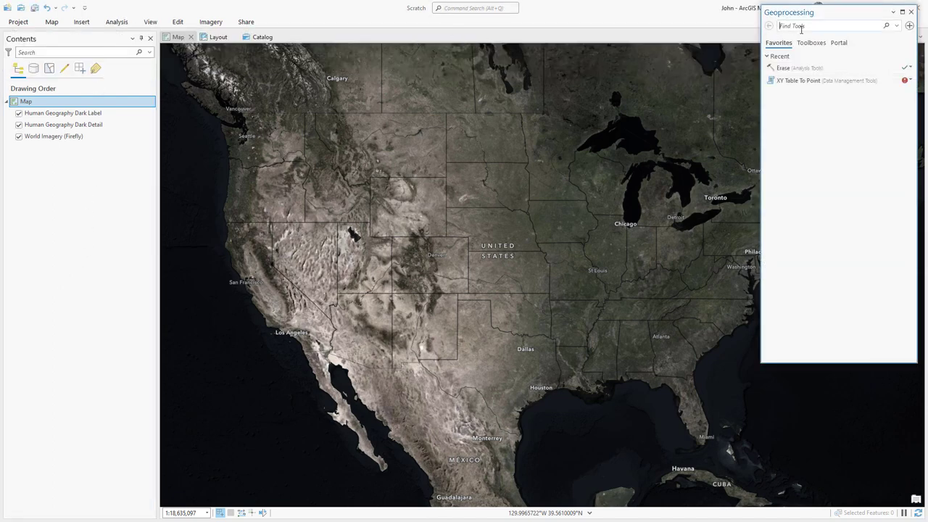
type("geocode")
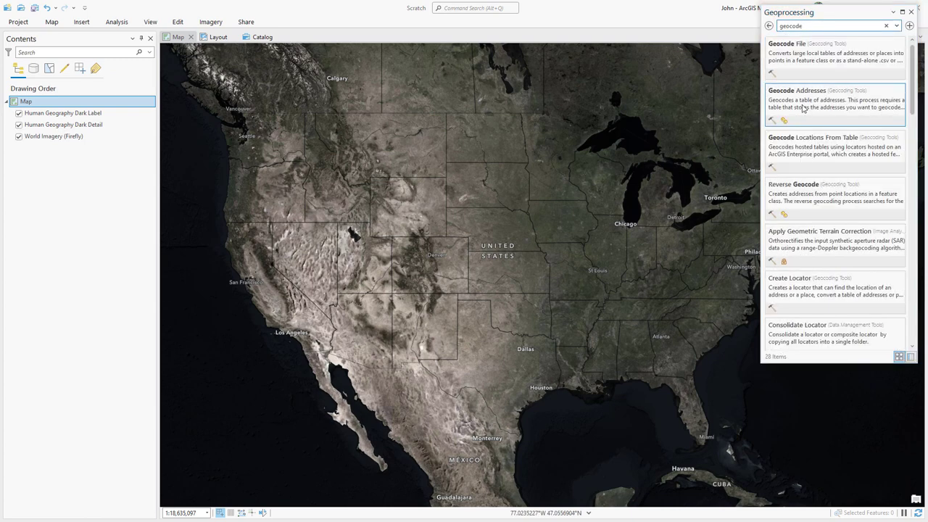
left_click(803, 108)
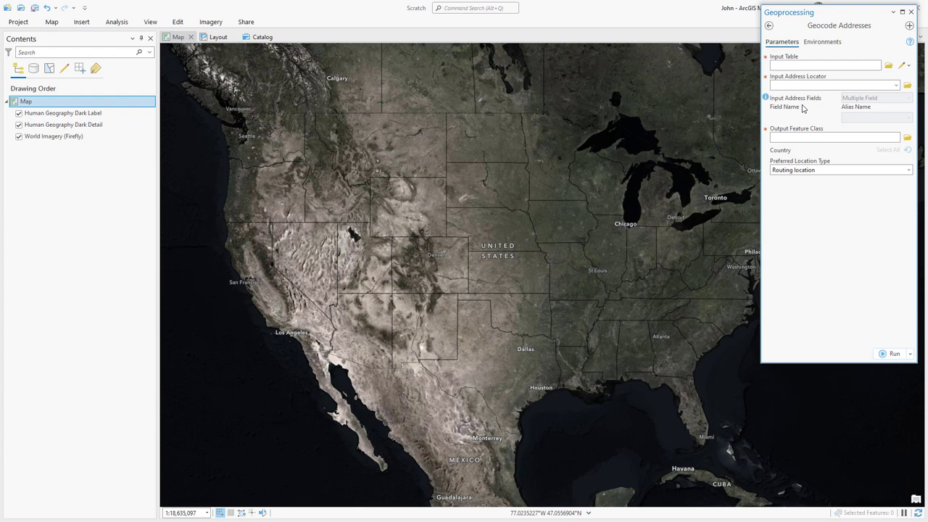
Choose the PlayoffRosters$ sheet as the input table to geocode
left_click(888, 68)
left_click(460, 185)
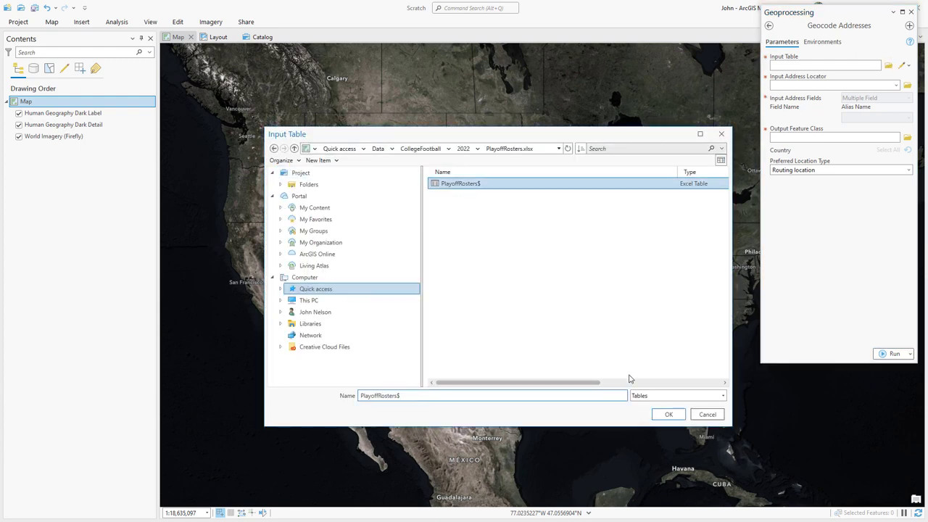
left_click(667, 415)
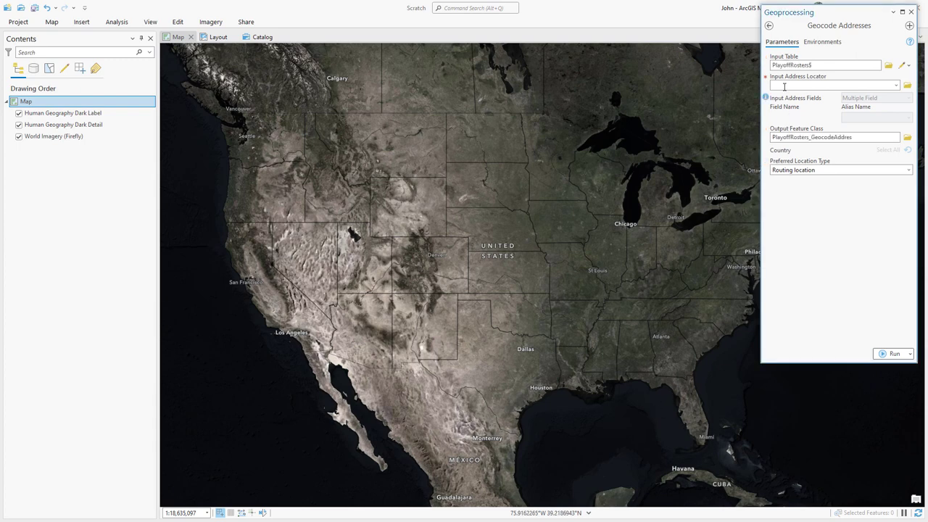
Select the ArcGIS World Geocoding Service locator, estimate credits, and open Esri's credits pricing page
left_click(897, 86)
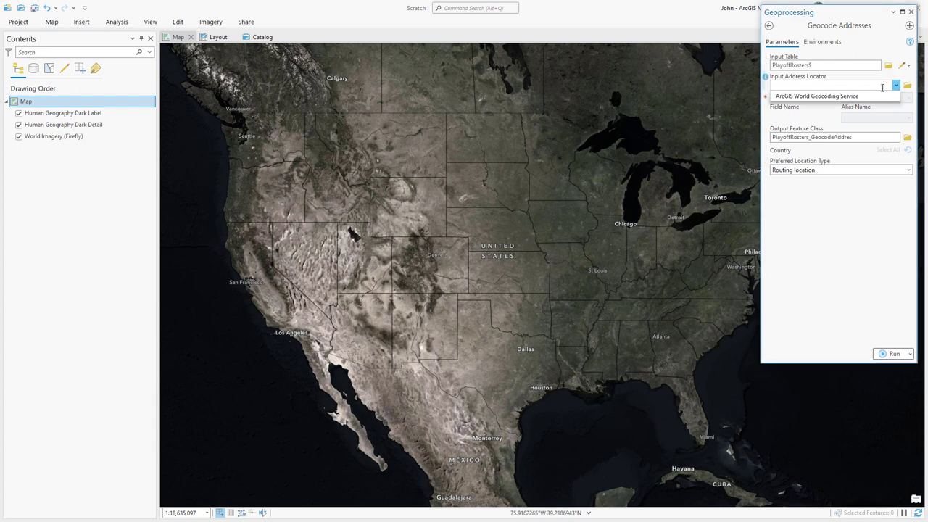
left_click(822, 97)
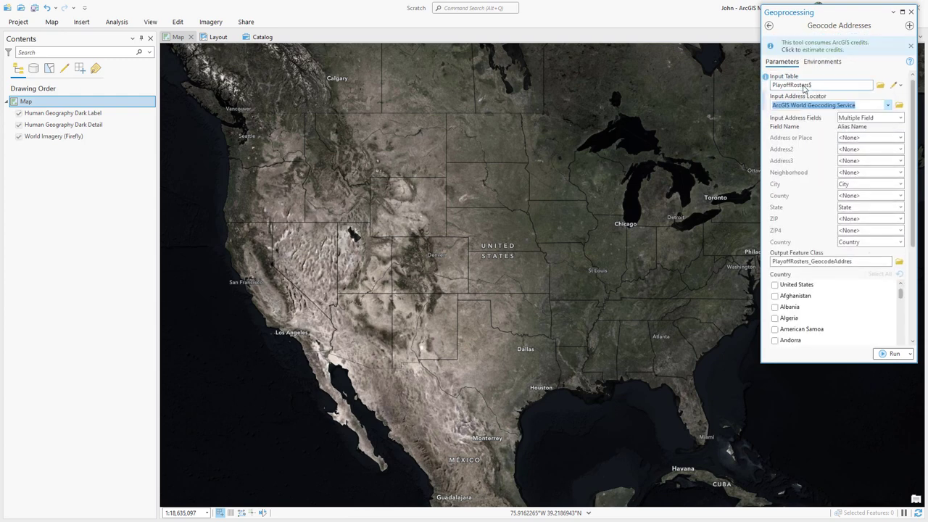
left_click(812, 51)
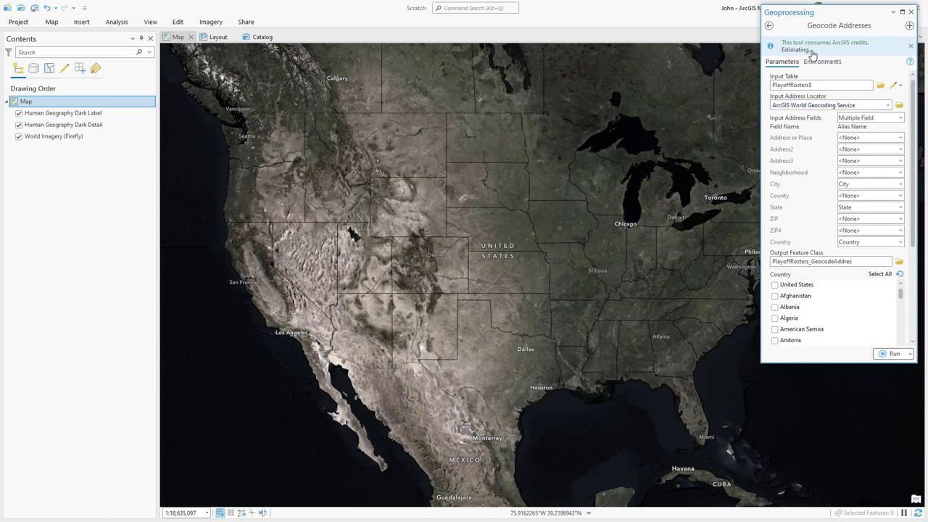
left_click(877, 50)
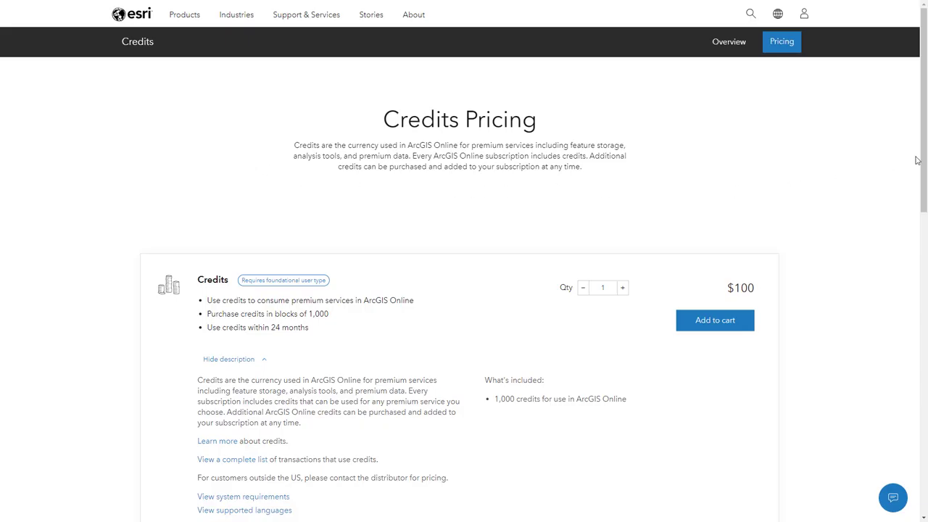
Scroll the Credits Pricing page to read the $100 per 1,000 credits cost
scroll(761, 232, "down", 1)
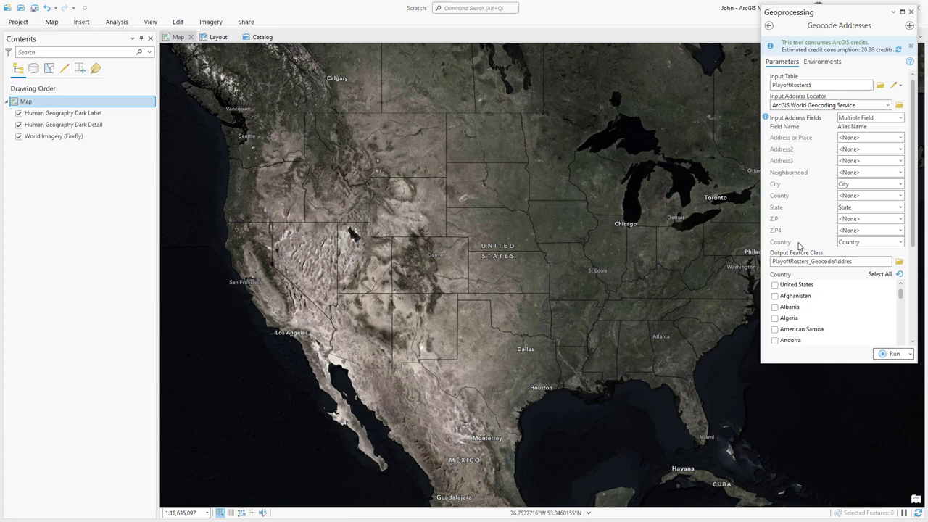
Name the geocoding output feature class Players and run the geocode
double_click(880, 260)
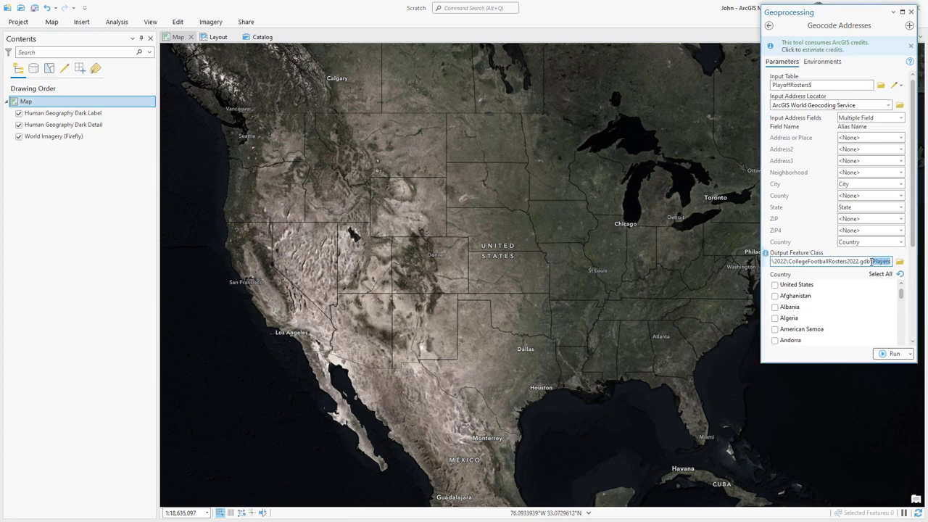
left_click(883, 262)
left_click(893, 355)
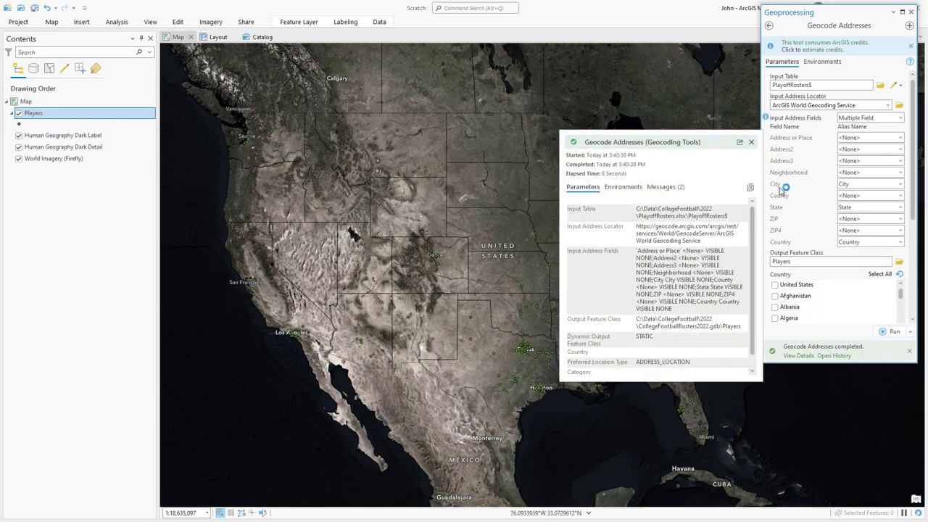
left_click(911, 12)
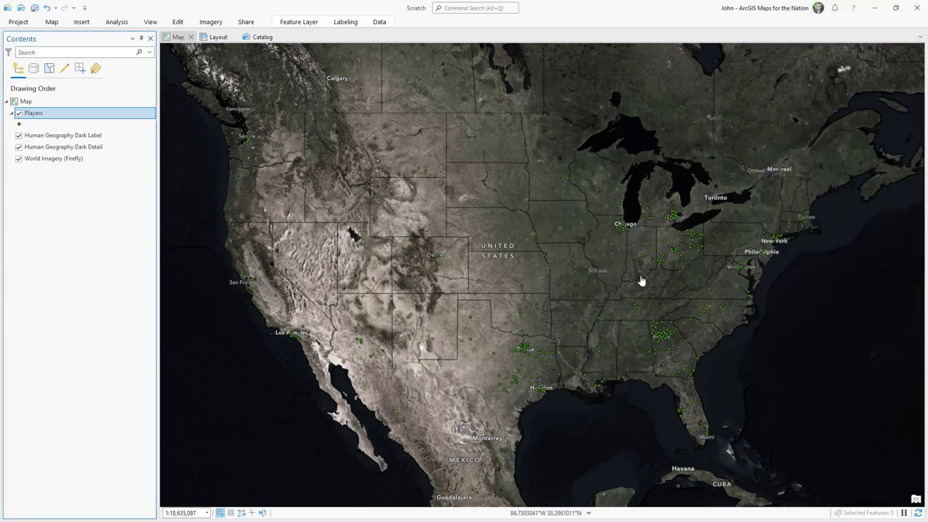
Set the map's coordinate system to USA Contiguous Albers Equal Area Conic and zoom in
double_click(68, 104)
left_click(429, 295)
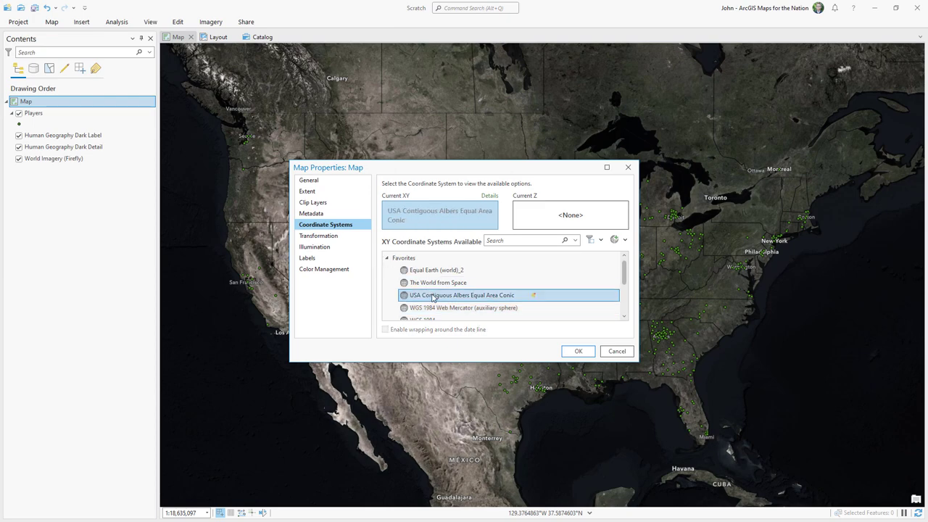
left_click(578, 350)
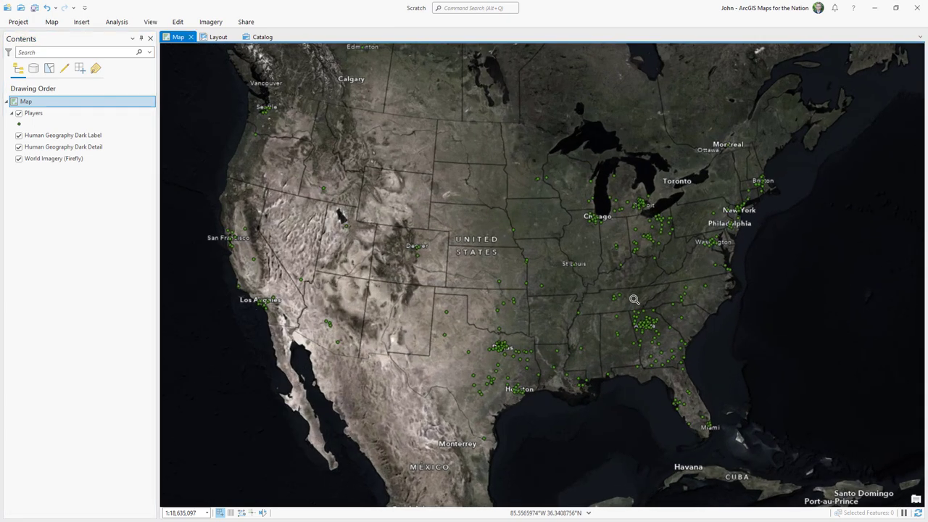
scroll(637, 310, "up", 3)
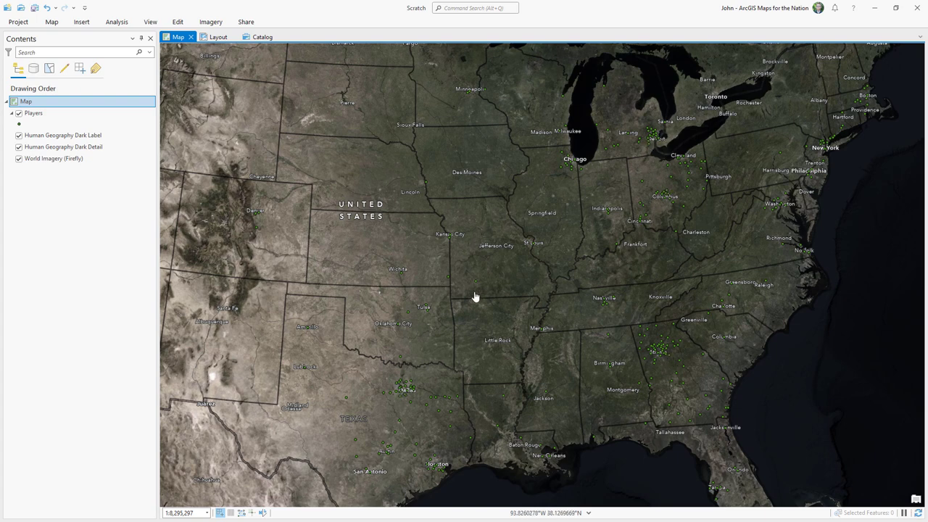
Symbolize the Players layer with Unique Values on the School field
left_click(51, 119)
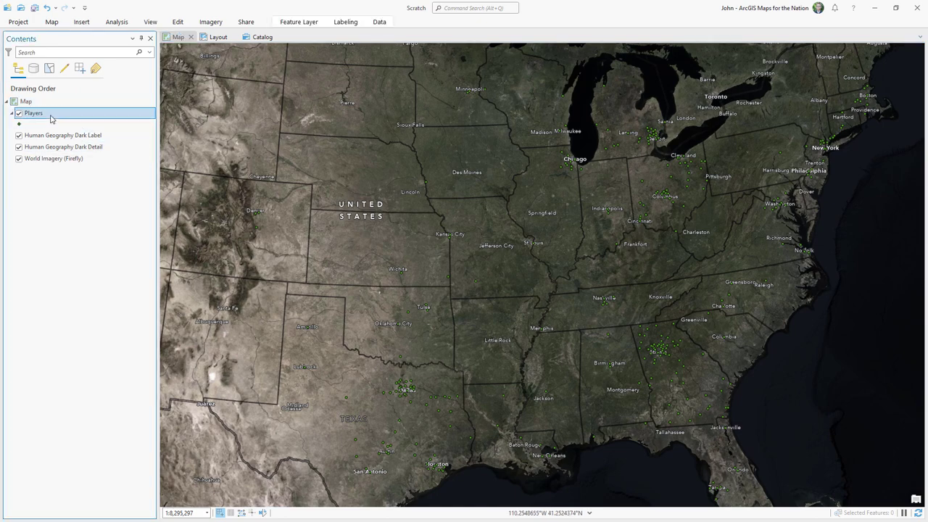
right_click(55, 119)
left_click(137, 336)
left_click(841, 86)
left_click(797, 140)
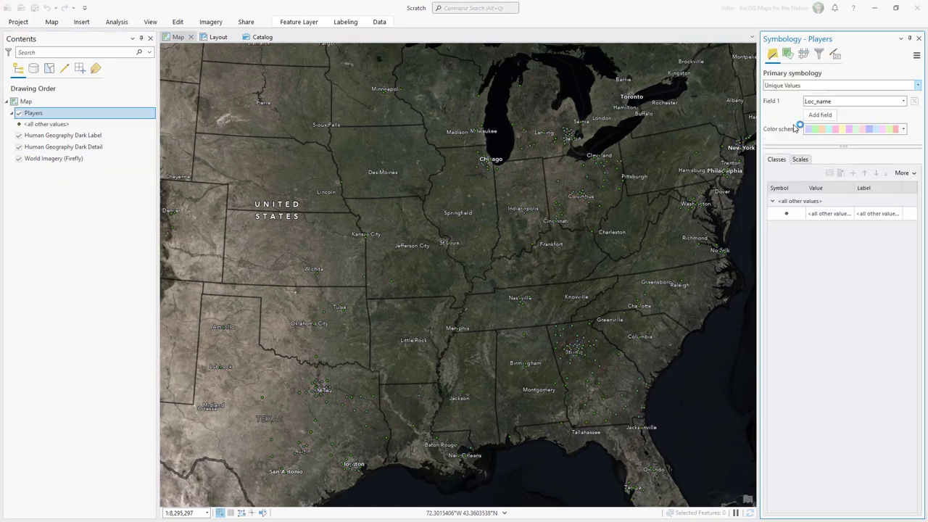
left_click(903, 101)
left_click_drag(903, 181, 903, 355)
left_click(815, 386)
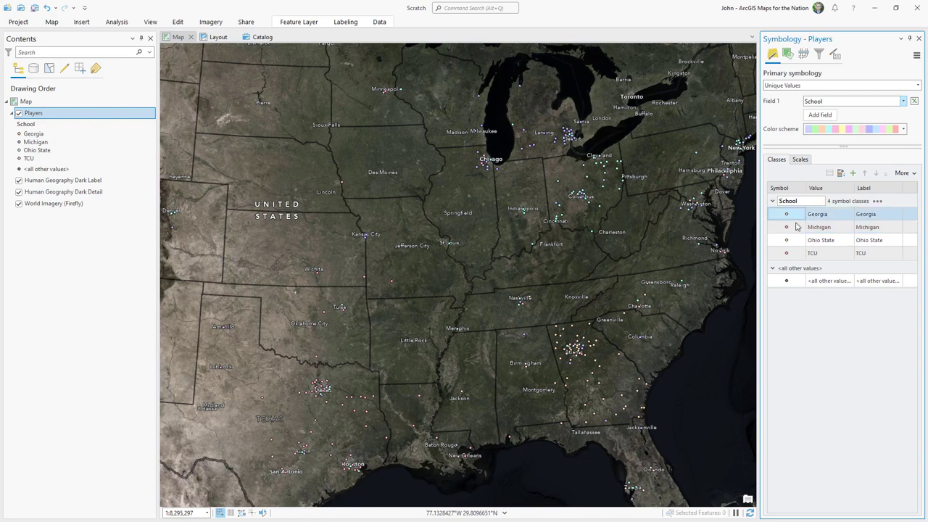
Select the Michigan, Ohio State and TCU classes to adjust their colours
left_click(797, 227)
left_click(797, 239)
left_click(800, 254, "shift")
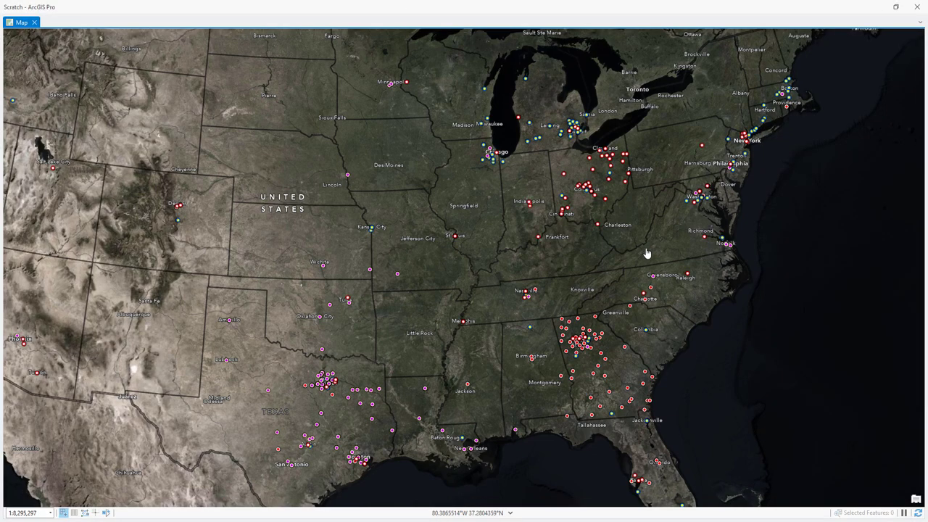
scroll(645, 243, "down", 2)
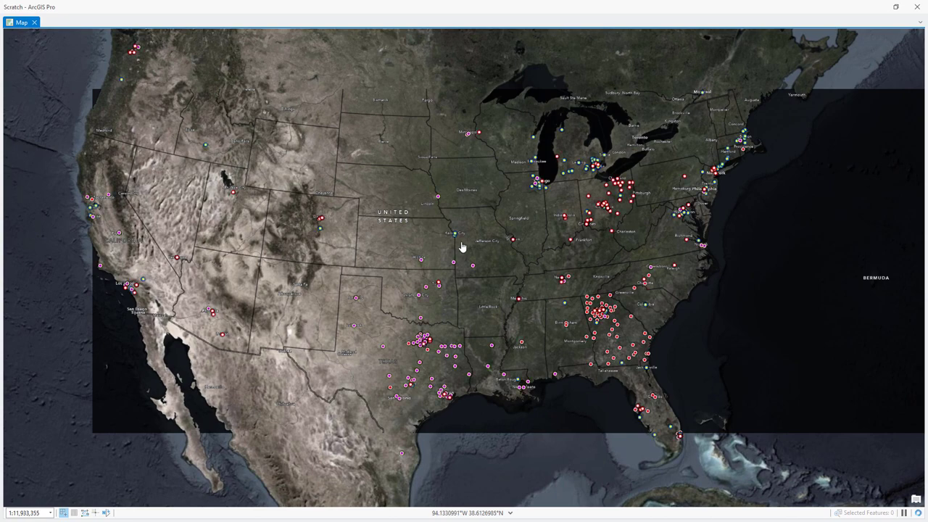
left_click_drag(464, 247, 468, 271)
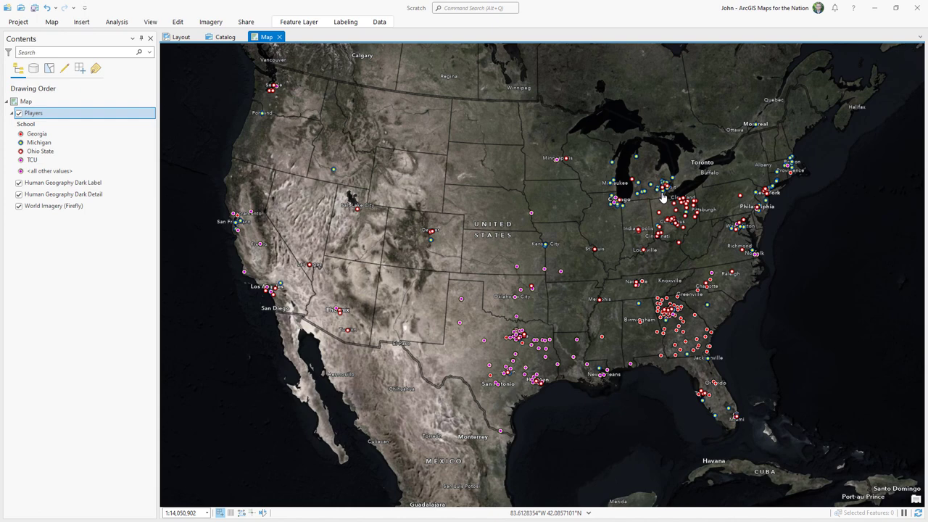
Open the Players attribute table and scroll right to the Dlat and Dlong columns
right_click(155, 116)
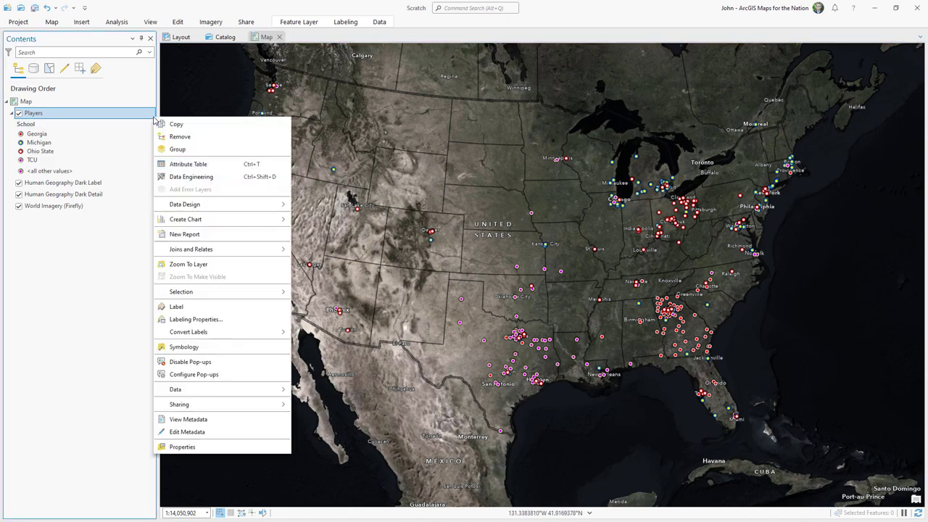
left_click(188, 165)
left_click_drag(225, 505, 674, 500)
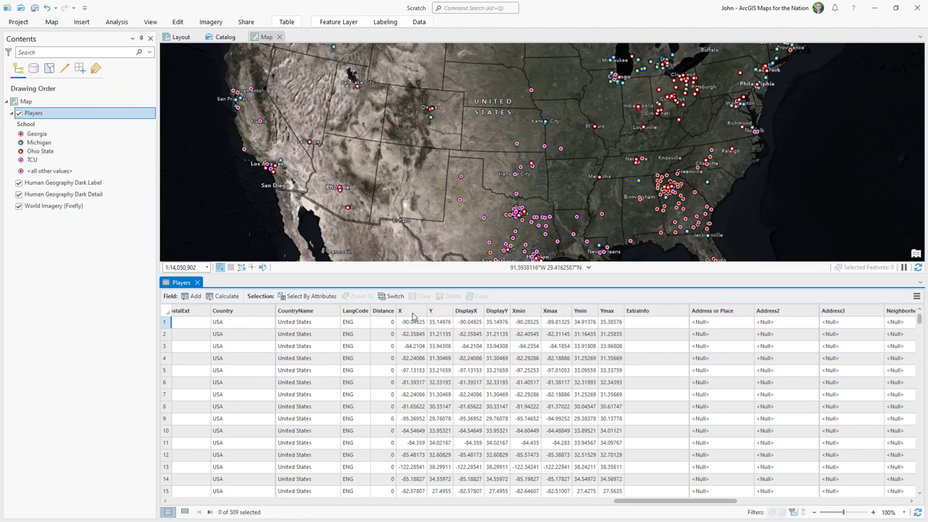
left_click_drag(689, 500, 843, 505)
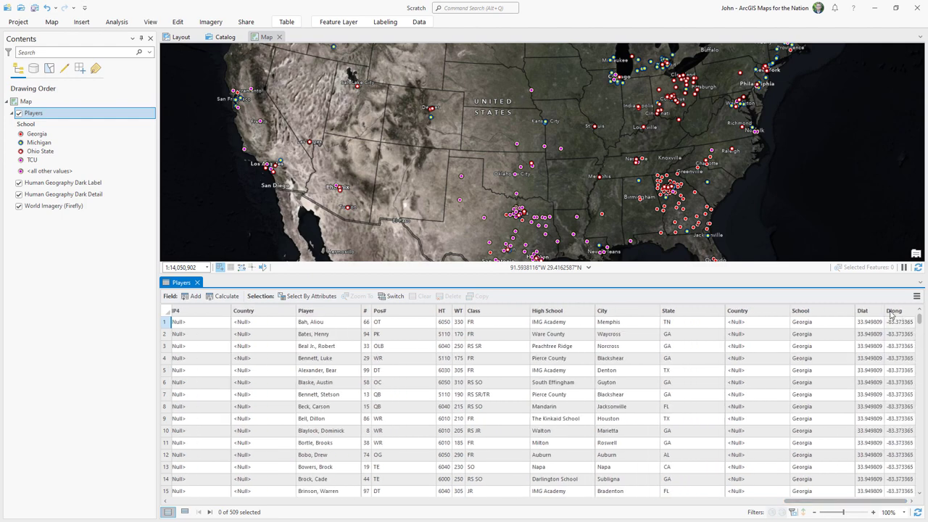
mouse_move(889, 315)
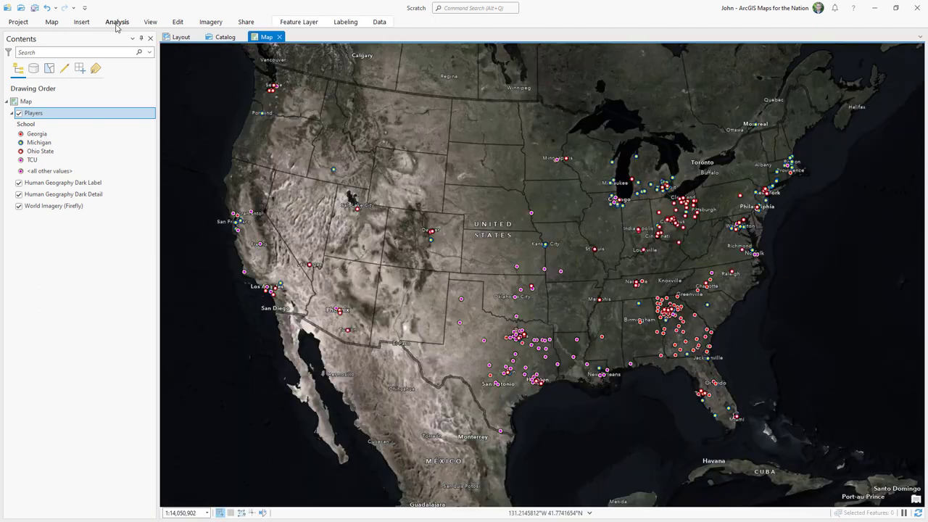
Set up XY To Line with Players as input and PlayerLines as output
left_click(117, 21)
left_click(111, 41)
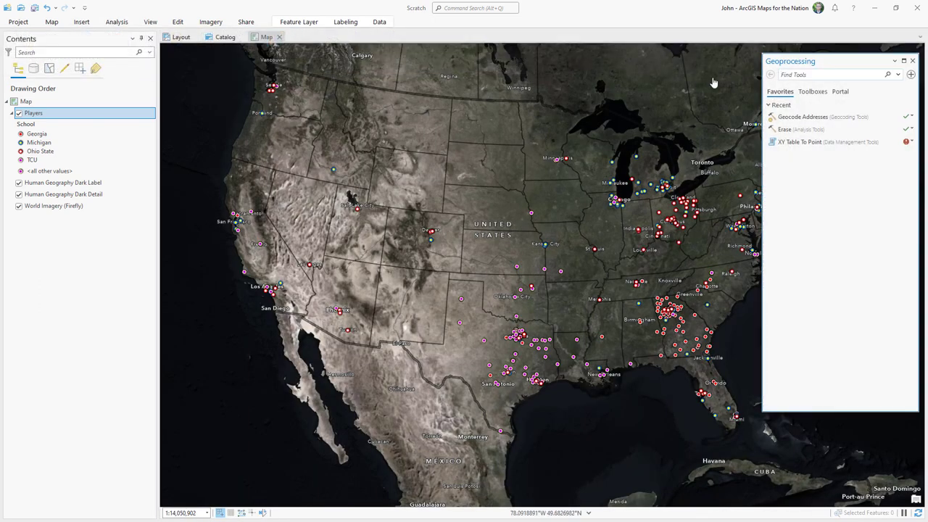
type("xy to line")
left_click(811, 108)
left_click(811, 114)
left_click(837, 127)
left_click(837, 133)
type("PlayerLines")
left_click(909, 155)
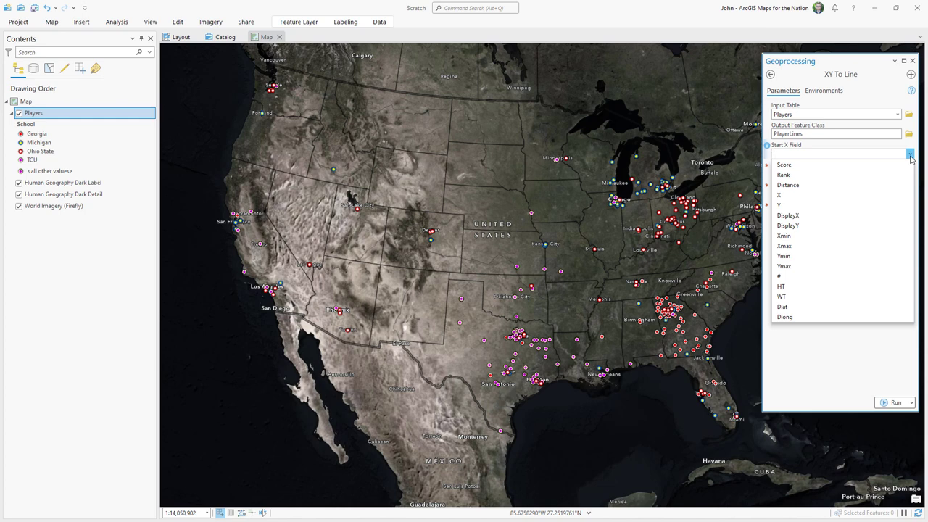
Use X, Y as start and Dlong, Dlat as end fields, preserve attributes, and run
left_click(809, 195)
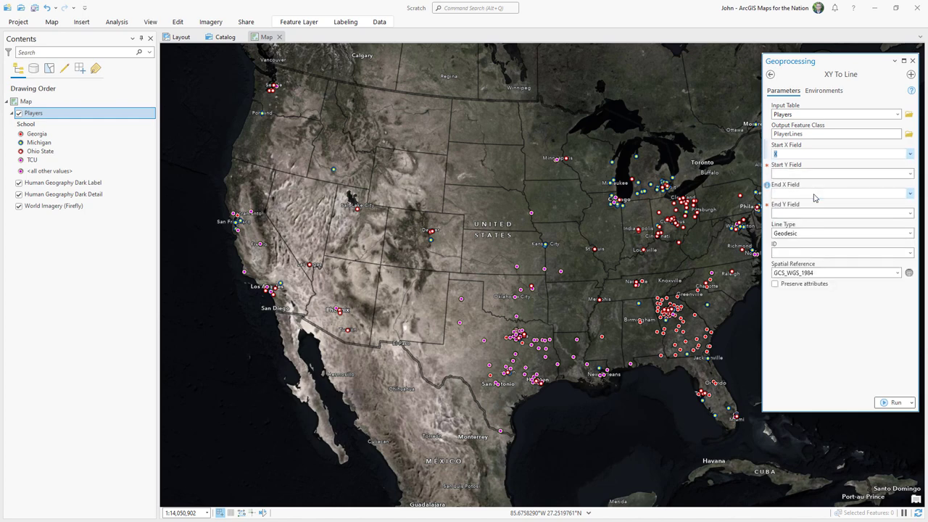
left_click(910, 174)
left_click(819, 225)
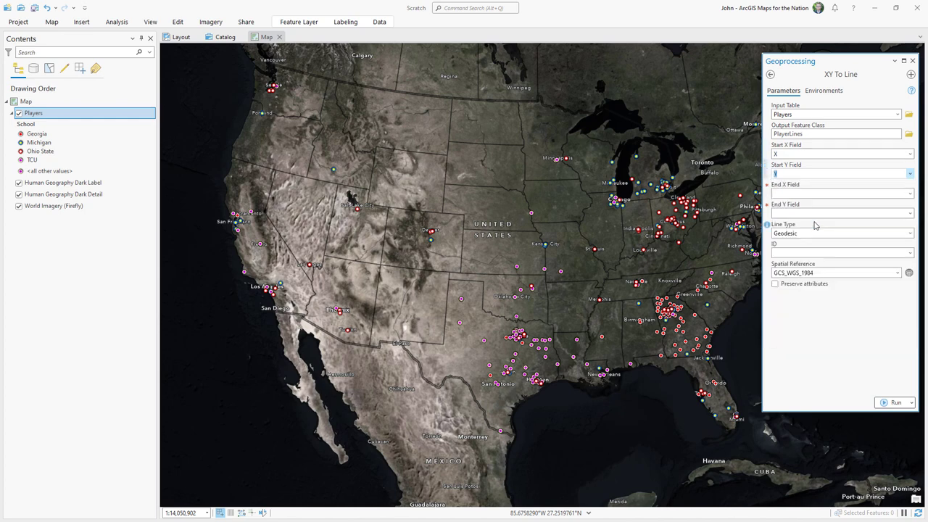
left_click(911, 195)
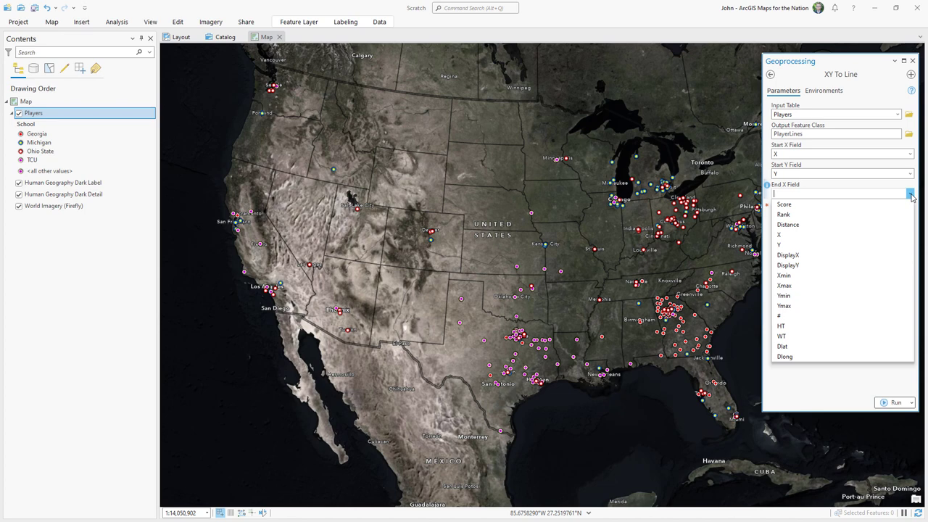
left_click(806, 356)
left_click(910, 214)
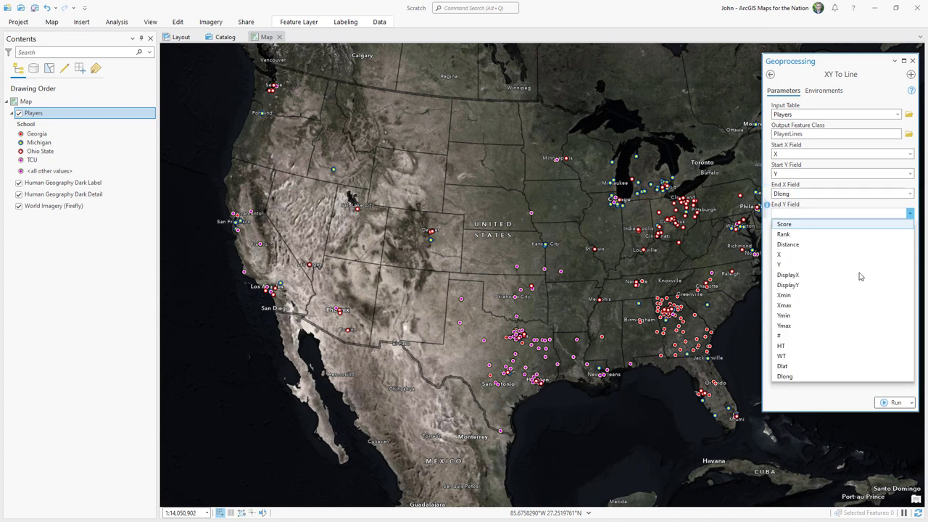
left_click(809, 369)
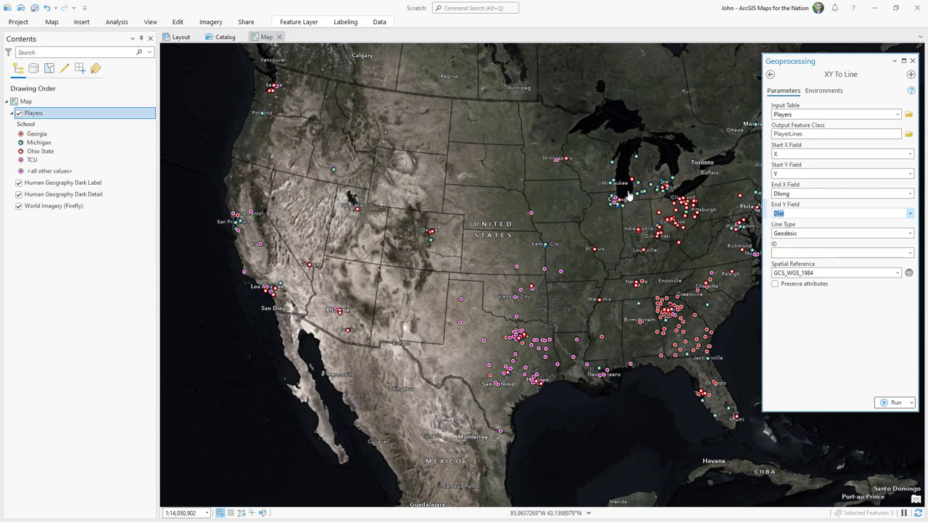
left_click(838, 341)
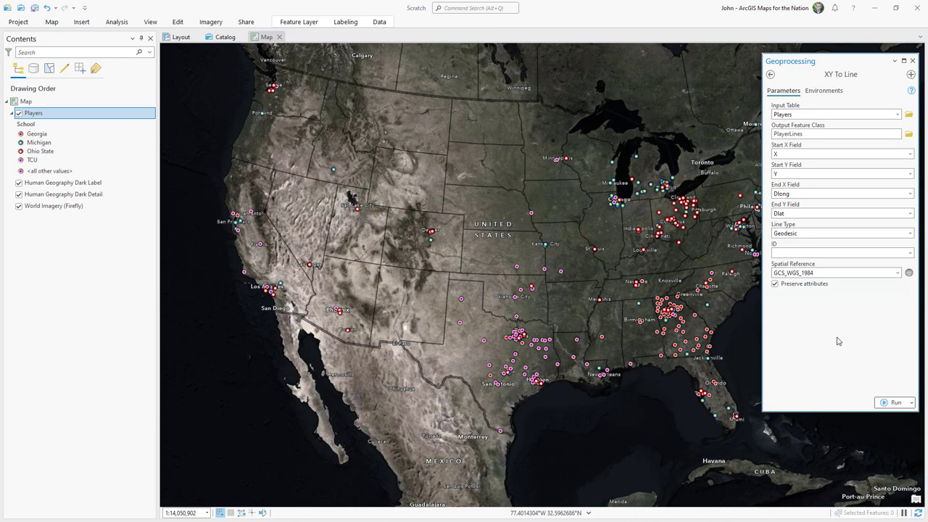
left_click(890, 402)
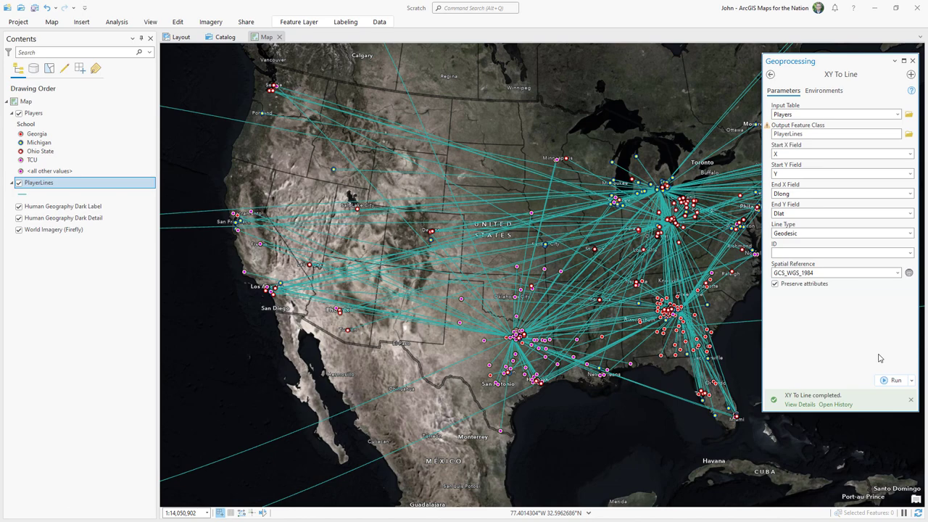
left_click(912, 61)
Symbolize the PlayerLines layer with Unique Values on the School field
right_click(116, 185)
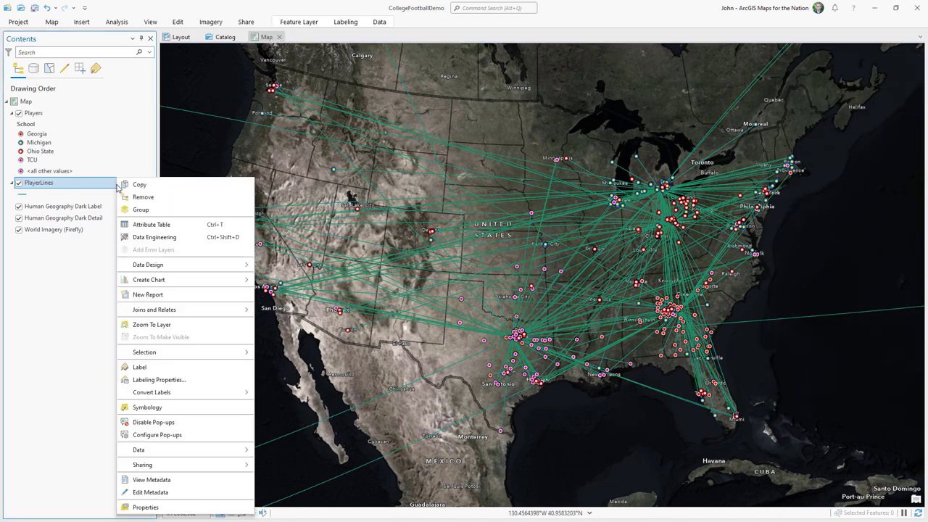
left_click(147, 408)
left_click(841, 85)
left_click(800, 140)
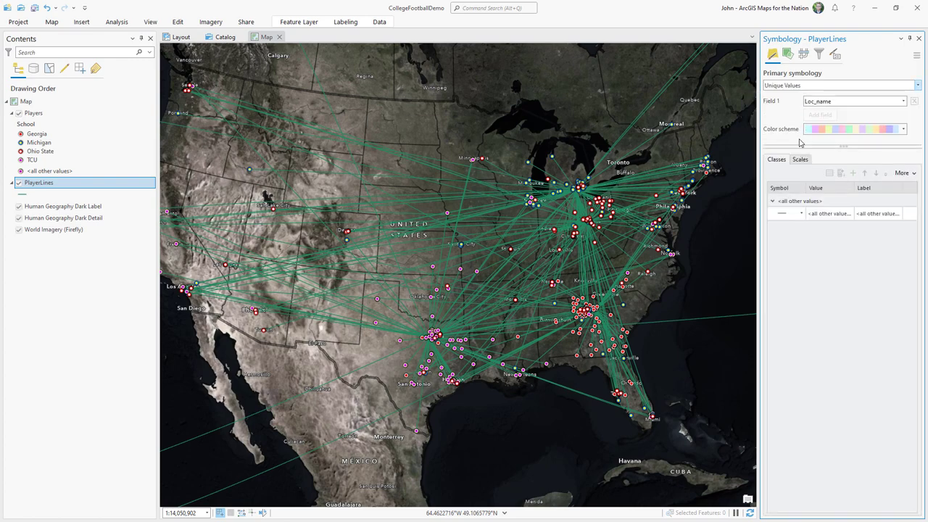
left_click(879, 102)
scroll(870, 268, "down", 10)
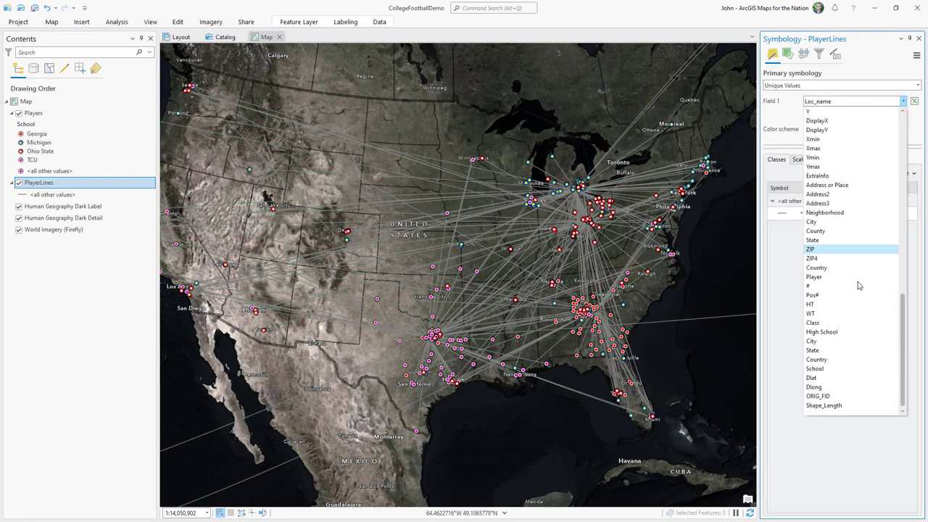
left_click(853, 368)
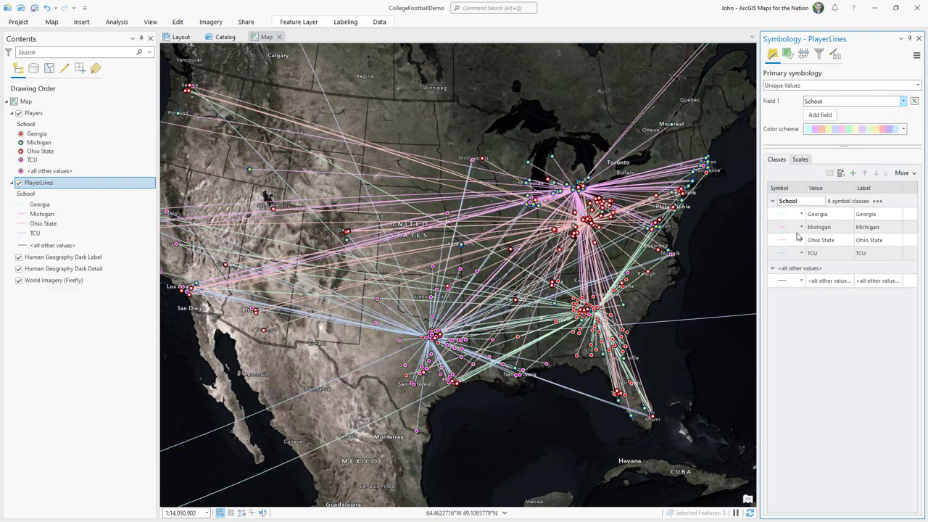
Give the Georgia line symbol a Tapered polygon effect and a fill layer, deleting the stroke
left_click(782, 216)
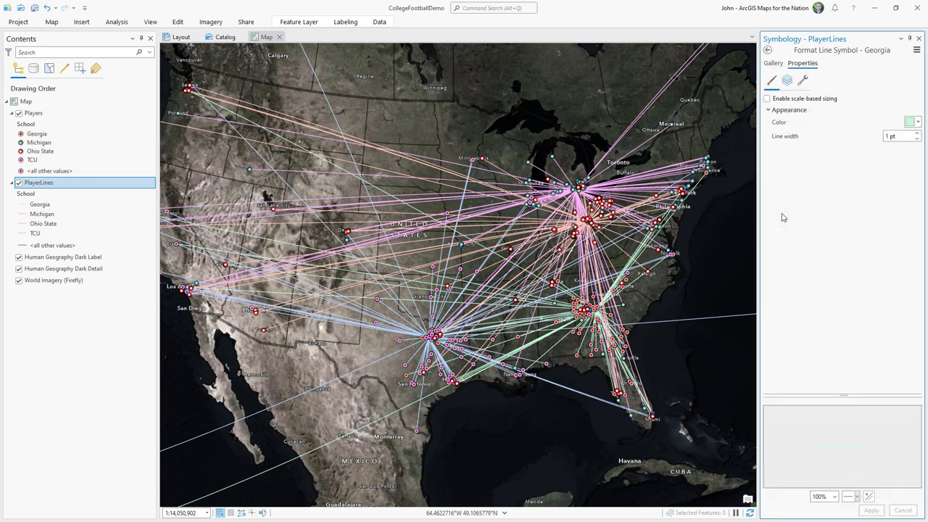
left_click(802, 80)
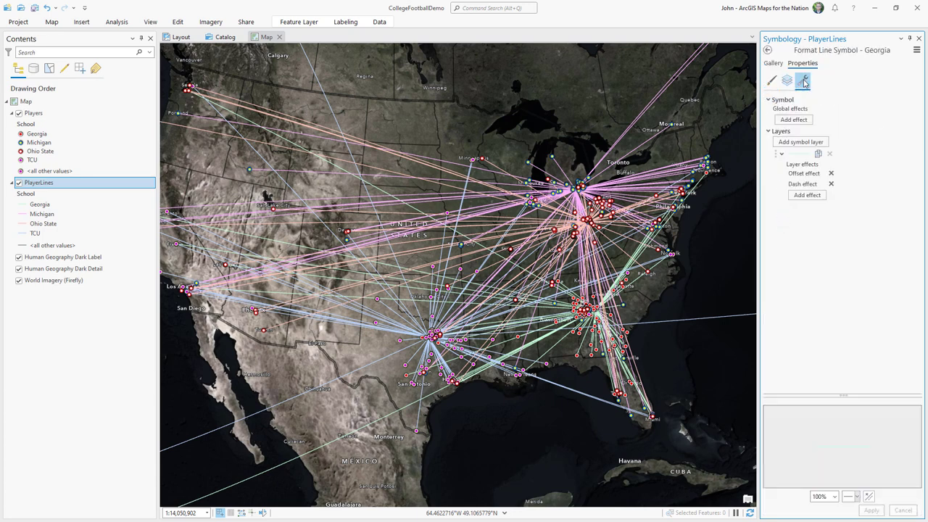
left_click(793, 121)
left_click(819, 291)
scroll(856, 447, "up", 5)
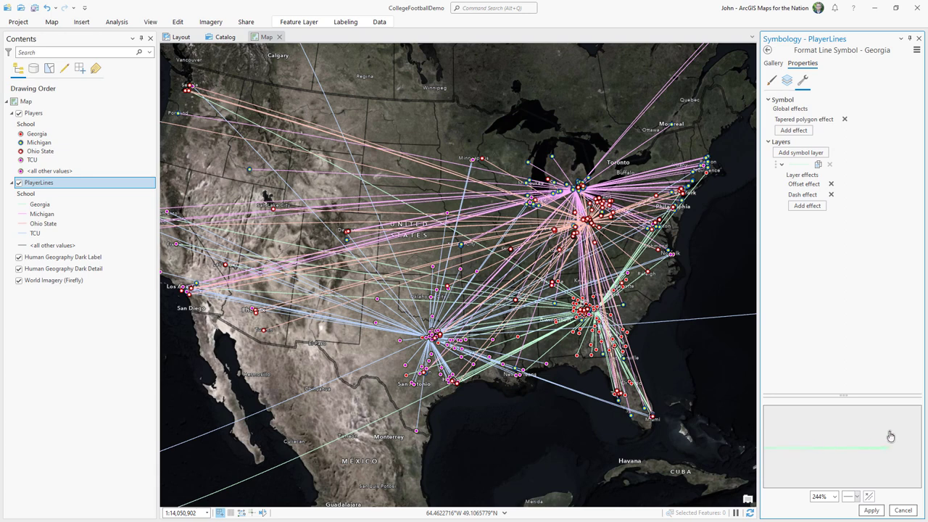
left_click(800, 153)
left_click(790, 184)
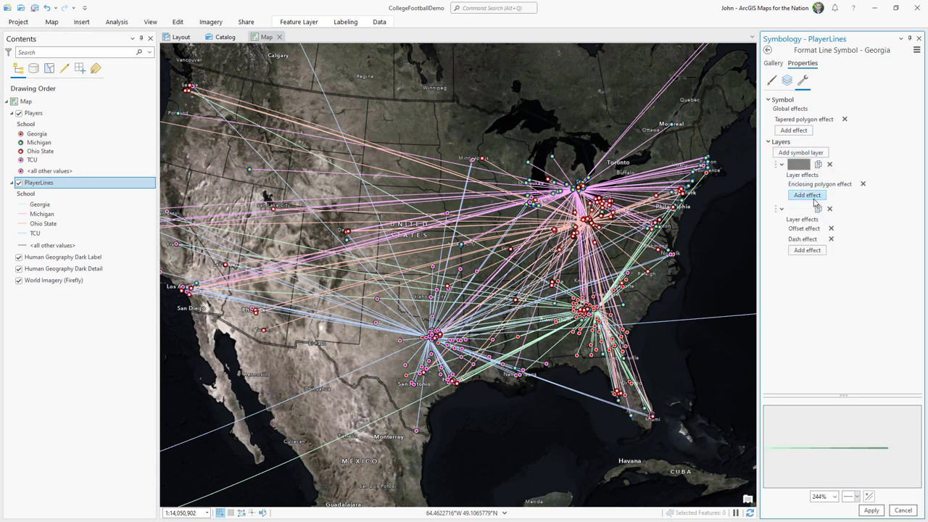
left_click(829, 208)
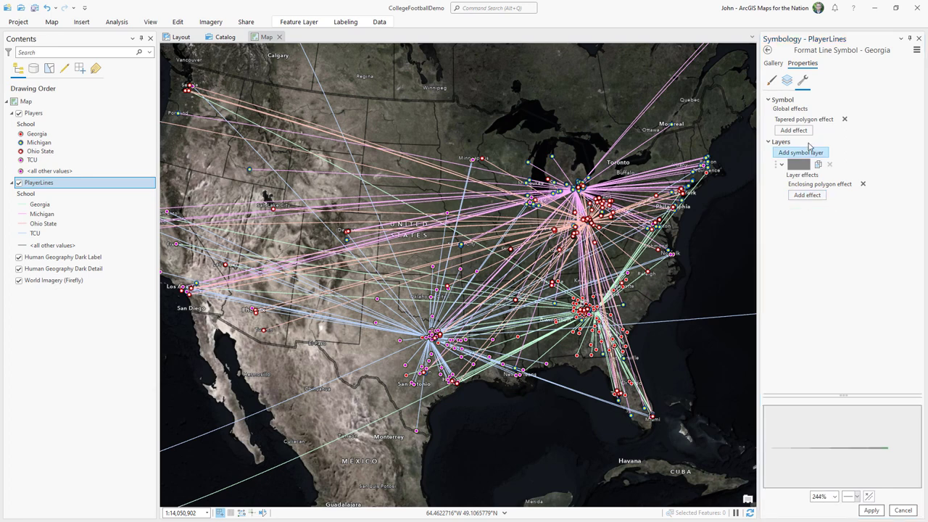
Make the Georgia fill red with 60% transparency
left_click(787, 81)
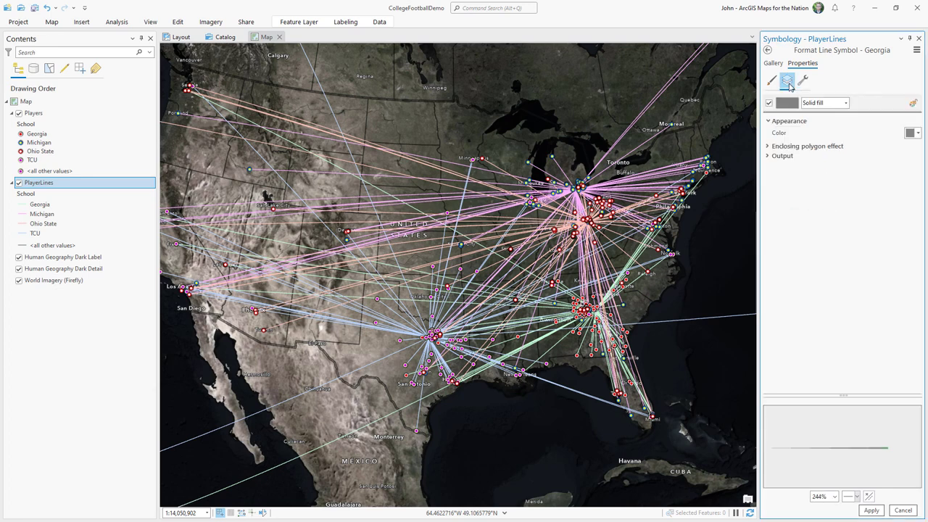
left_click(912, 134)
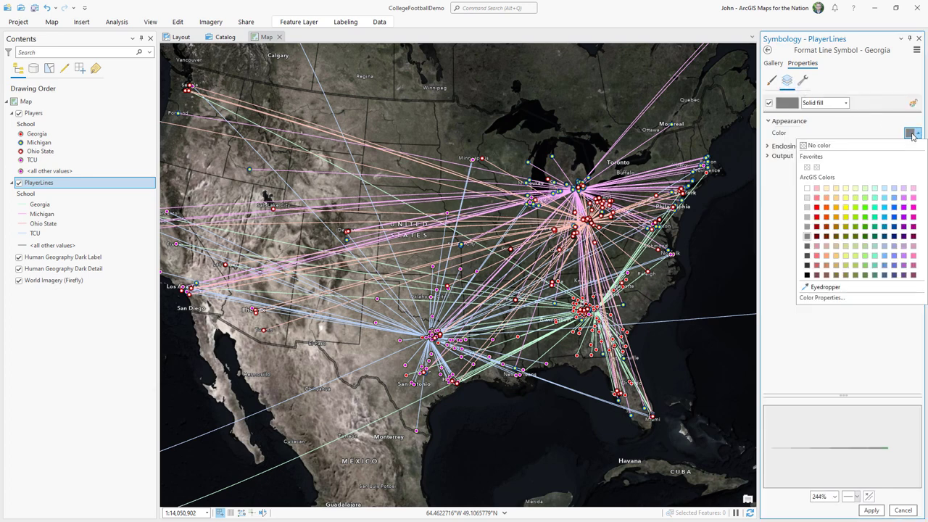
left_click(816, 207)
left_click(912, 134)
left_click(821, 297)
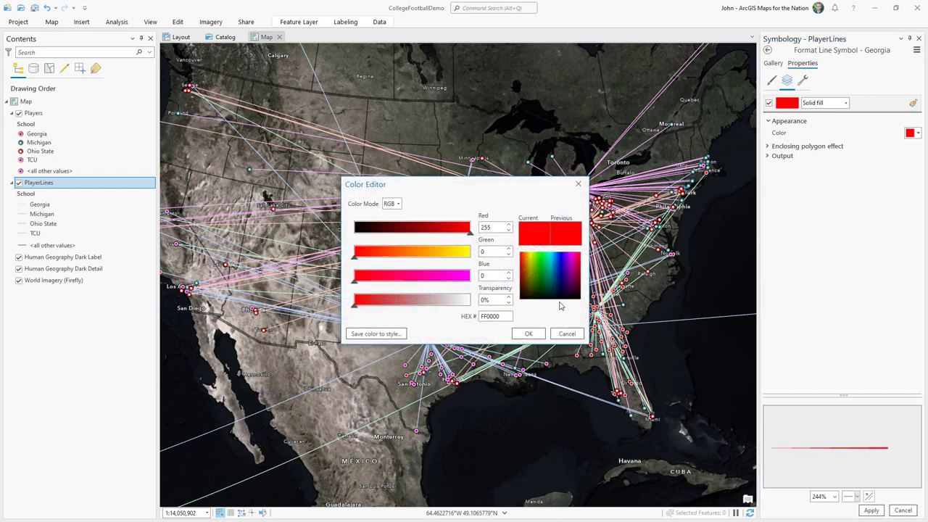
double_click(493, 299)
type("60")
left_click(528, 334)
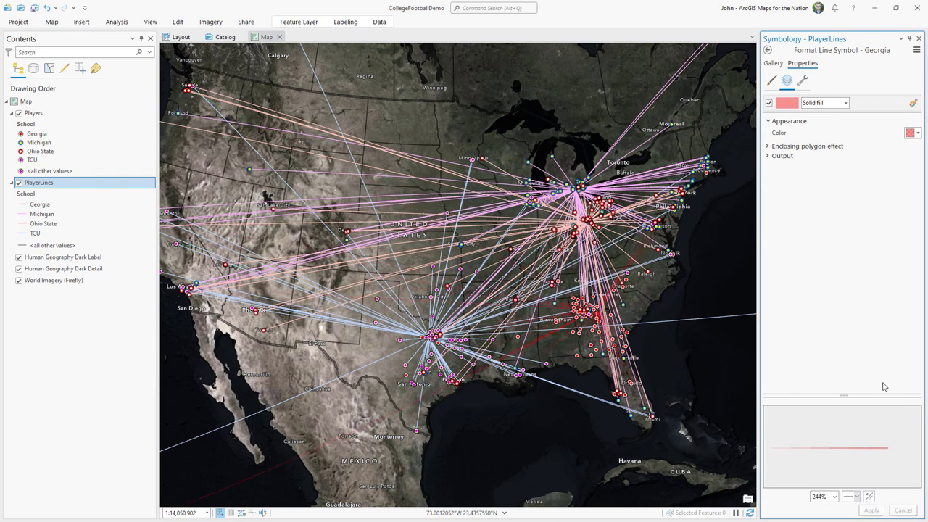
Set the Georgia taper's From width to 5 pt and return to the school classes
left_click(772, 81)
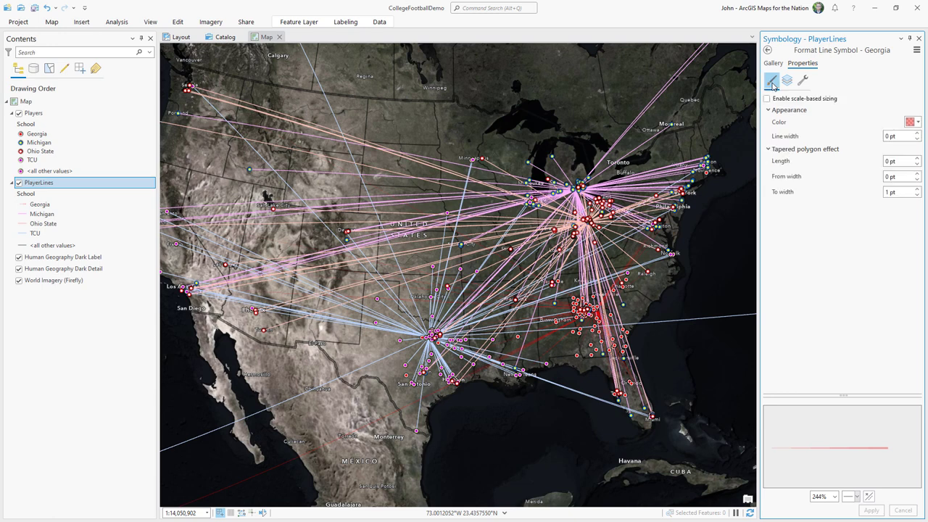
left_click(916, 174)
left_click(917, 174)
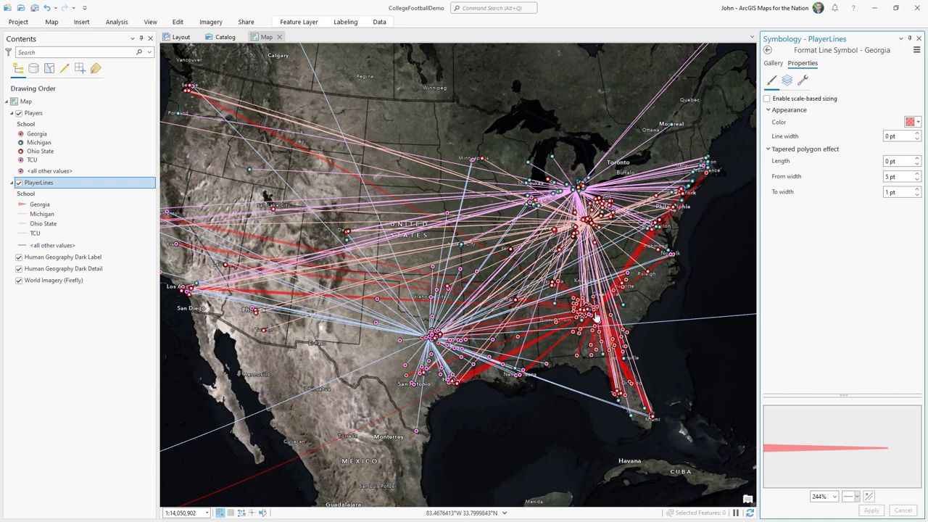
left_click(767, 50)
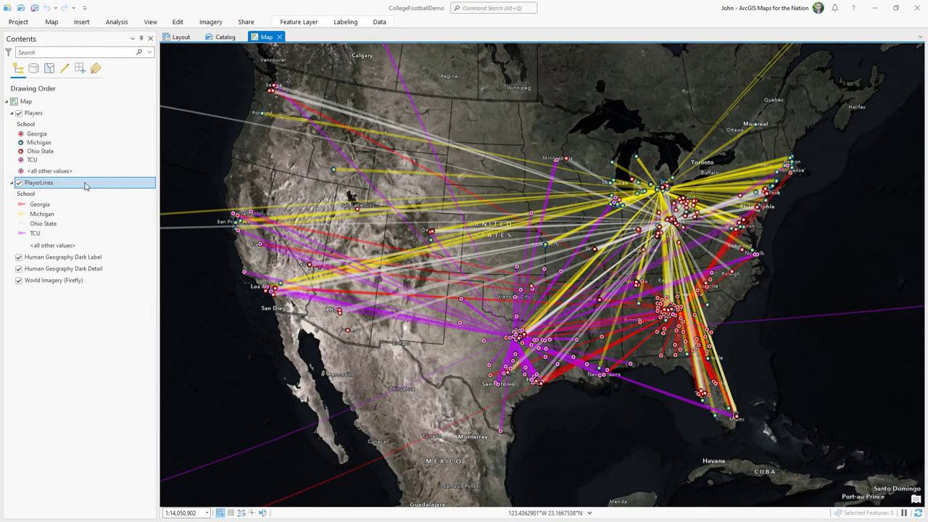
Open Calculate Geometry Attributes with PlayerLines as the input features
left_click(116, 22)
left_click(116, 49)
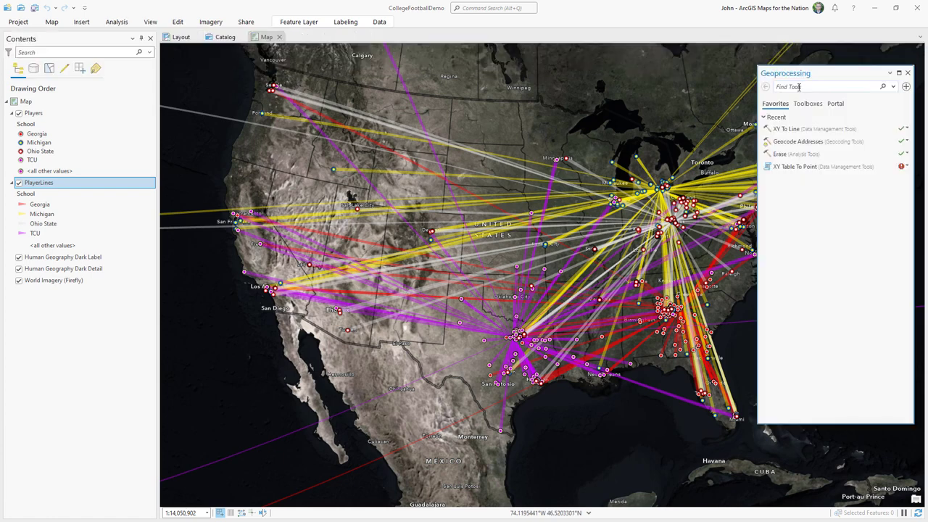
type("calculate geomtety")
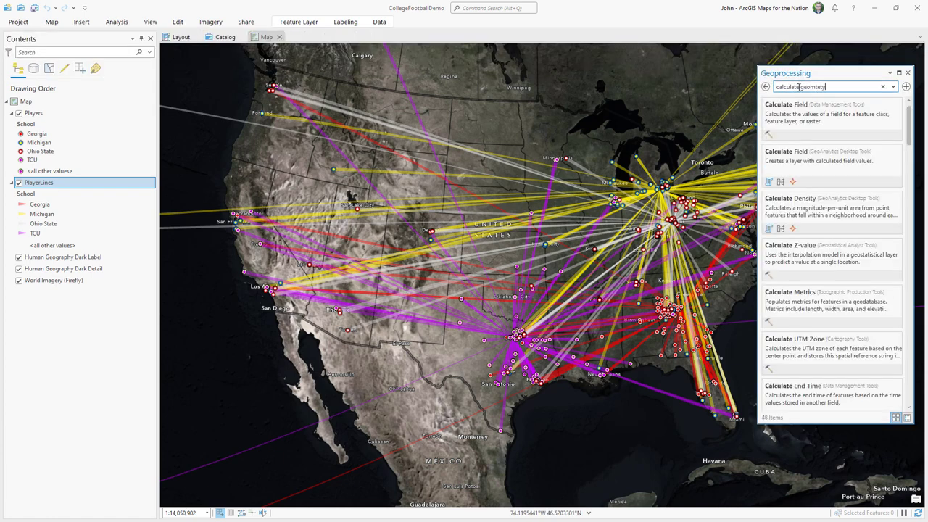
key("BackSpace")
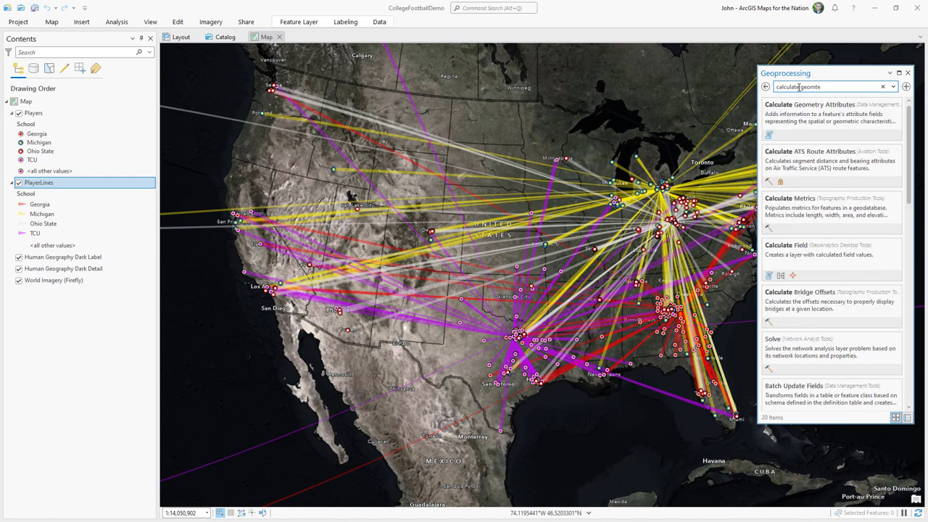
type("etry")
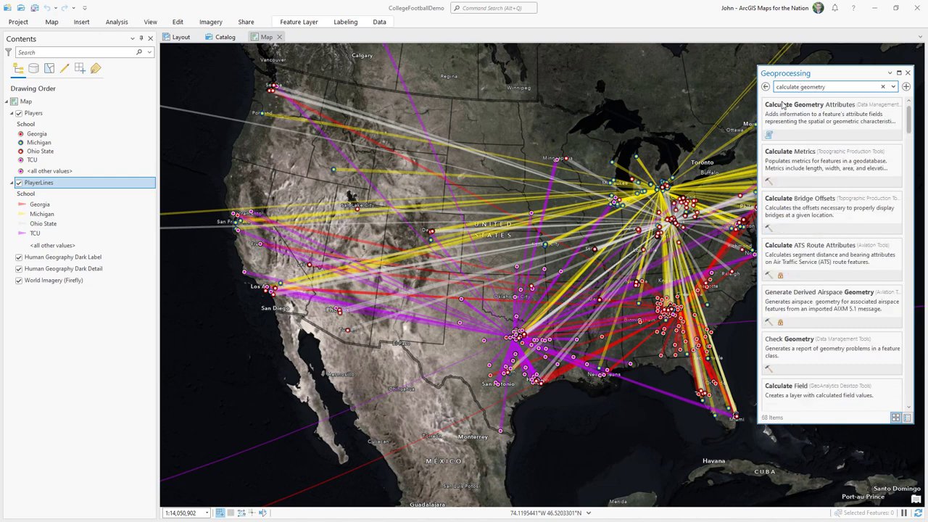
left_click(795, 118)
left_click(893, 140)
left_click(834, 158)
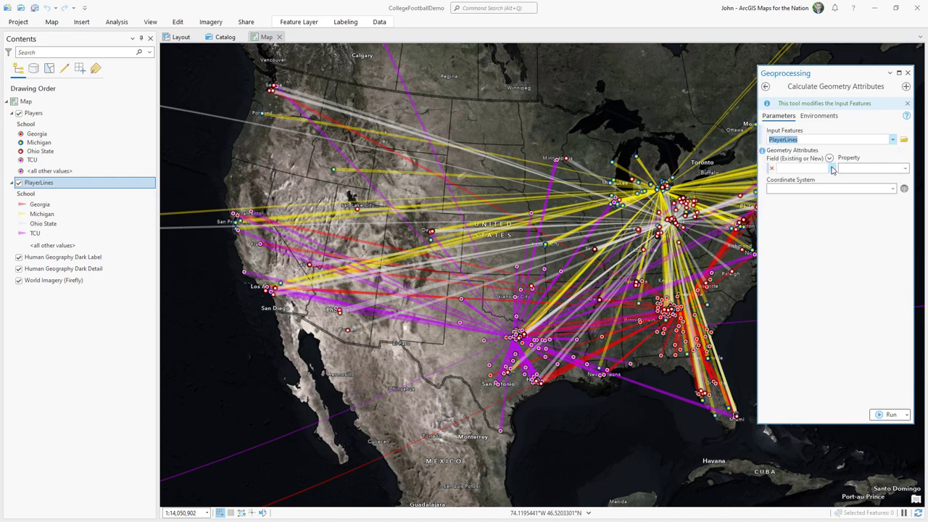
Write geodesic length in statute miles to the Distance field, using the map's coordinate system, and run
left_click(832, 169)
scroll(805, 326, "down", 3)
left_click(804, 331)
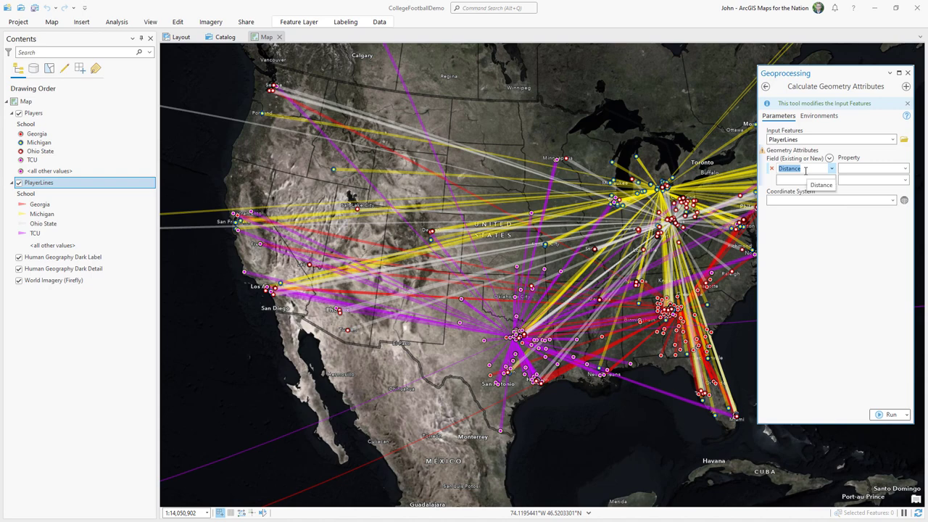
left_click(905, 169)
left_click(866, 179)
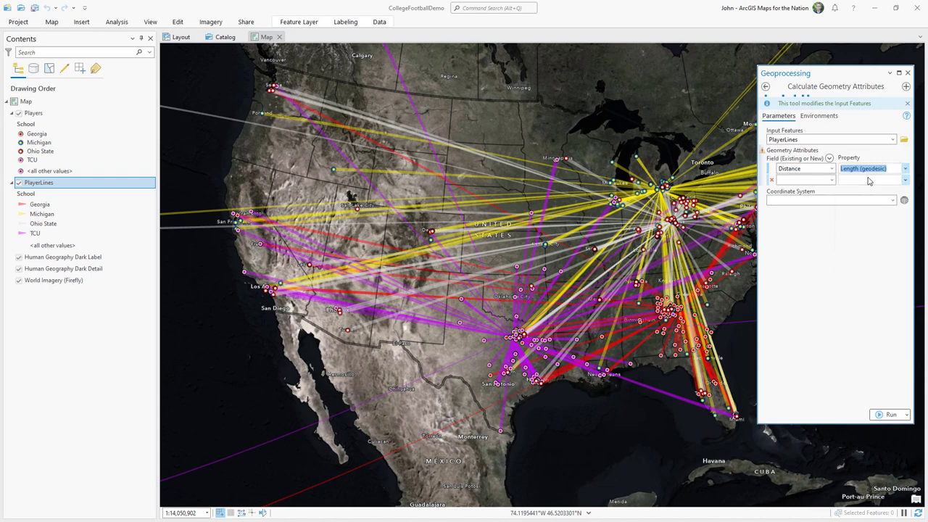
left_click(904, 200)
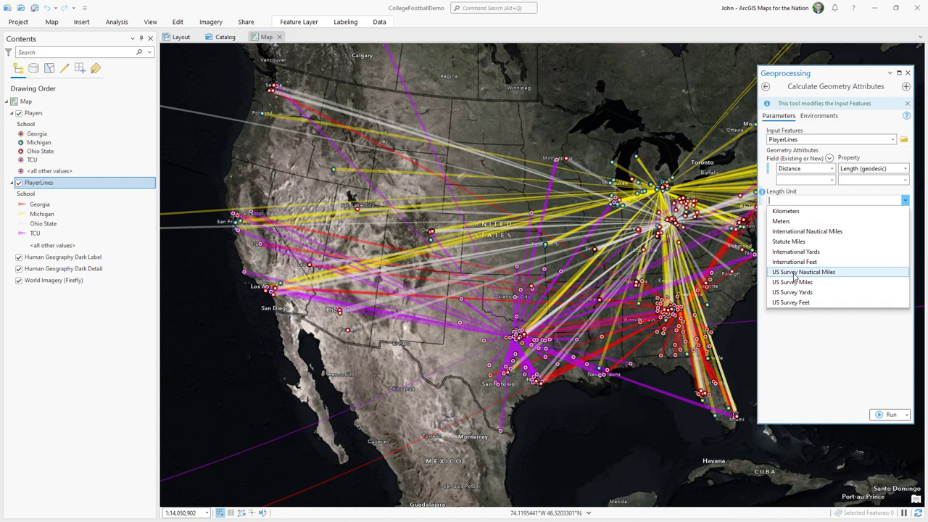
left_click(791, 242)
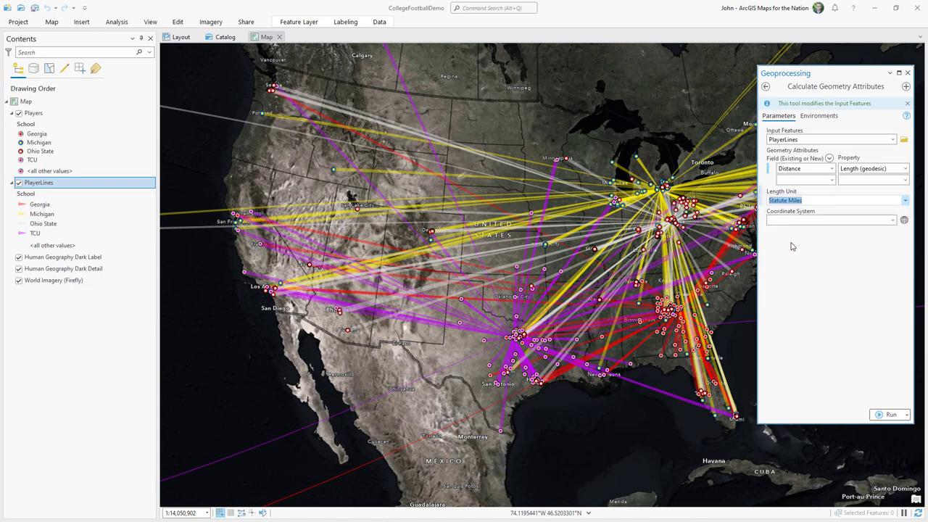
left_click(893, 219)
left_click(873, 228)
left_click(888, 414)
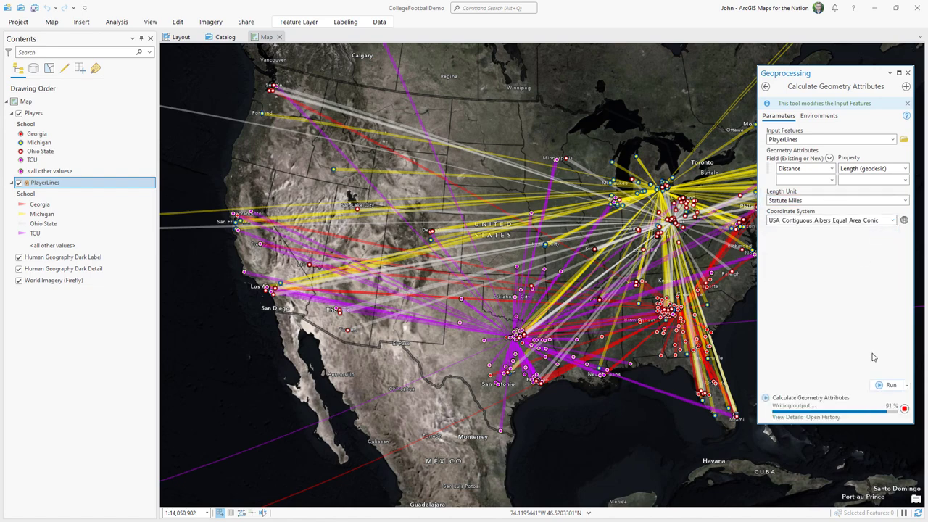
From the PlayerLines attribute table, create a Statistics chart of the Distance column
left_click(100, 187)
right_click(100, 187)
left_click(120, 224)
left_click_drag(346, 501, 487, 514)
left_click(426, 312)
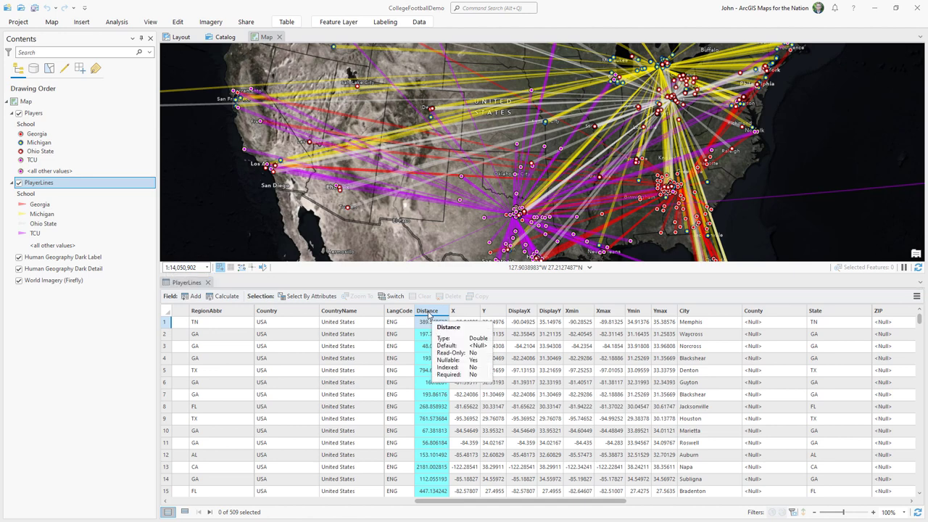
right_click(429, 314)
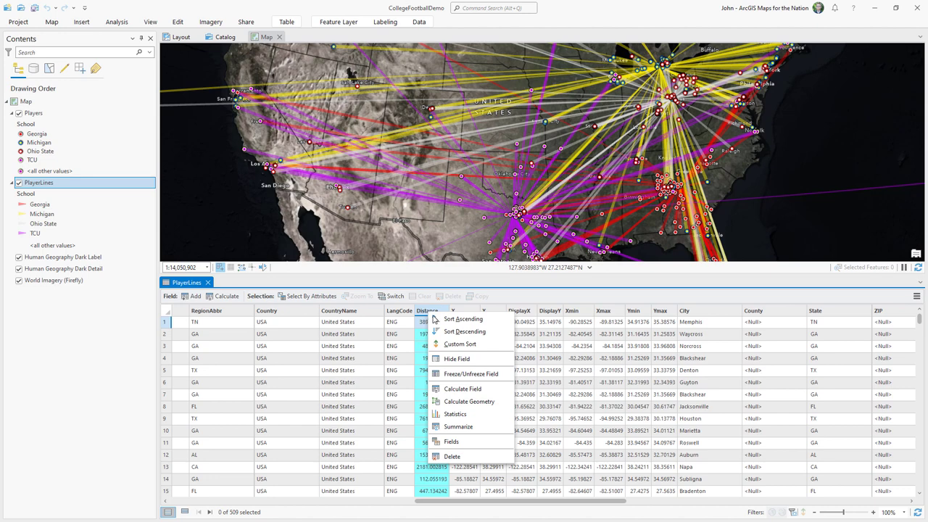
left_click(457, 416)
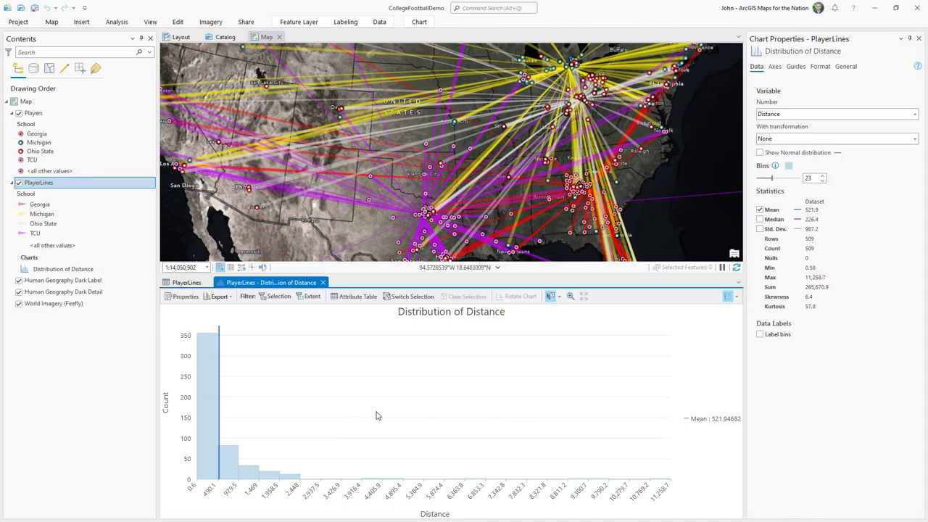
Show the 226.4 median line on the histogram and remove the mean line
left_click(760, 219)
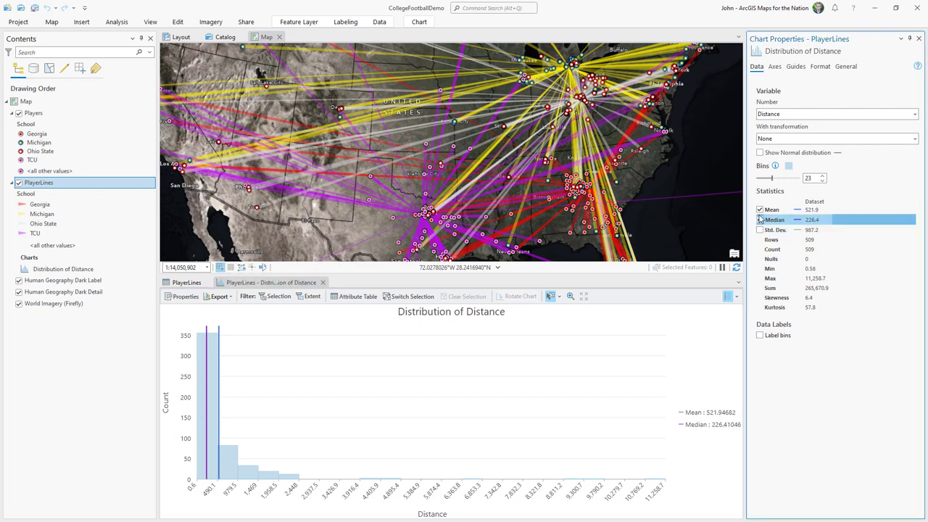
left_click(760, 210)
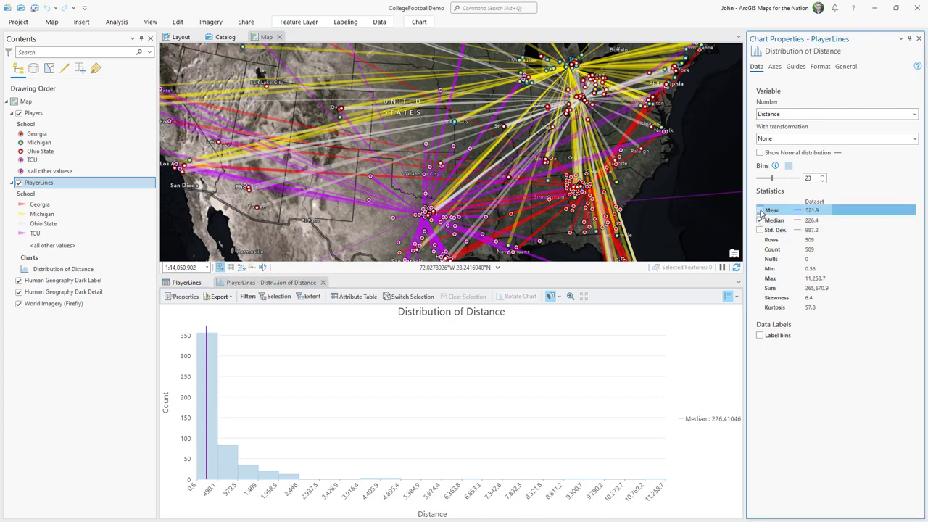
left_click(831, 221)
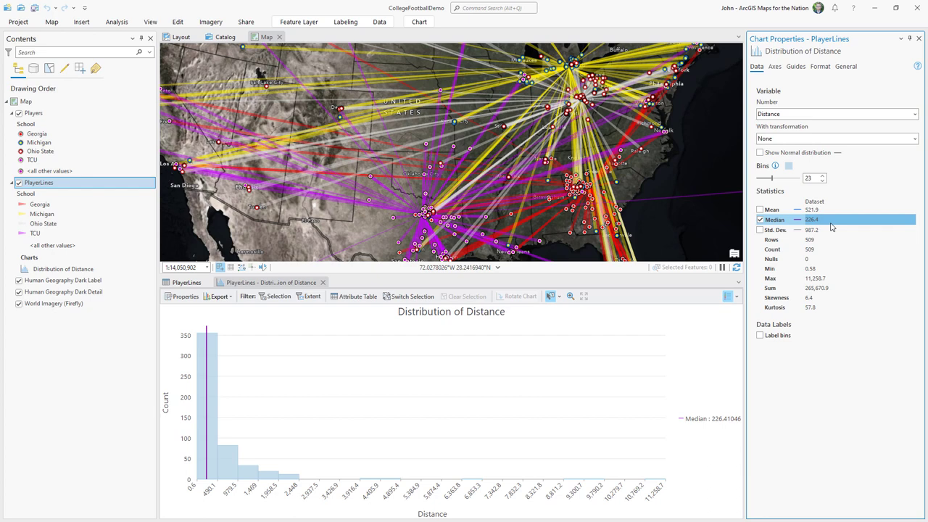
Add a PlayerLines definition query where School equals Georgia and apply it
mouse_move(221, 360)
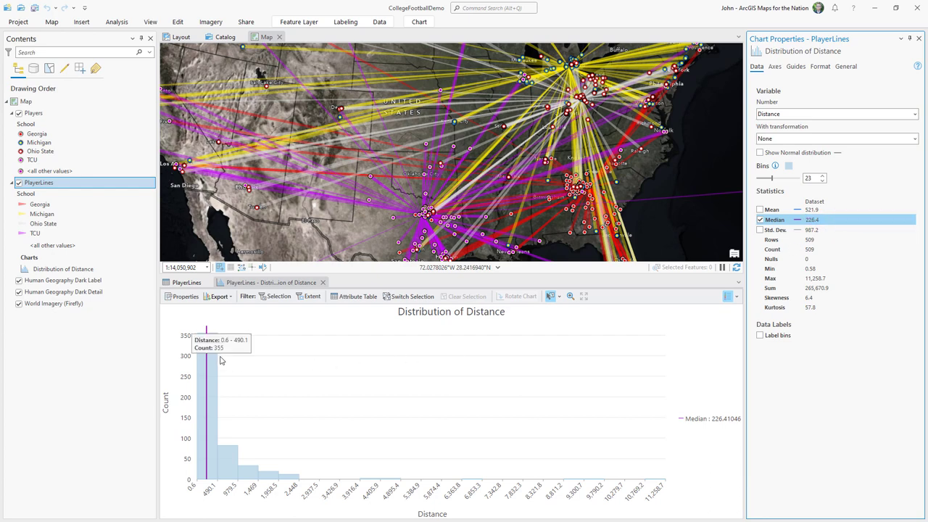
double_click(116, 190)
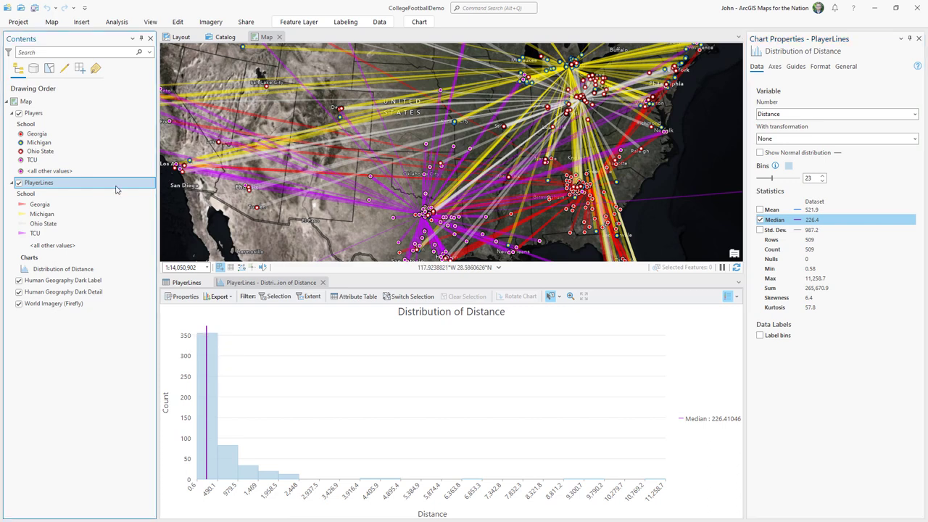
left_click(345, 261)
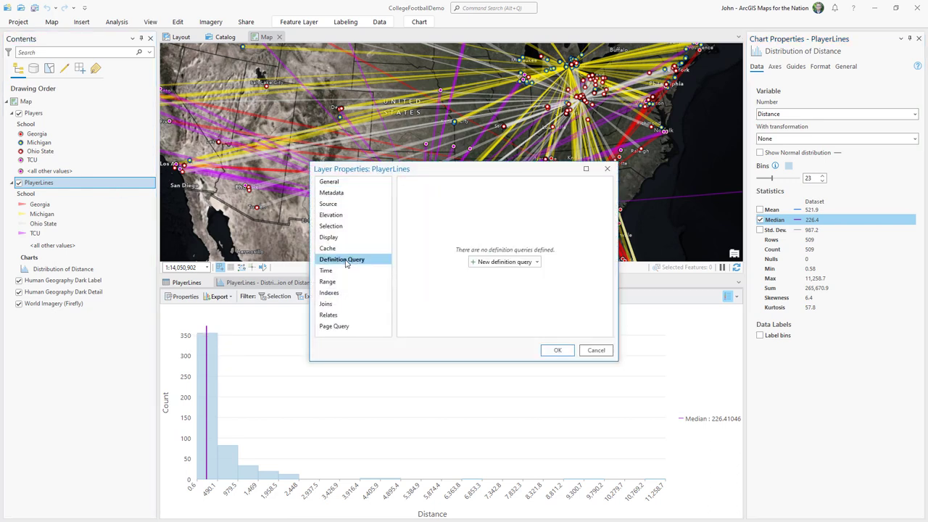
left_click(503, 261)
left_click(492, 232)
scroll(477, 434, "down", 5)
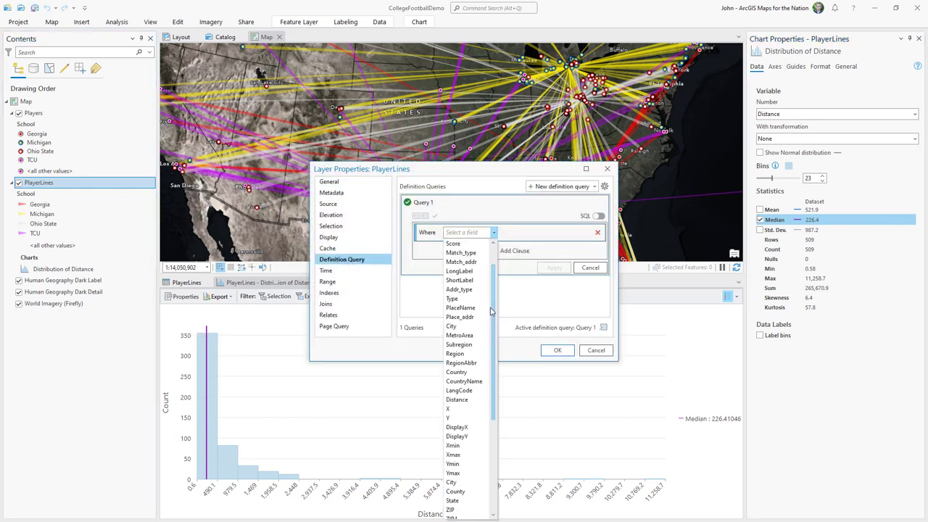
left_click(461, 473)
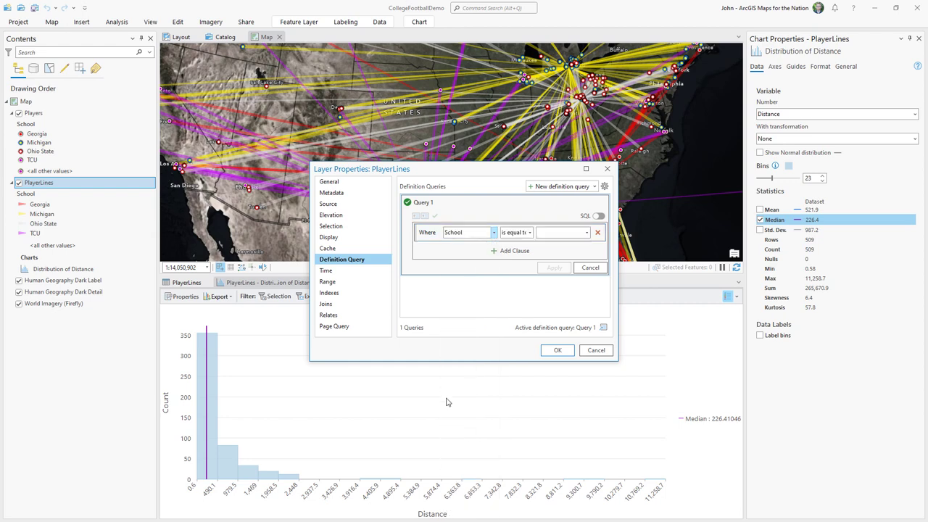
left_click(587, 232)
left_click(578, 244)
left_click(562, 268)
left_click(565, 351)
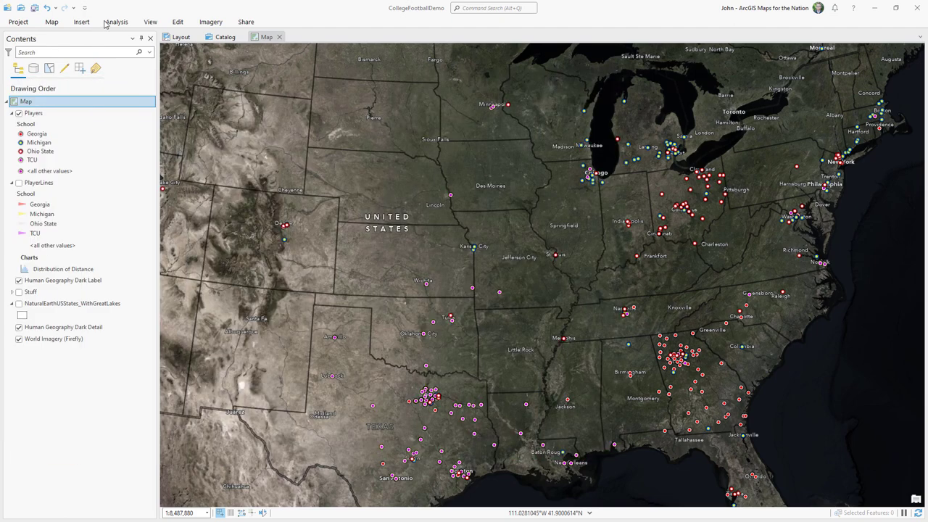
Run XY Table To Point on PlayoffSchools$ with output PlayoffSchools, X Field Long, Y Field Lat
left_click(116, 21)
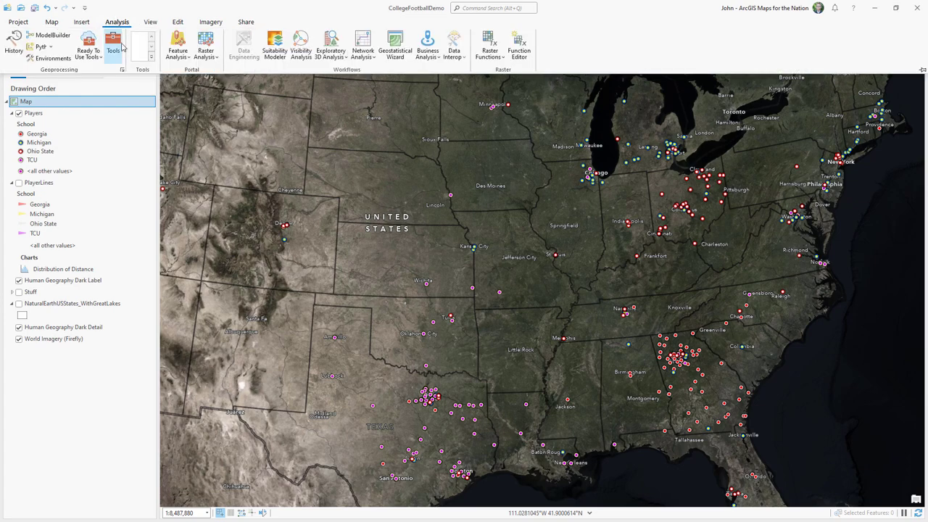
left_click(116, 48)
left_click(806, 167)
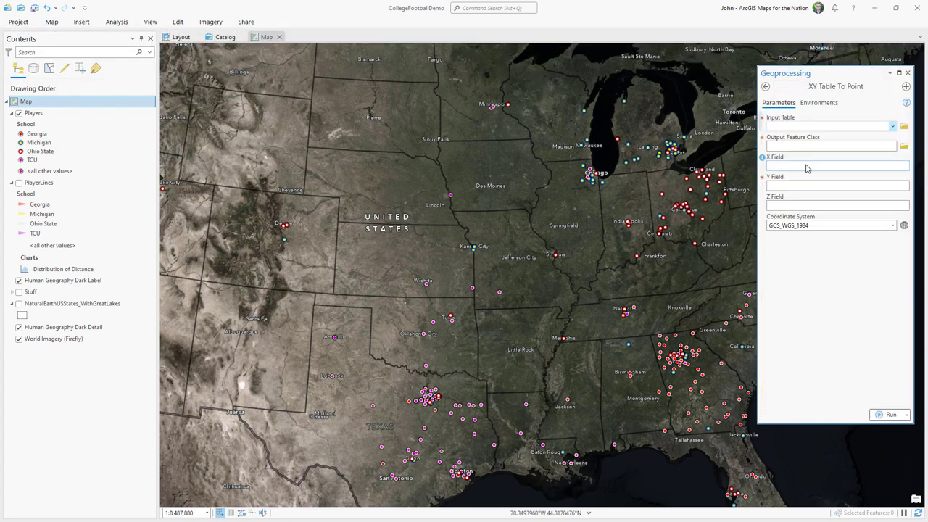
left_click(903, 126)
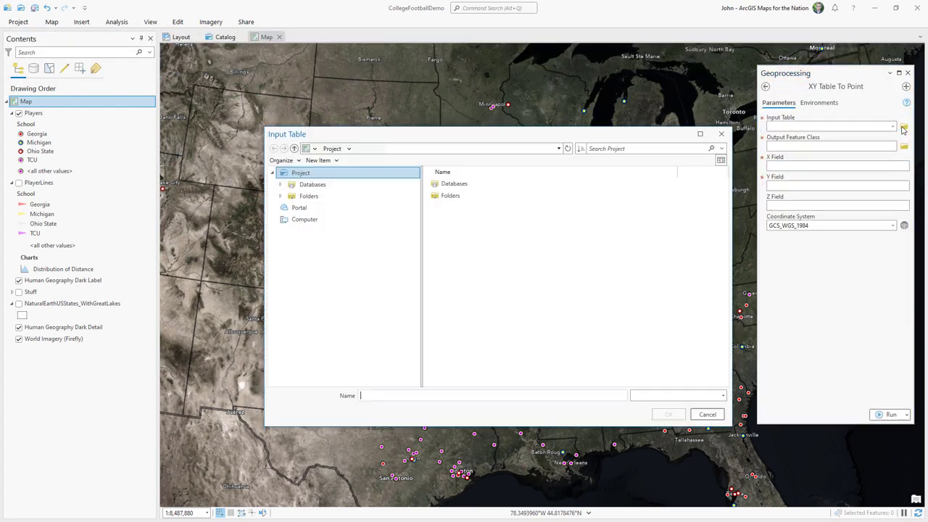
left_click(467, 190)
left_click(667, 414)
double_click(872, 145)
left_click(872, 146)
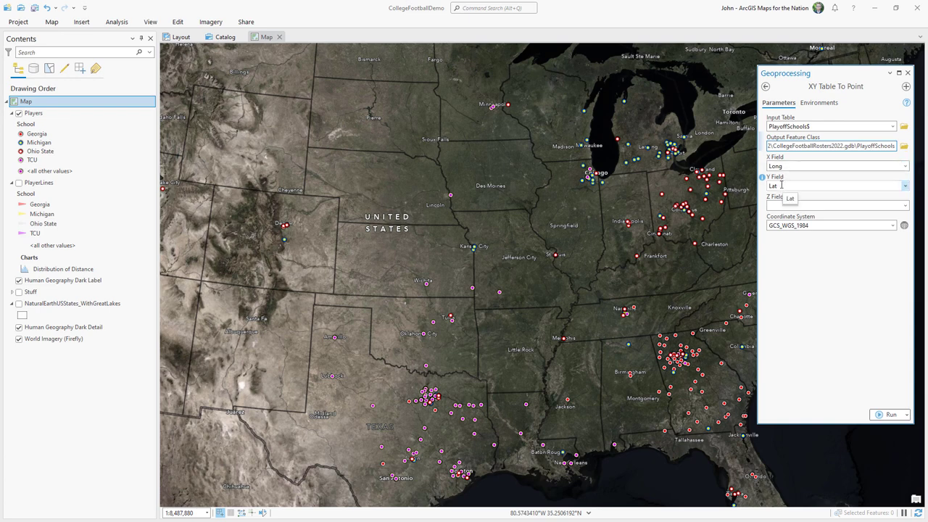
left_click(888, 414)
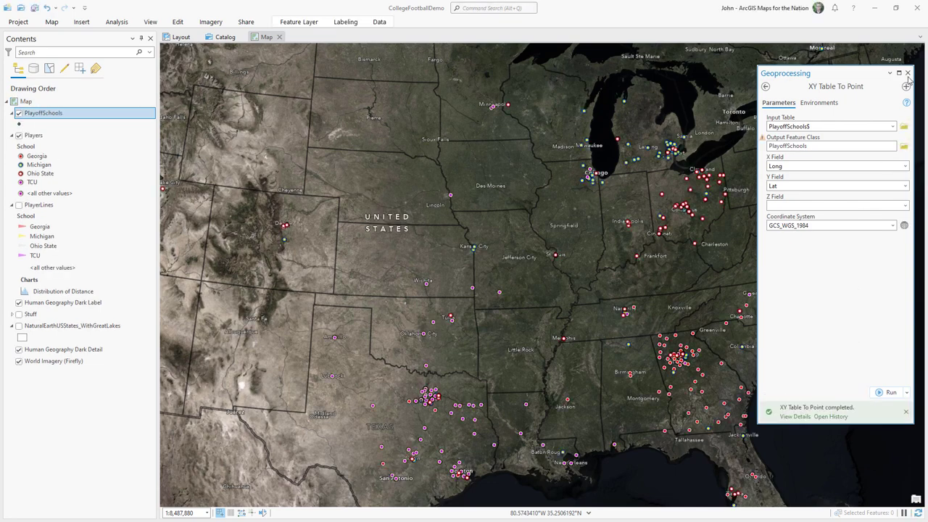
Give the PlayoffSchools point symbol a white fill and a 10 pt size
left_click(19, 124)
left_click(802, 63)
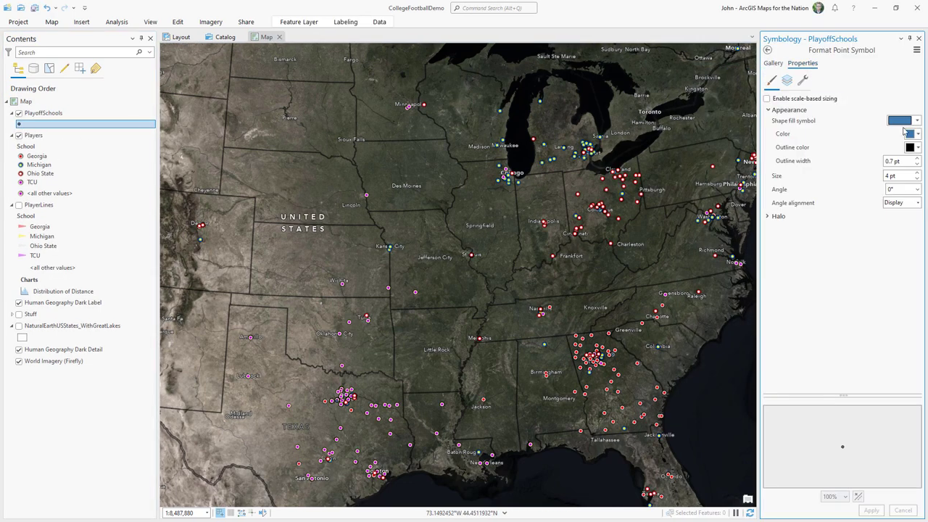
left_click(916, 134)
left_click(808, 190)
left_click(917, 173)
key("Return")
left_click(918, 39)
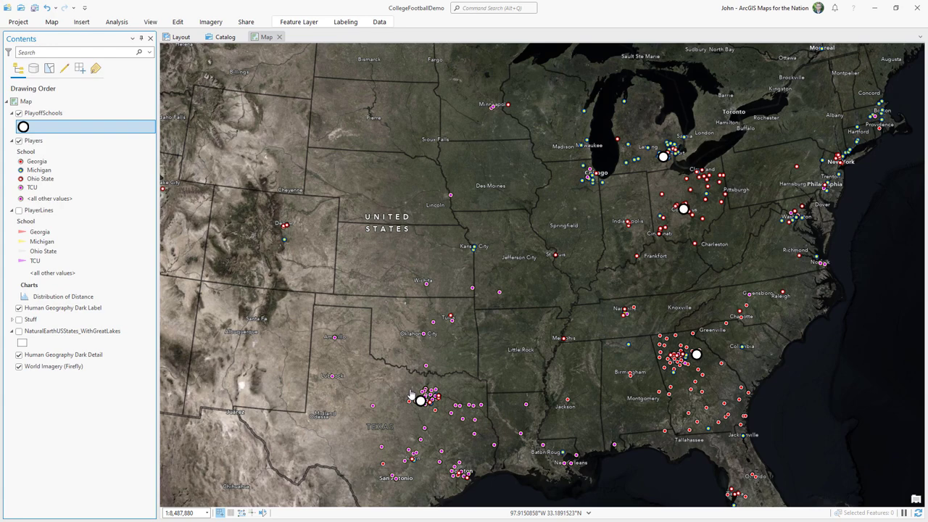
Run Make Service Area Analysis Layer, found via 'drivetime', with Driving Time and one 60-minute cutoff
left_click(116, 23)
left_click(113, 47)
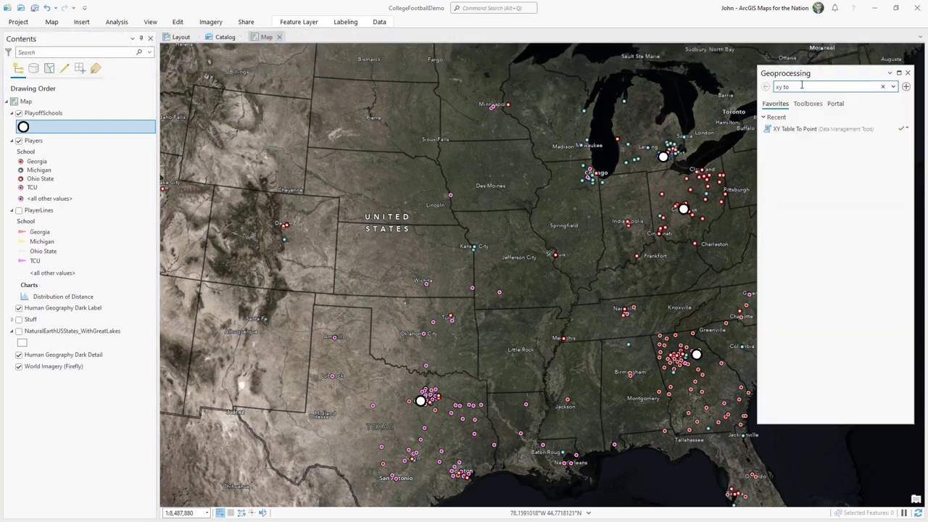
type("drivetime")
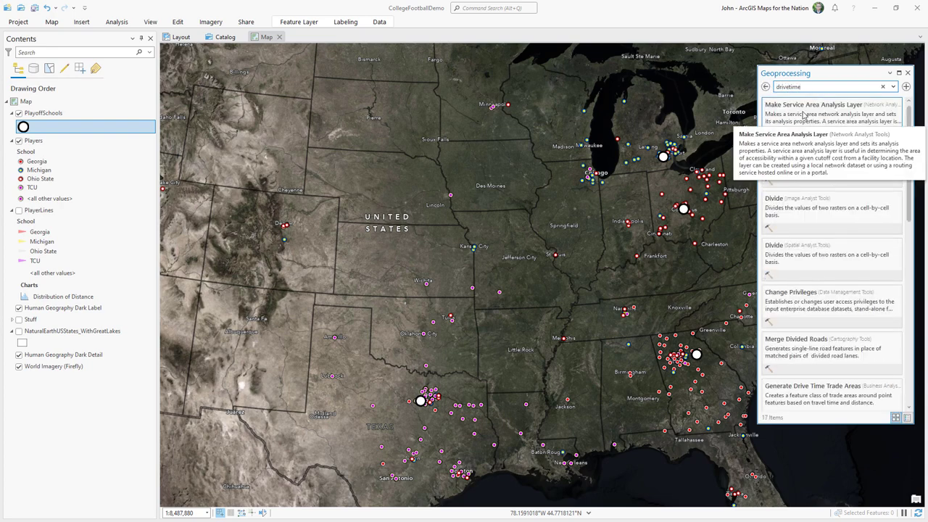
left_click(803, 114)
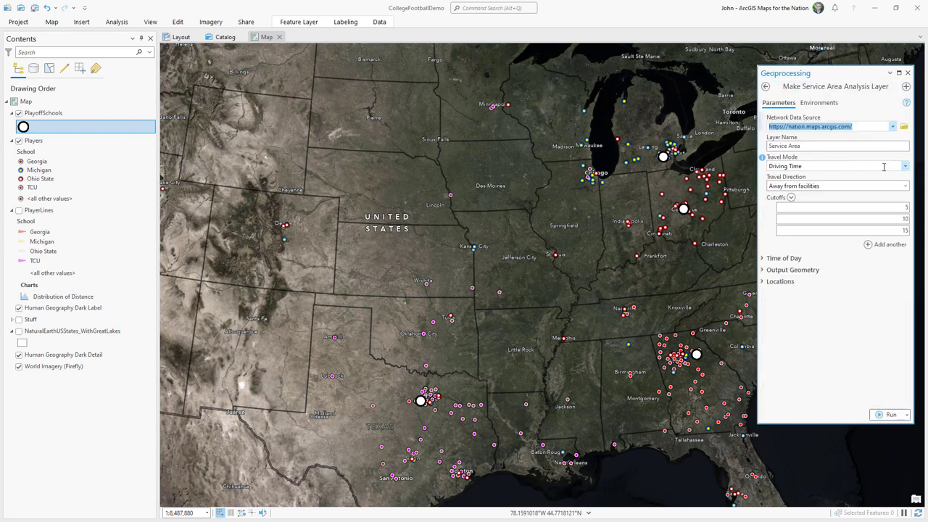
left_click(904, 167)
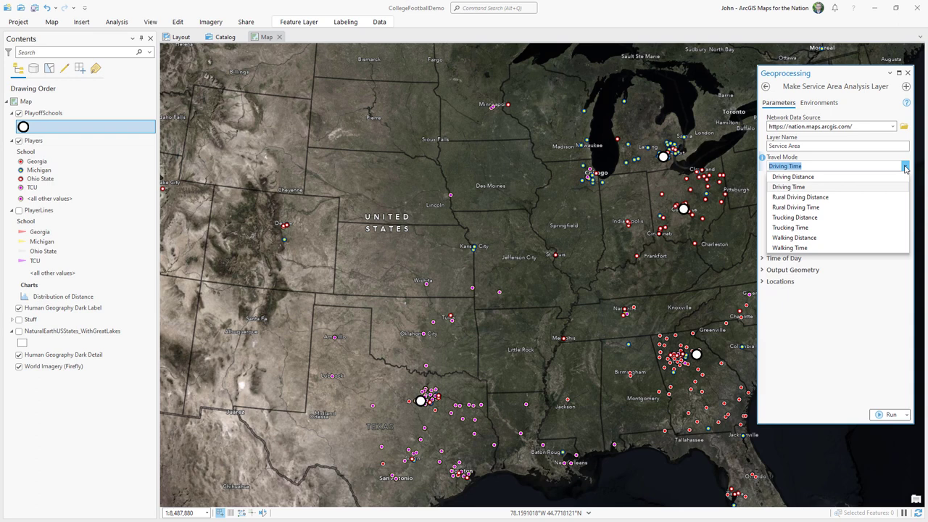
left_click(904, 167)
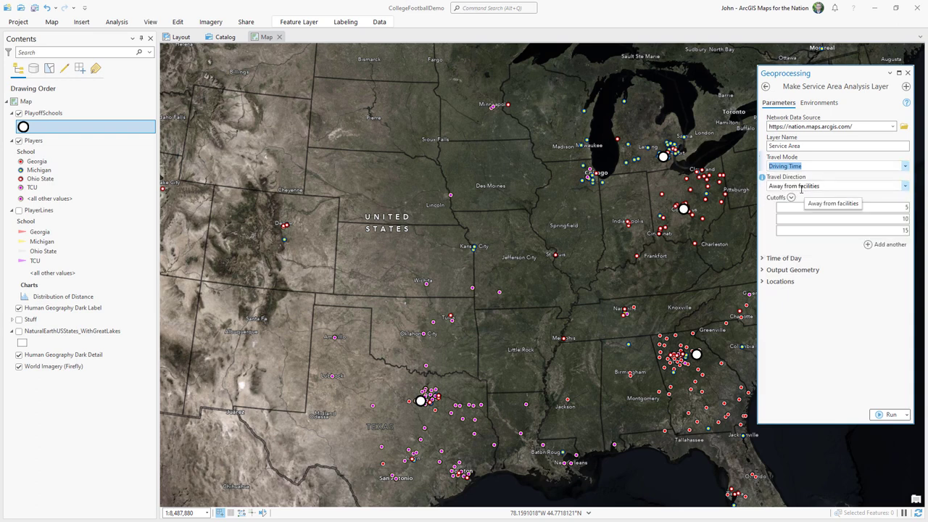
left_click(772, 218)
left_click(772, 219)
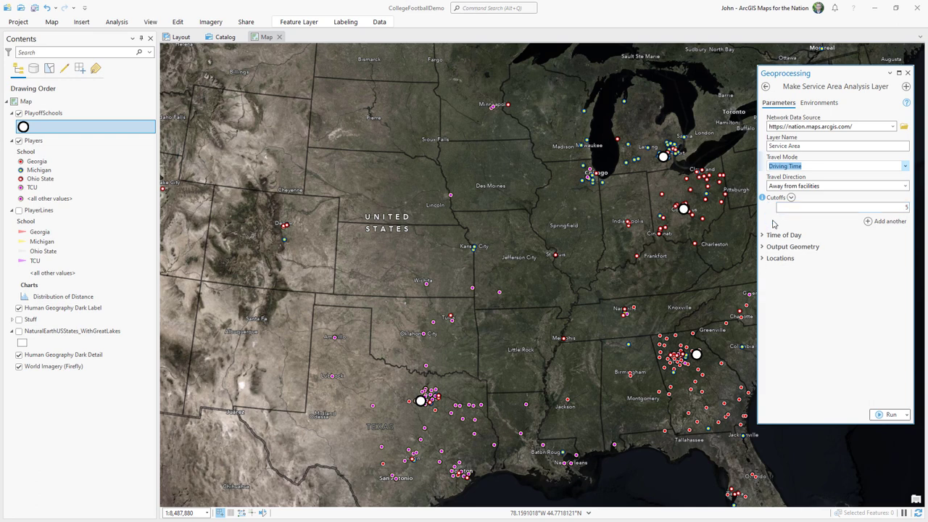
left_click(906, 208)
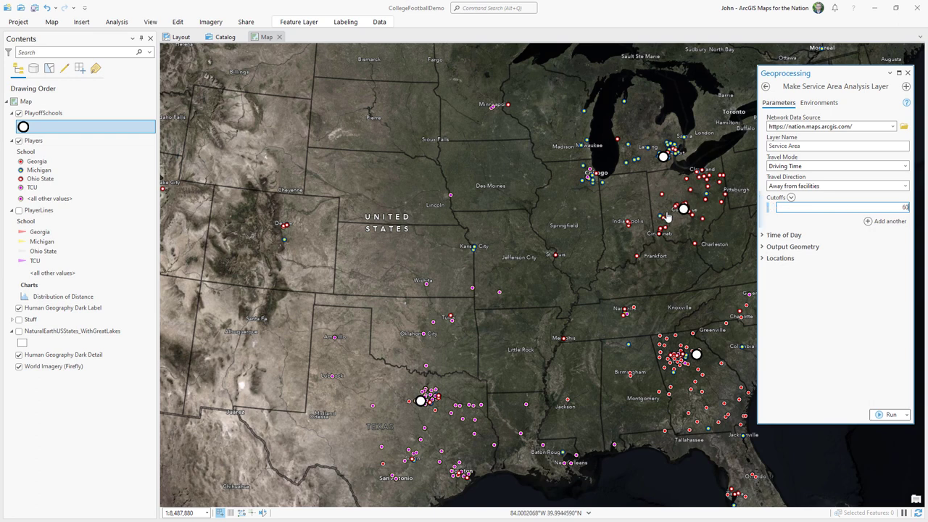
left_click(763, 236)
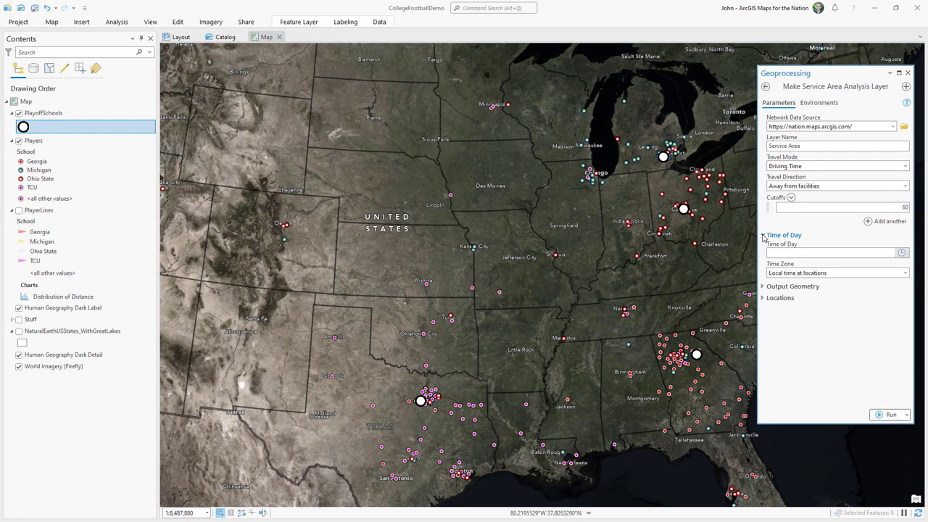
left_click(763, 236)
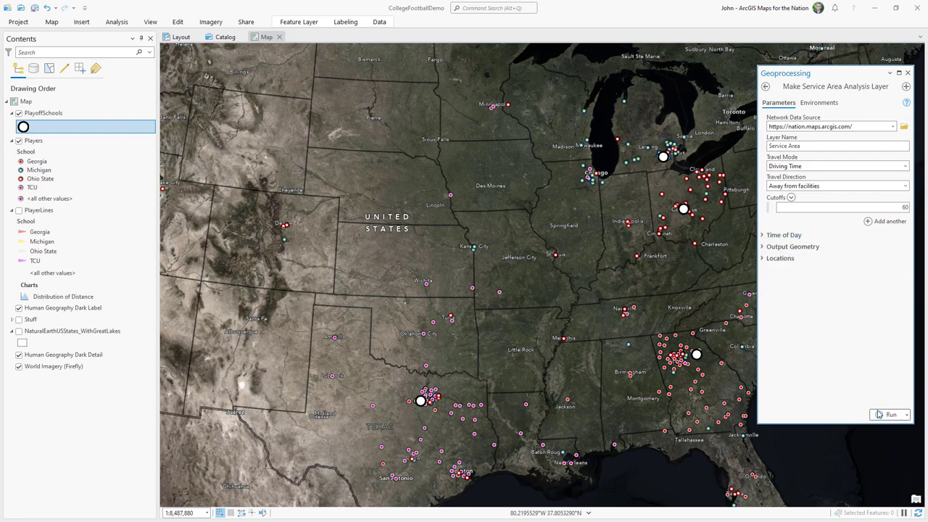
left_click(886, 414)
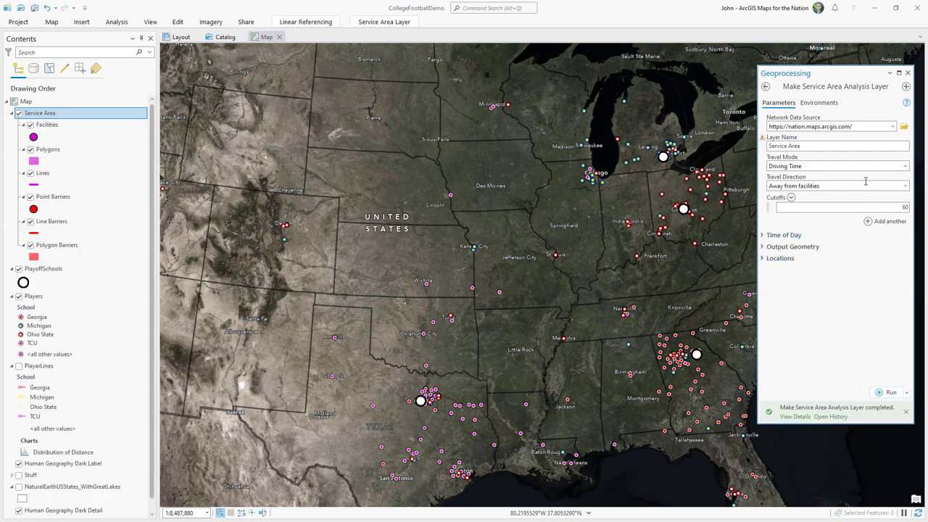
Import the PlayoffSchools points as facilities of the Service Area layer
left_click(907, 74)
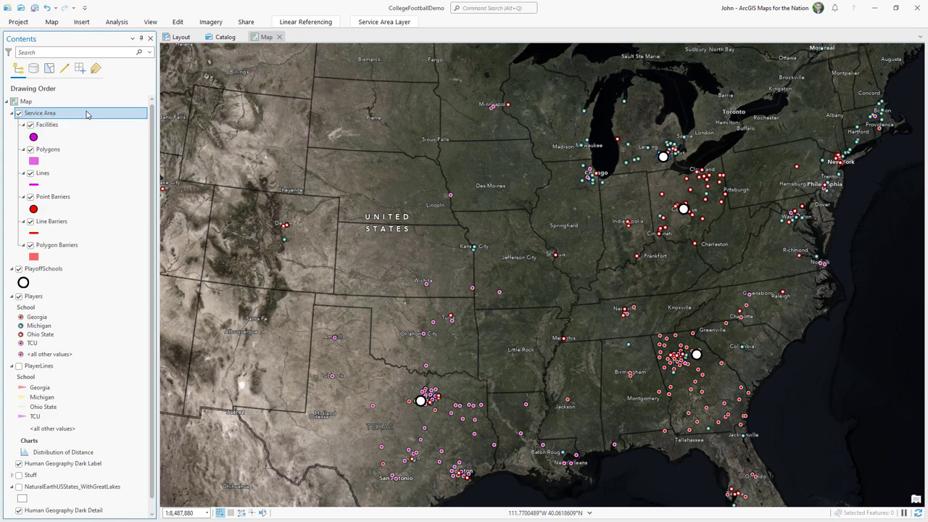
left_click(375, 24)
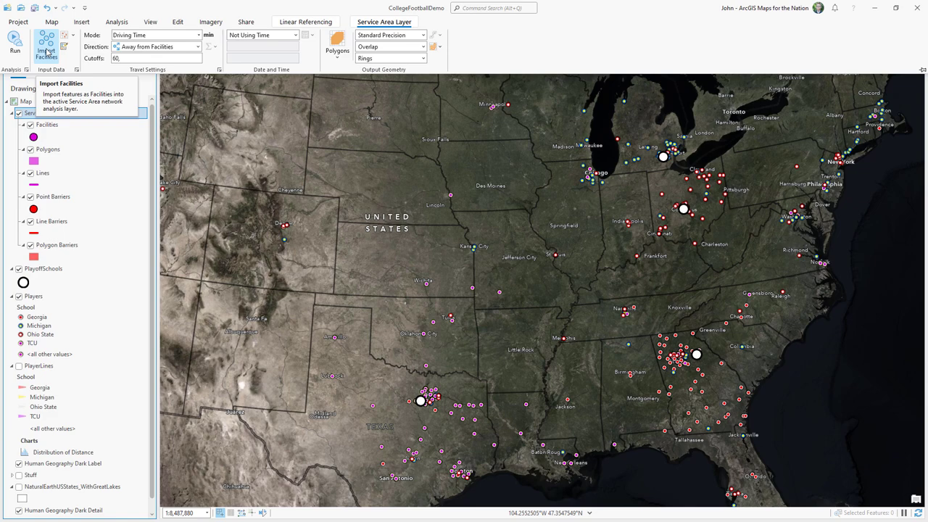
left_click(46, 52)
left_click(538, 197)
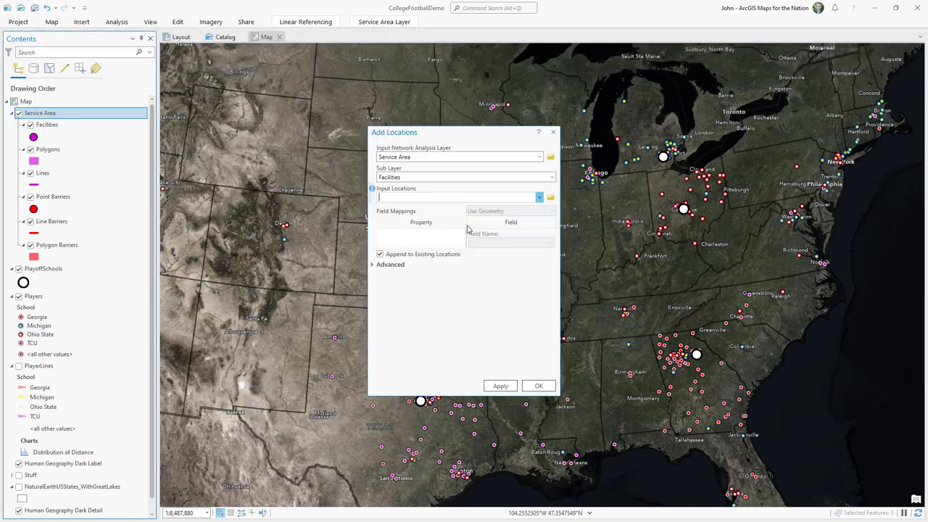
left_click(537, 385)
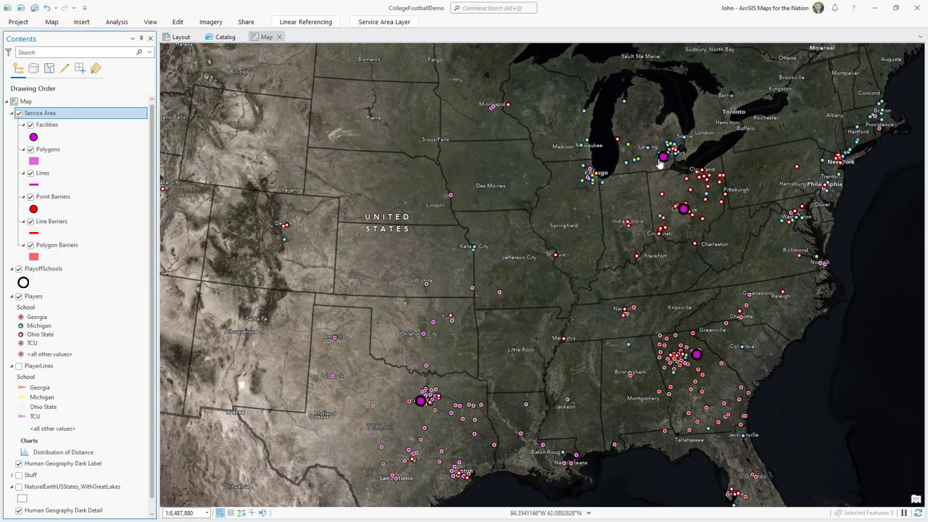
scroll(665, 159, "up", 10)
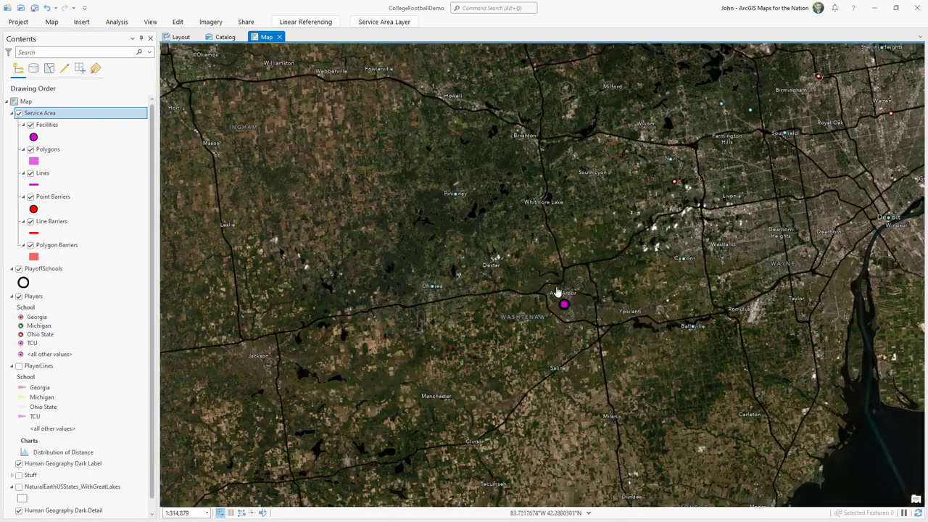
Solve the service area analysis to draw the 60-minute driving-time polygons
left_click(368, 23)
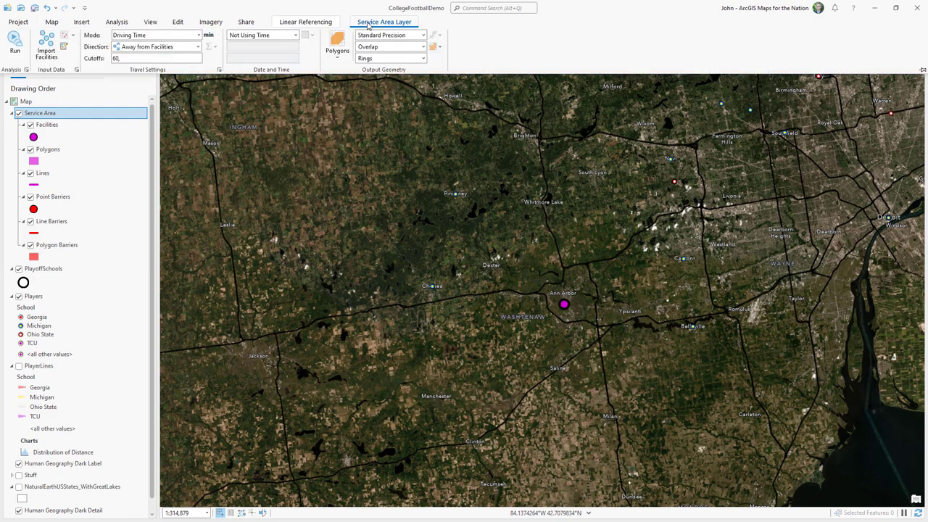
left_click(15, 44)
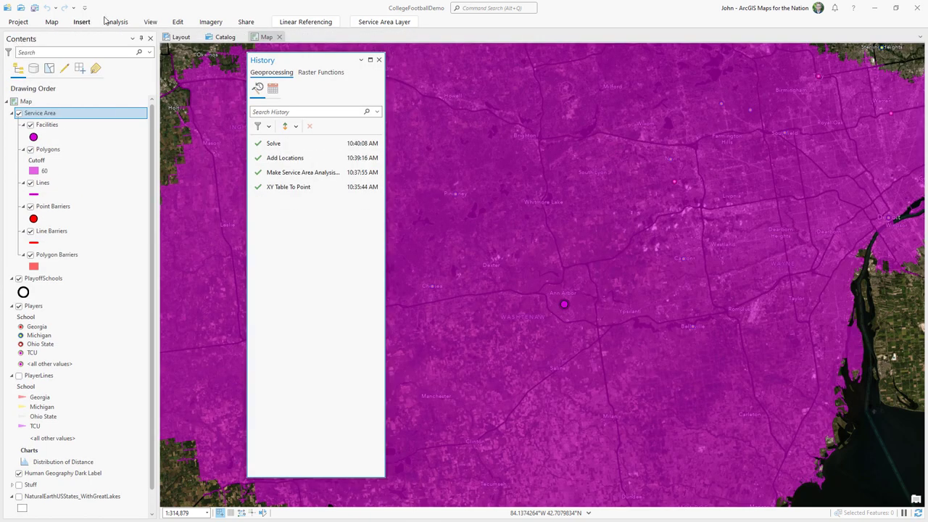
left_click(379, 60)
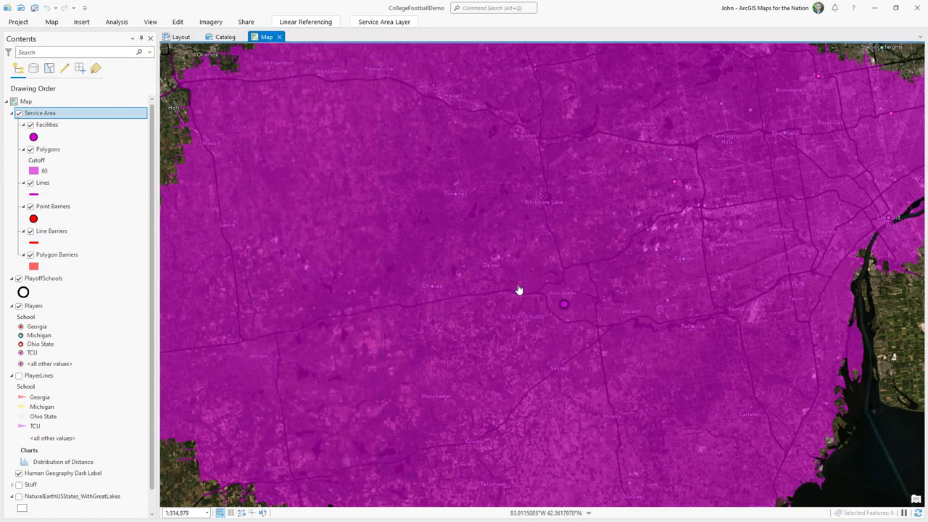
Zoom out and pan so all four service areas and the player points are visible
scroll(549, 295, "down", 1)
scroll(549, 295, "down", 4)
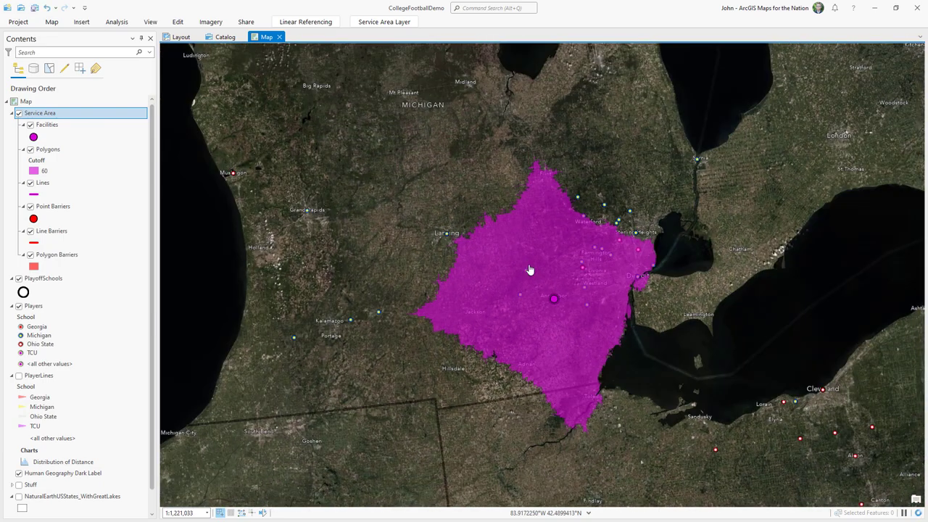
scroll(545, 298, "down", 5)
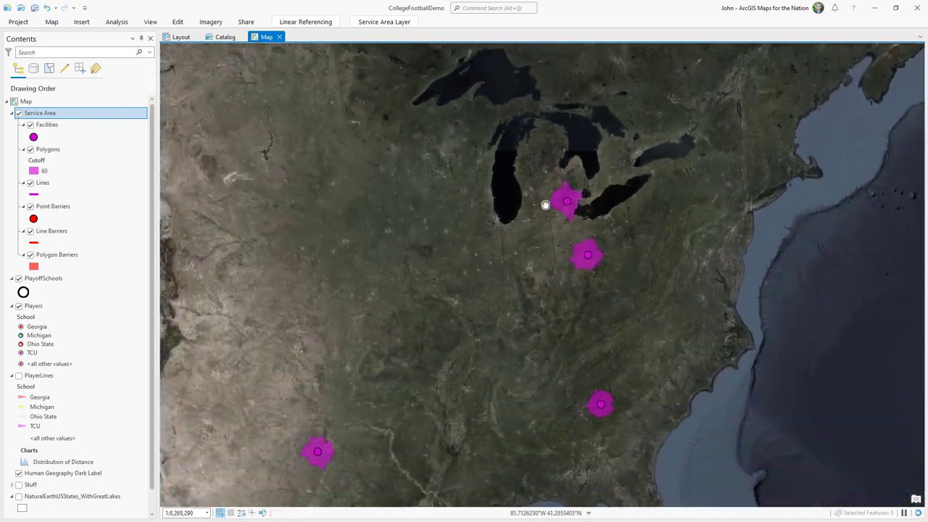
left_click_drag(545, 203, 563, 182)
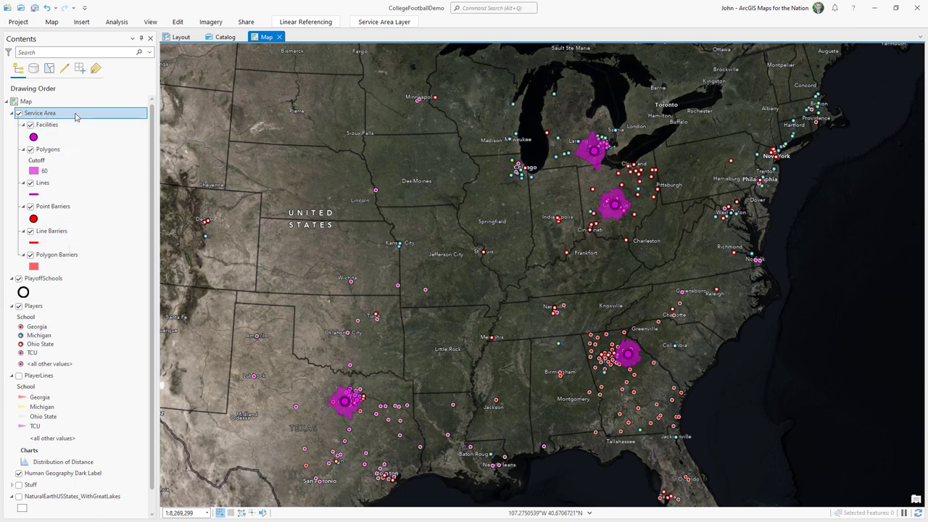
Export the drive-time polygons to a new PlayoffSchool1Hour feature layer
right_click(68, 151)
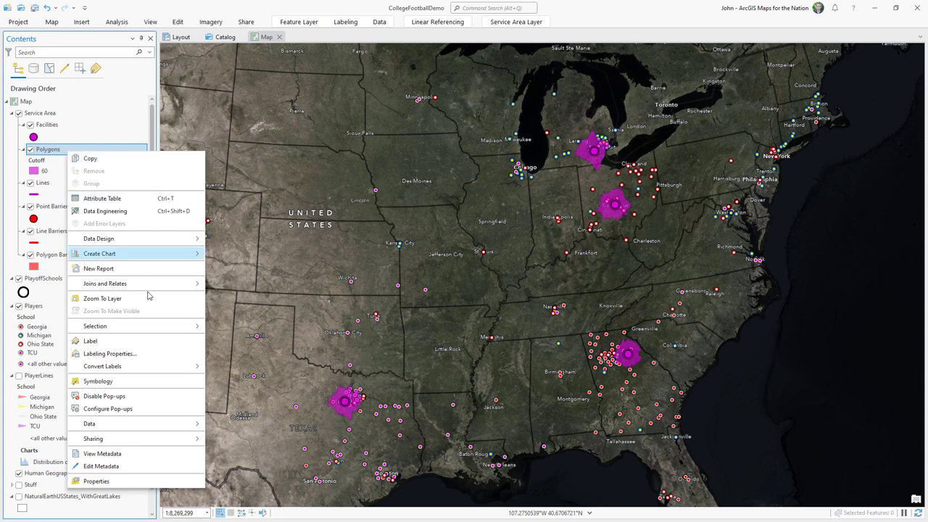
mouse_move(142, 424)
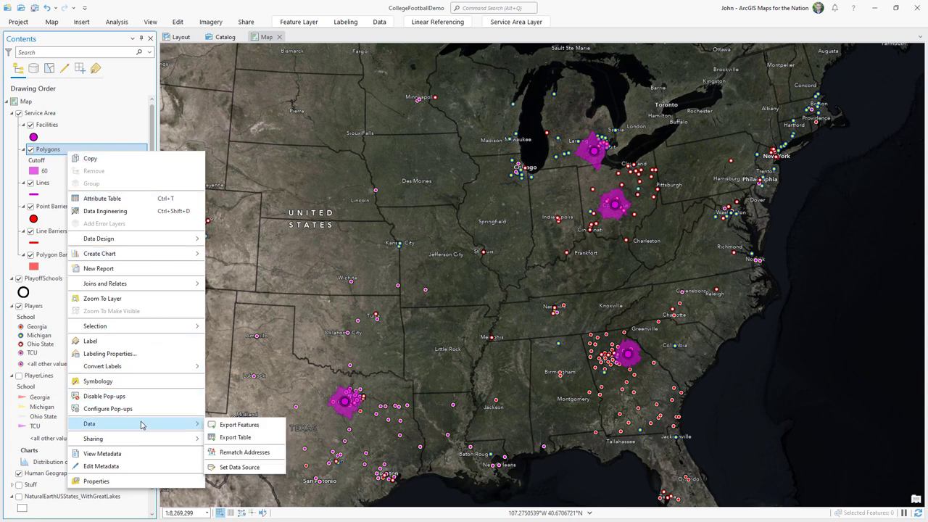
left_click(243, 426)
left_click(535, 385)
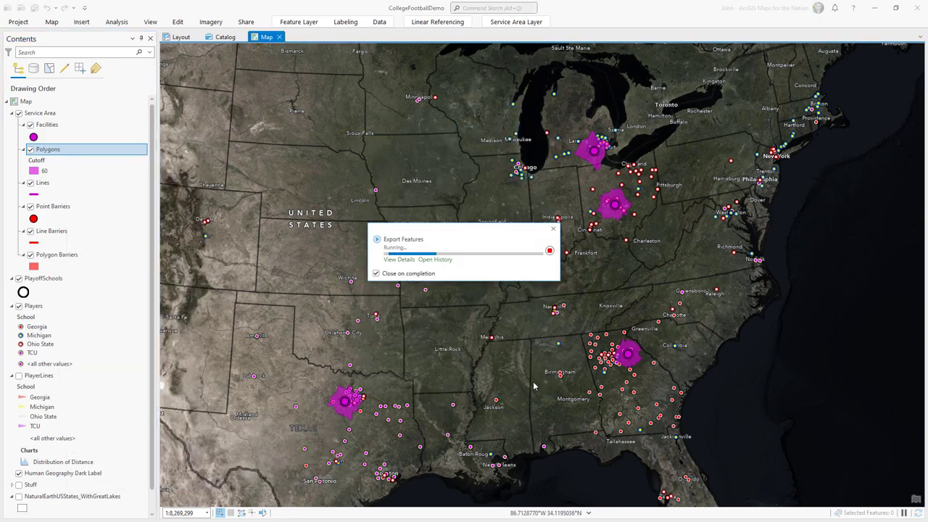
Remove the Service Area group layer and hide the PlayoffSchools circles
left_click(69, 115)
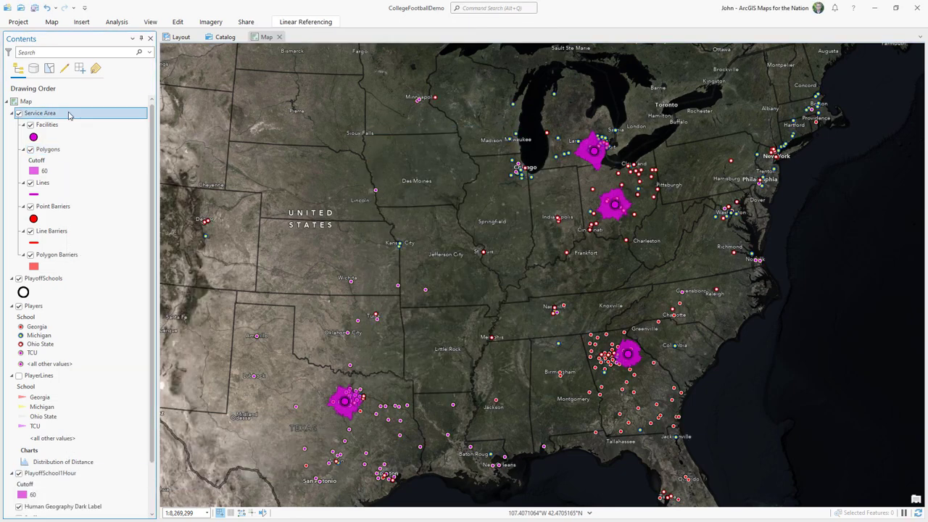
right_click(69, 115)
left_click(76, 130)
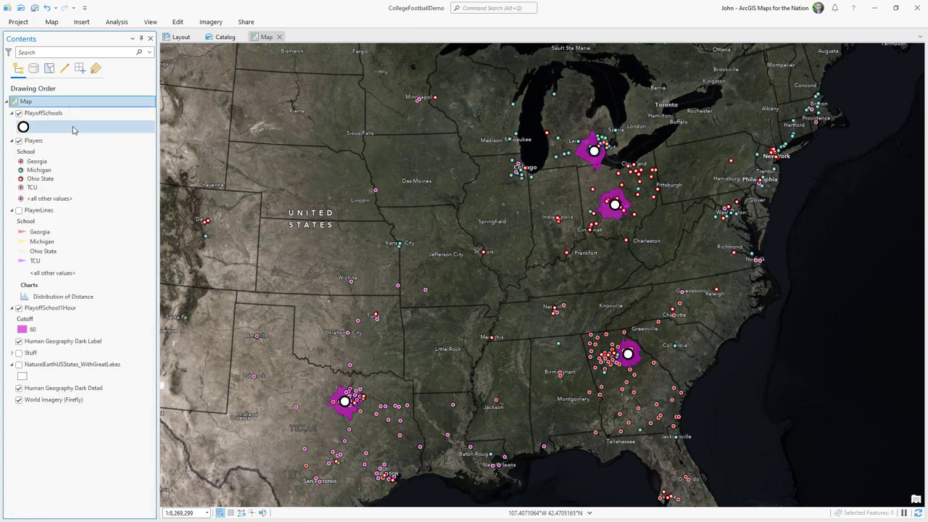
left_click(19, 113)
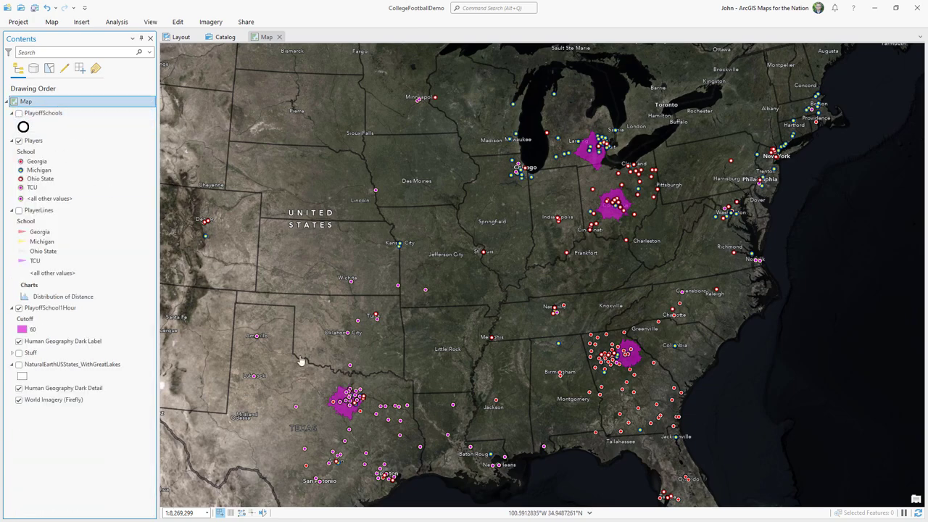
scroll(353, 407, "up", 3)
scroll(384, 443, "up", 5)
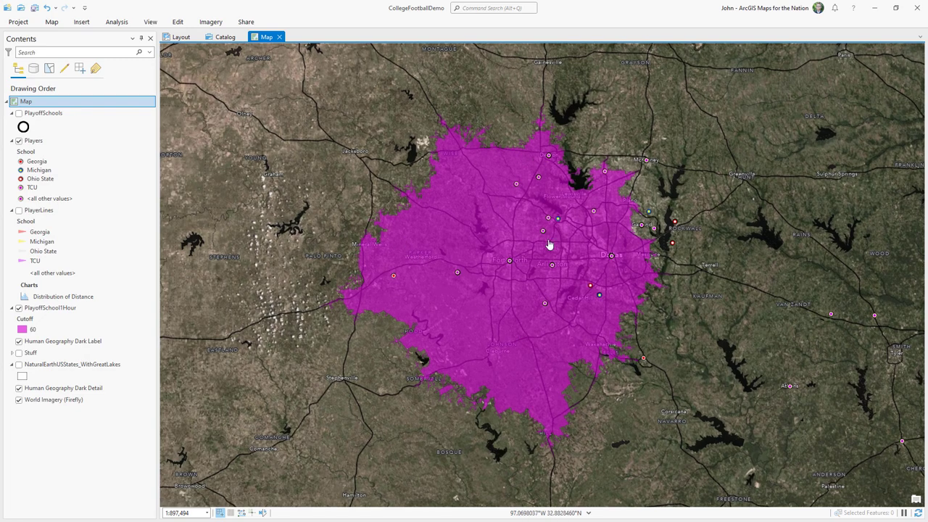
Give the 60-minute polygons a transparent fill colour and apply it
left_click(23, 330)
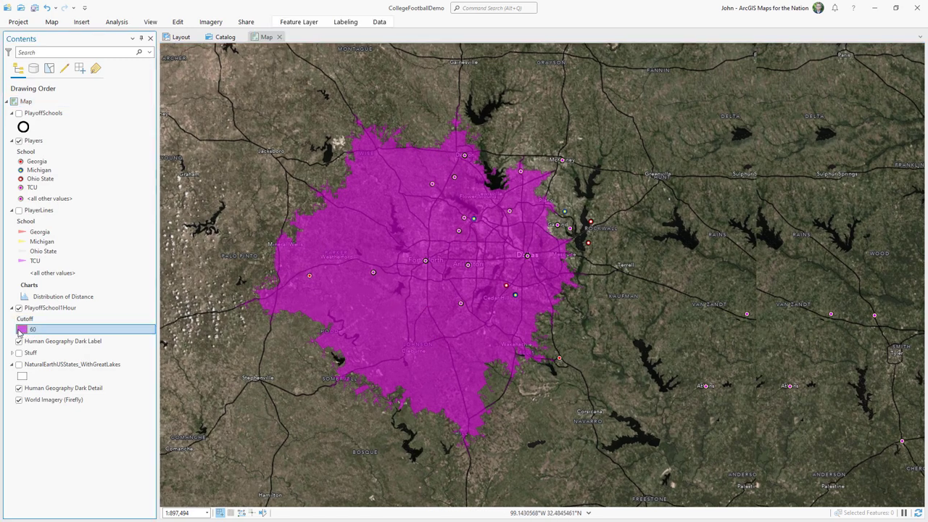
left_click(912, 122)
left_click(809, 289)
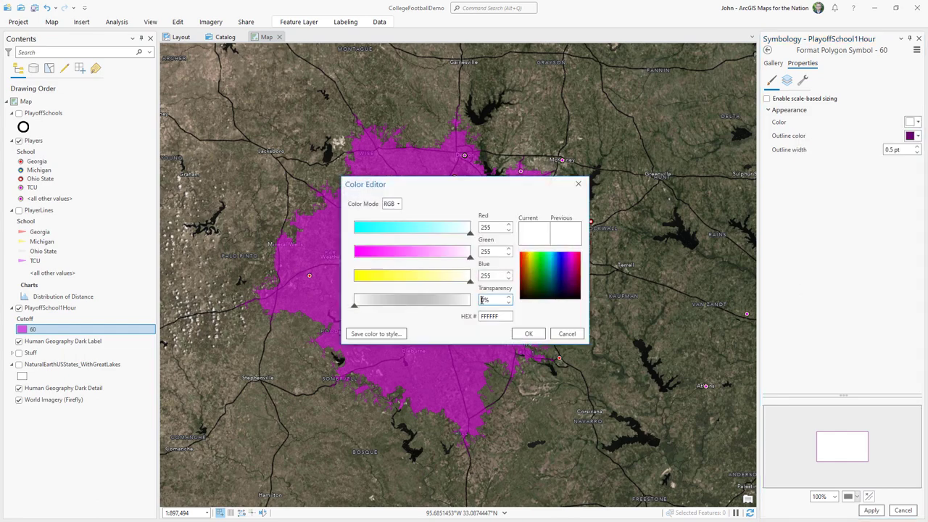
left_click(528, 334)
left_click(871, 510)
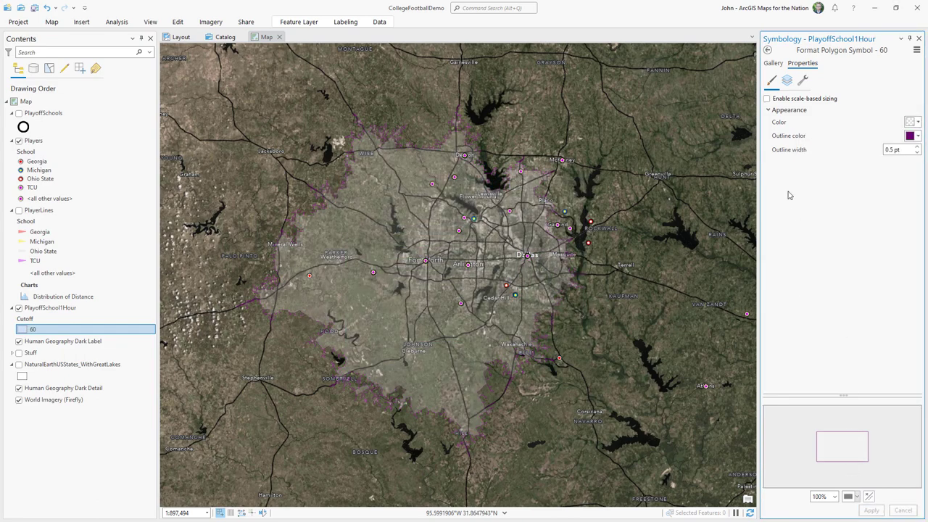
left_click(786, 80)
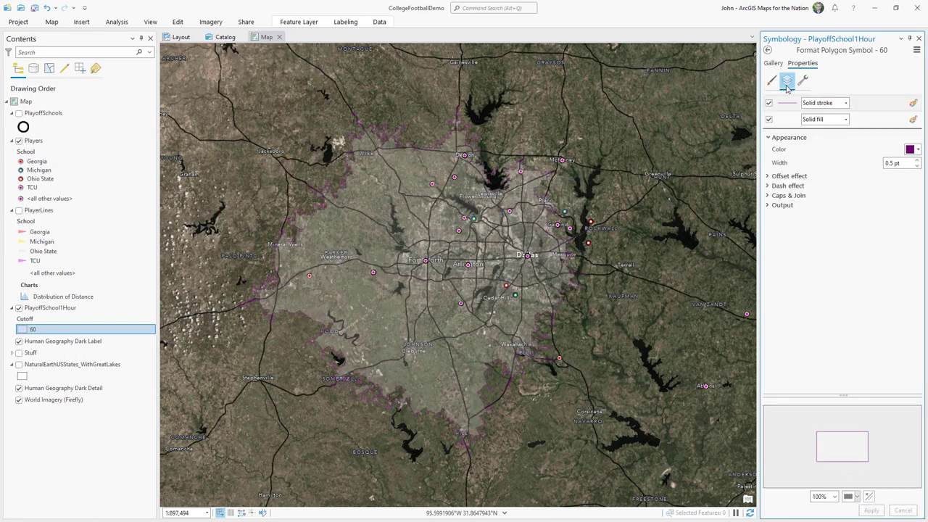
Make the polygon outline an 8 pt gradient stroke from transparent to black
left_click(845, 103)
left_click(830, 134)
left_click(917, 172)
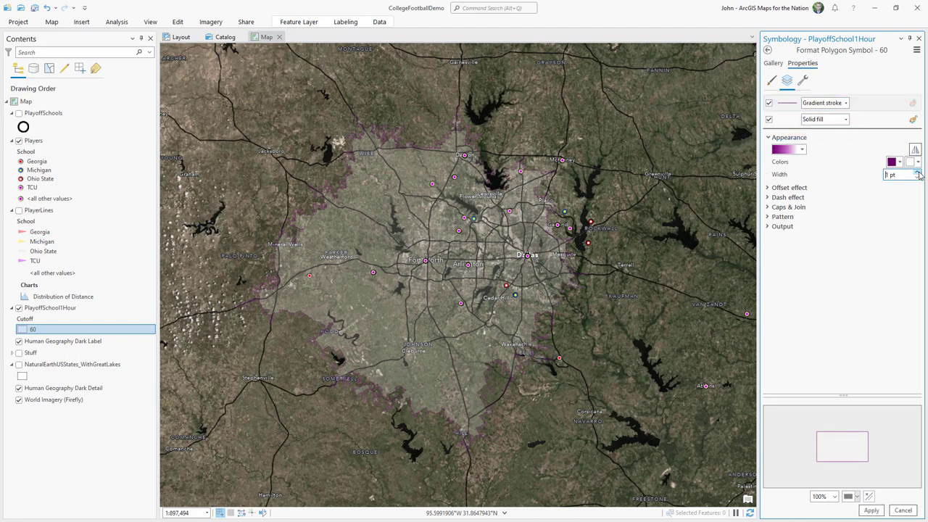
left_click(916, 172)
left_click(917, 162)
left_click(810, 301)
left_click(893, 162)
left_click(810, 304)
left_click(897, 162)
left_click(826, 327)
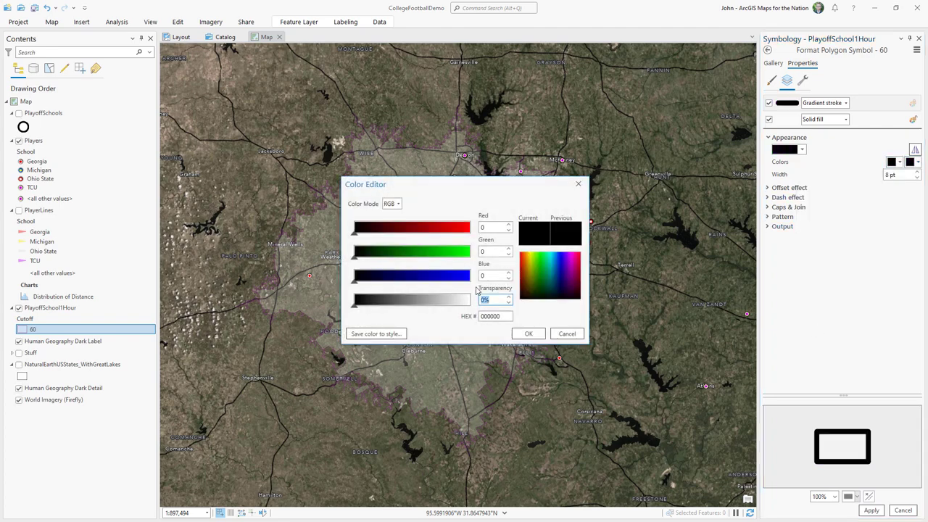
left_click(519, 330)
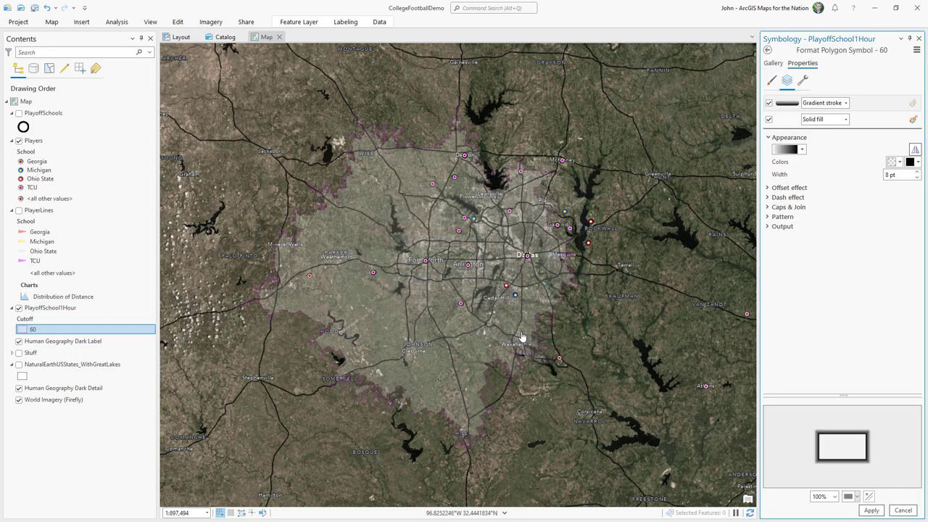
left_click(871, 511)
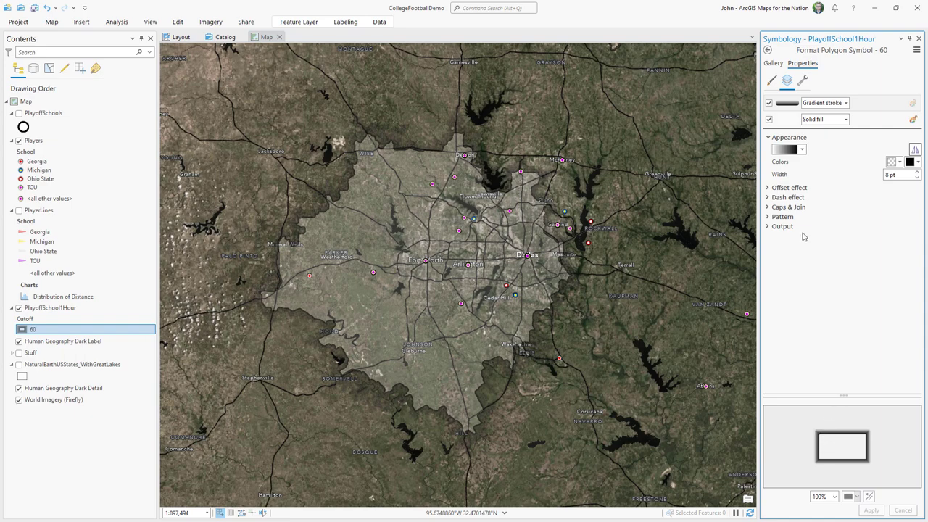
Offset the stroke by 4 pt and set the layer transparency to 0%
left_click(775, 188)
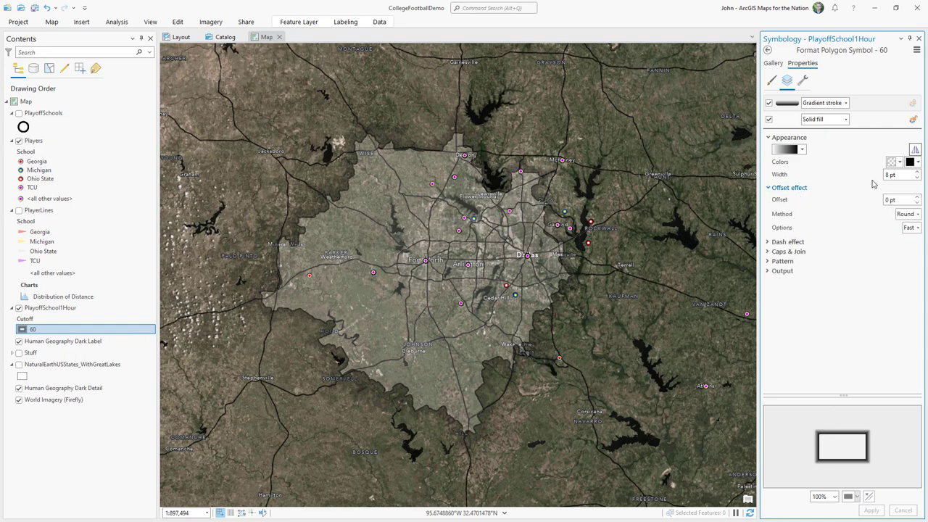
left_click(916, 197)
left_click(916, 197)
left_click(916, 197)
left_click(916, 197)
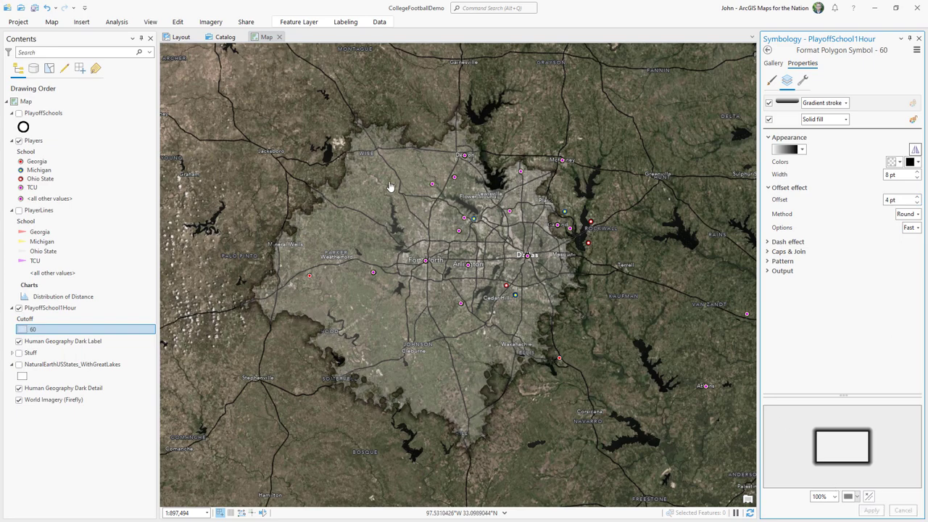
left_click(300, 23)
left_click(206, 34)
left_click_drag(183, 48, 165, 48)
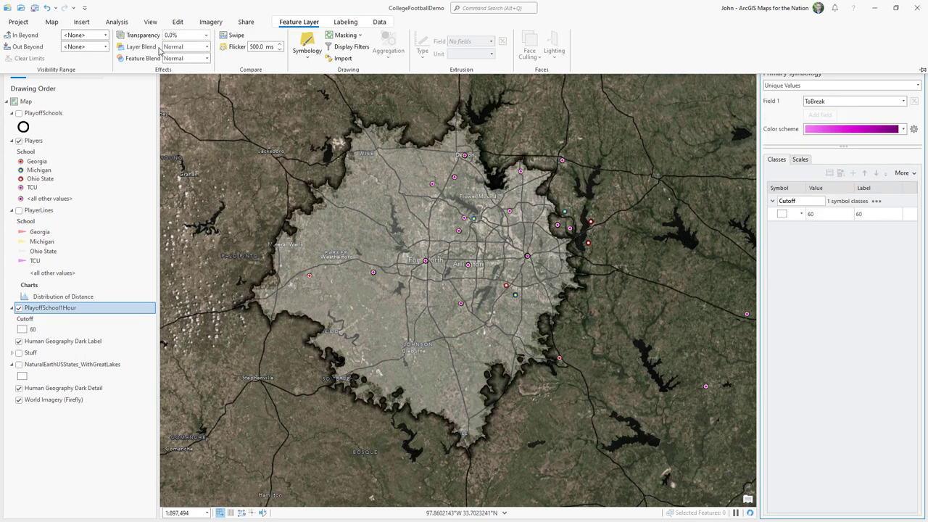
left_click(207, 47)
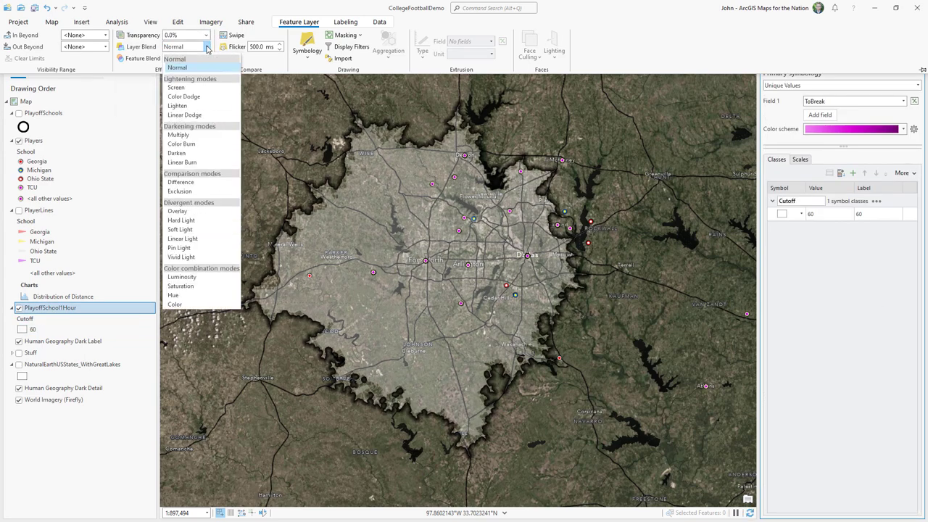
Blend the PlayoffSchool1Hour polygons with Overlay and open their attribute table
left_click(184, 211)
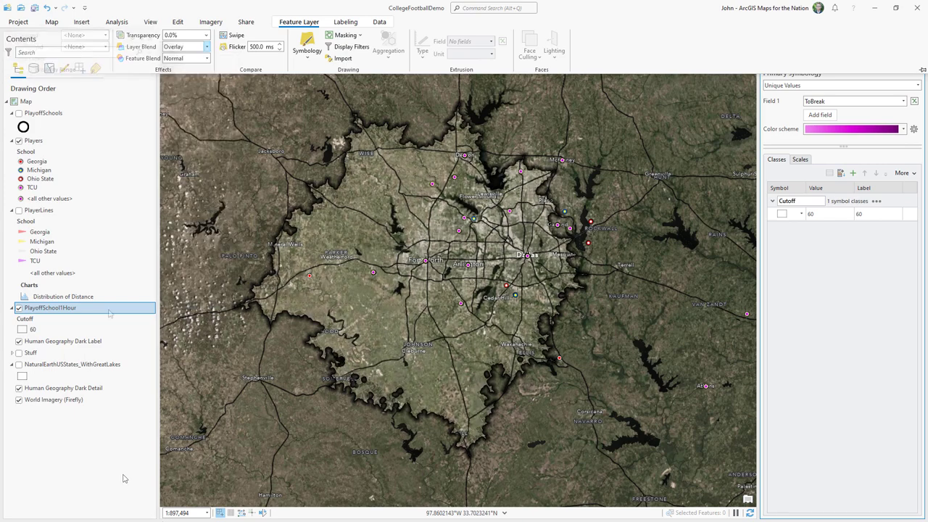
right_click(109, 314)
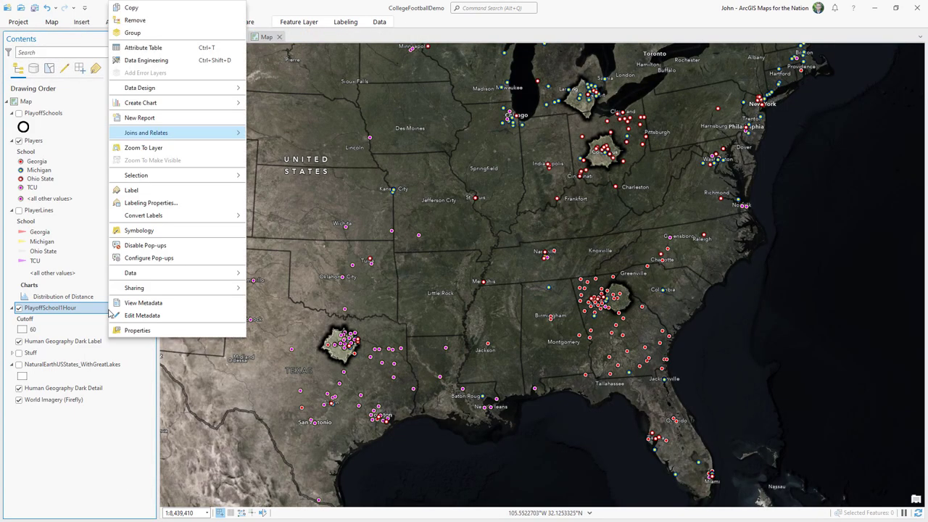
left_click(130, 48)
left_click_drag(292, 272, 291, 406)
Rename the four polygons Georgia, Michigan, TCU and Ohio State, then clear selection and close the table
left_click(288, 450)
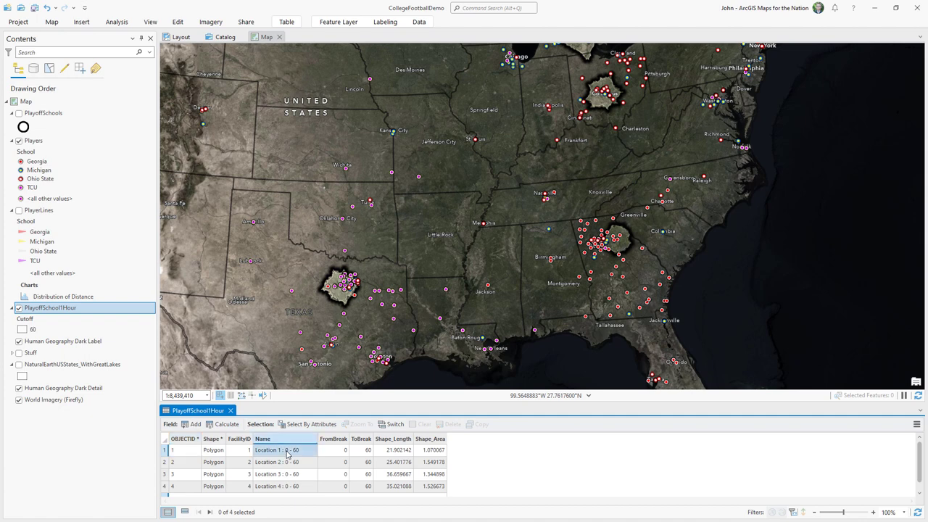
type("Georgia")
double_click(276, 464)
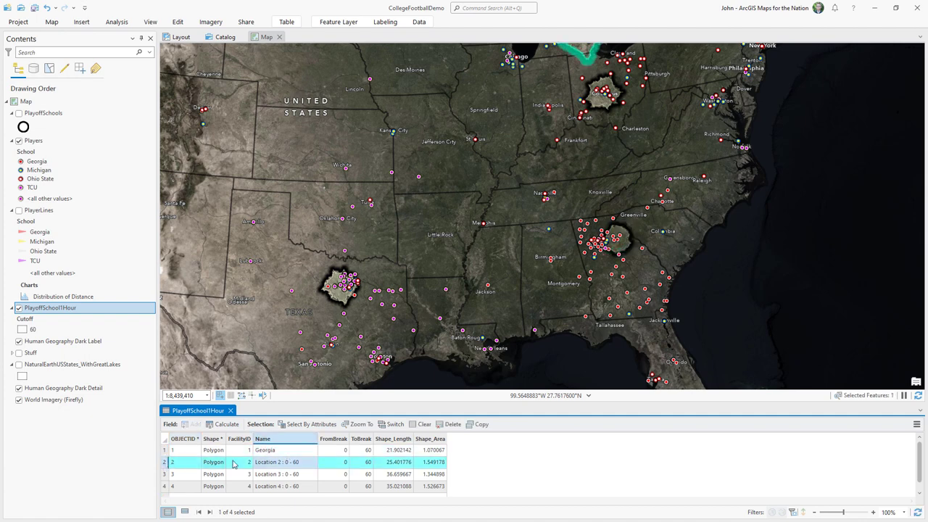
type("Michigan")
double_click(277, 475)
type("TCU")
double_click(270, 487)
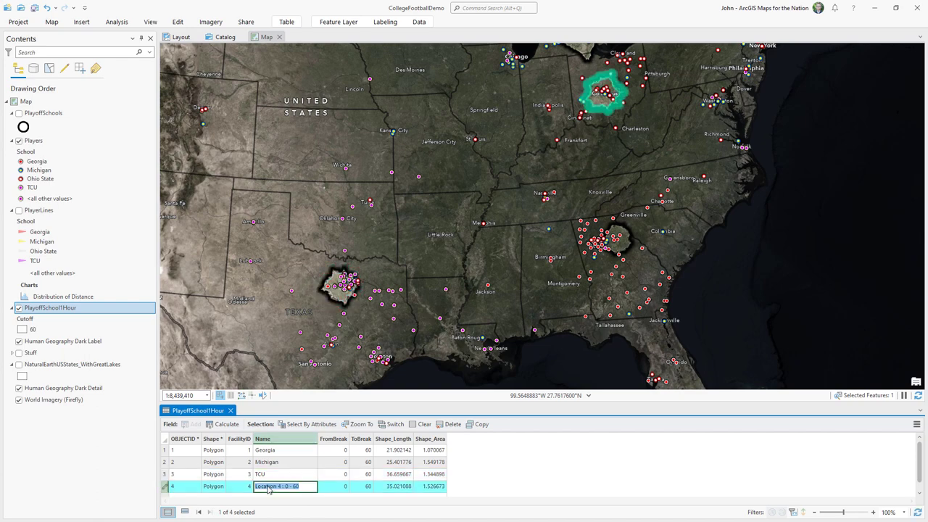
type("Ohio State")
key("Return")
left_click(422, 424)
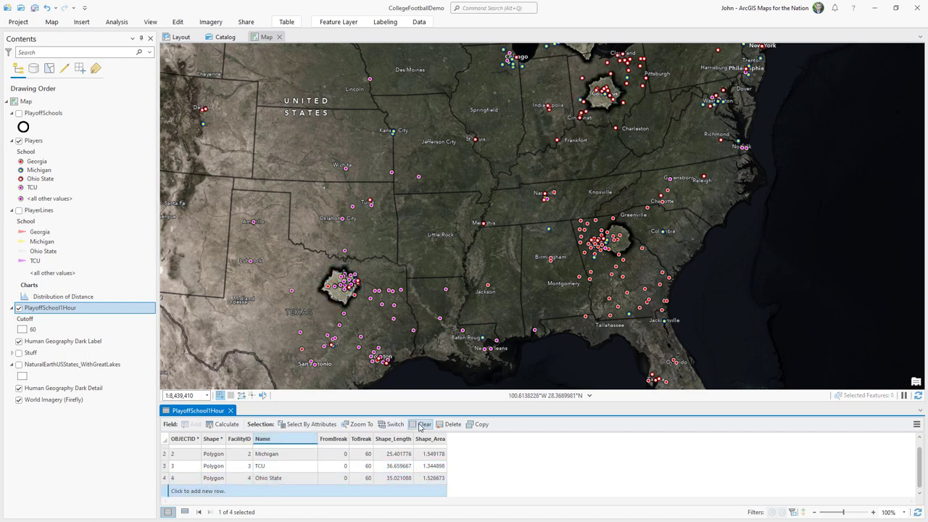
left_click(230, 410)
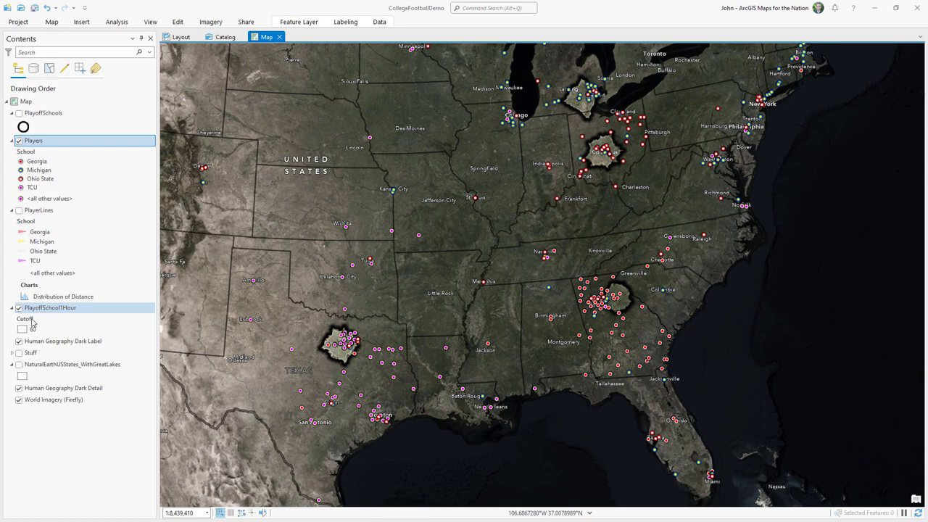
Start an Add Spatial Join on Players with PlayoffSchool1Hour as the join features
right_click(120, 148)
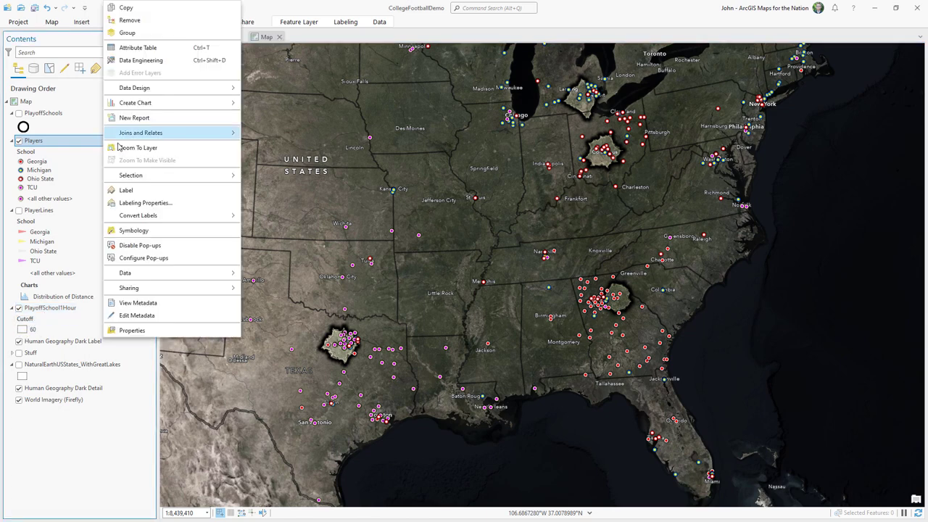
mouse_move(140, 139)
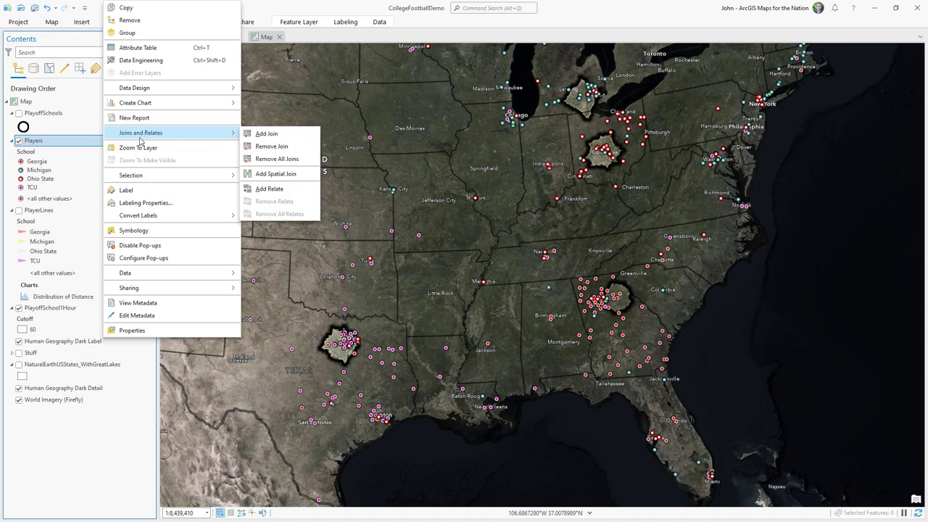
left_click(271, 174)
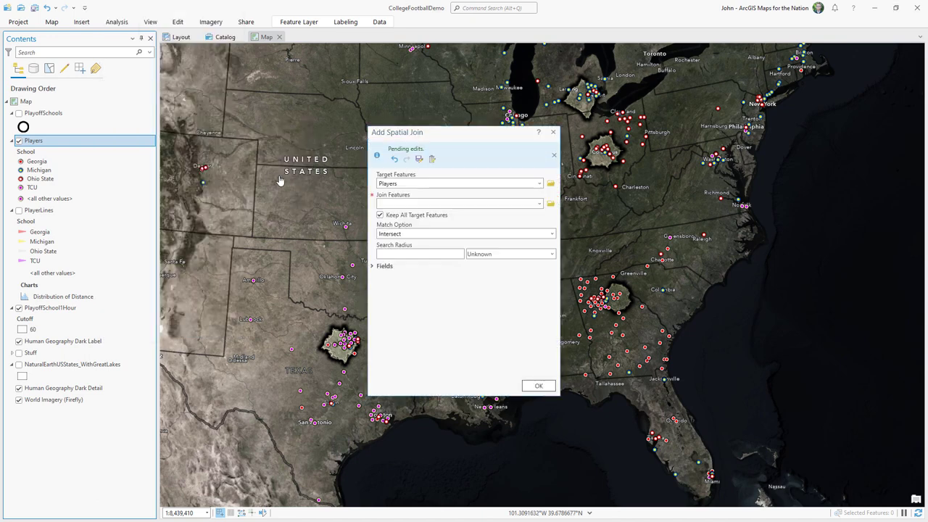
left_click(539, 205)
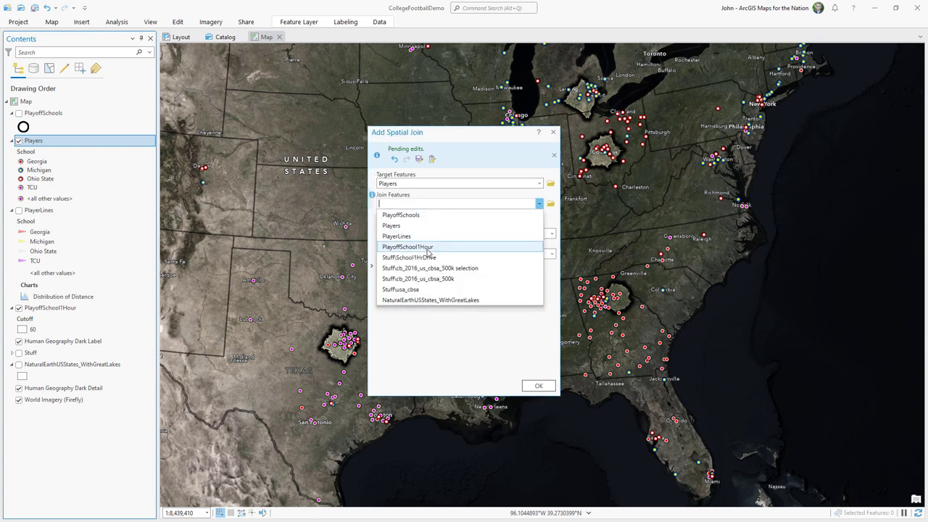
left_click(427, 253)
left_click(382, 266)
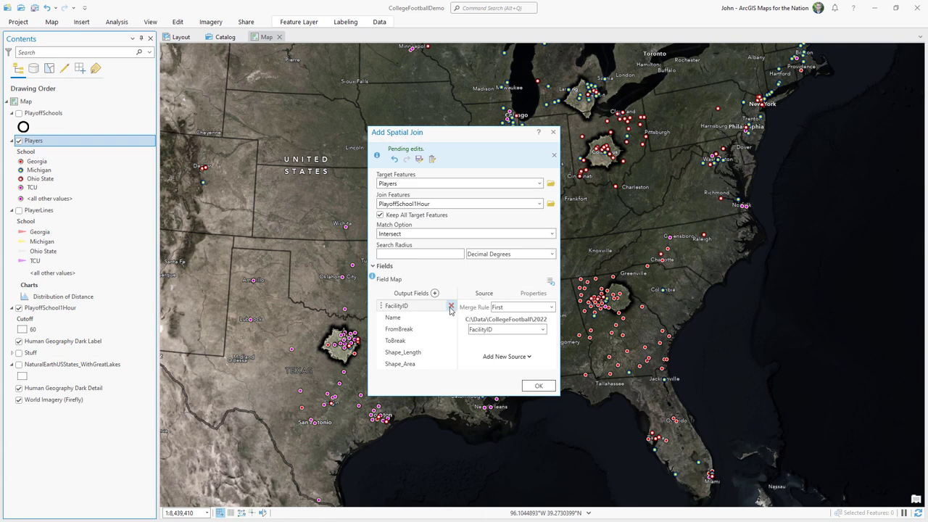
Remove FacilityID, FromBreak, ToBreak and shape fields, keeping only Name, save edits, and run the join
left_click(450, 306)
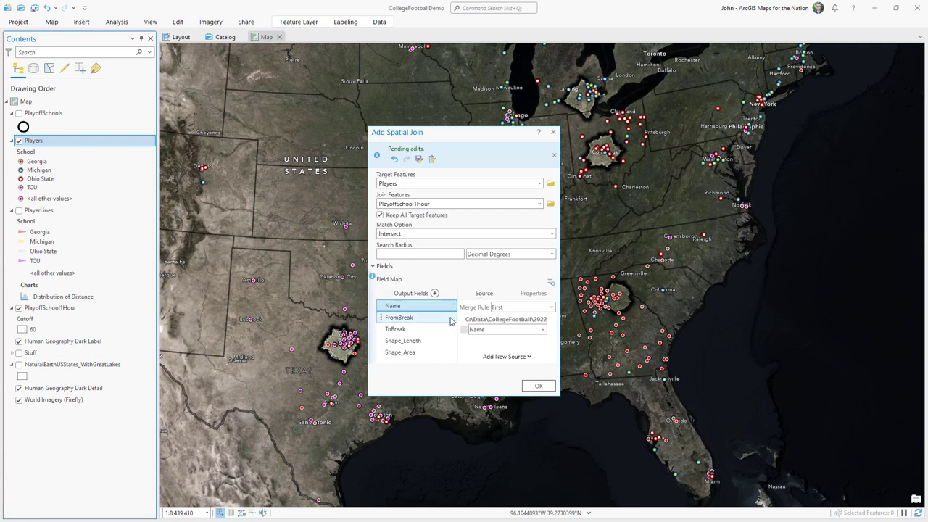
left_click(451, 317)
left_click(451, 317)
left_click(451, 318)
left_click(451, 317)
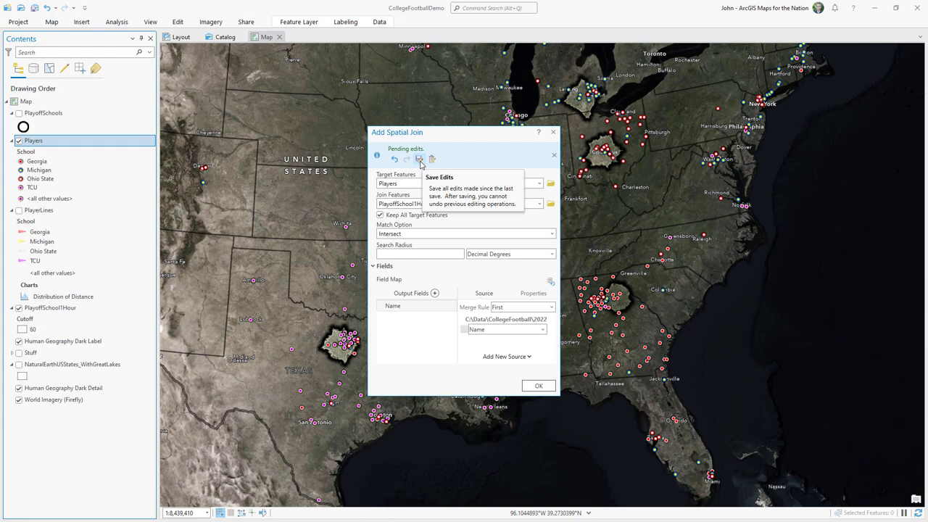
left_click(419, 160)
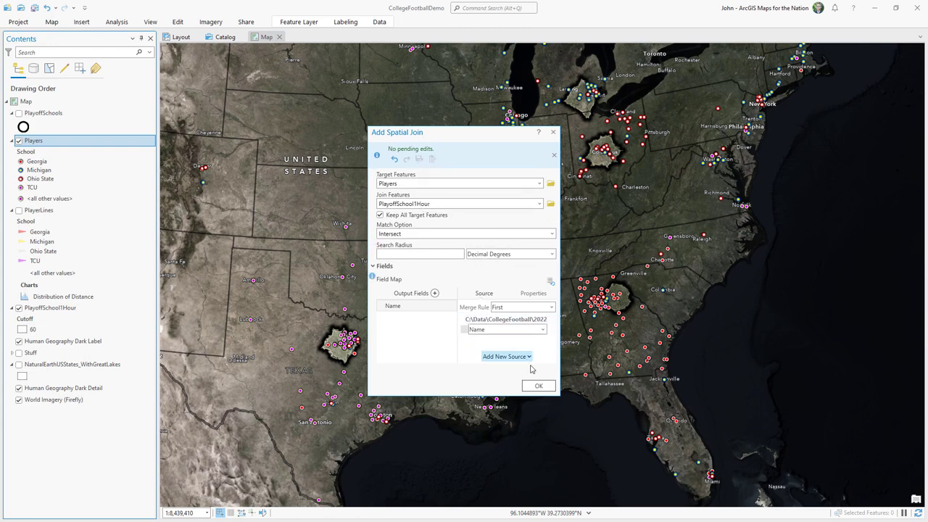
left_click(537, 385)
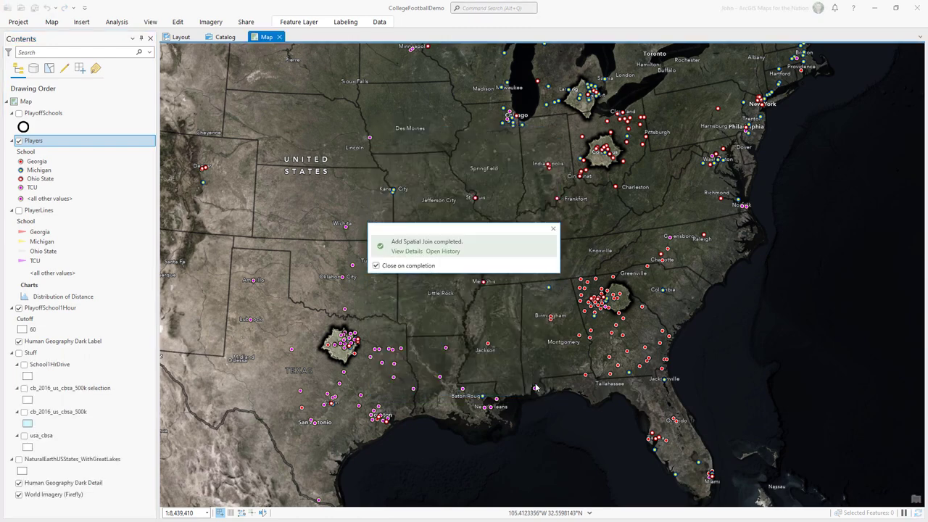
right_click(110, 142)
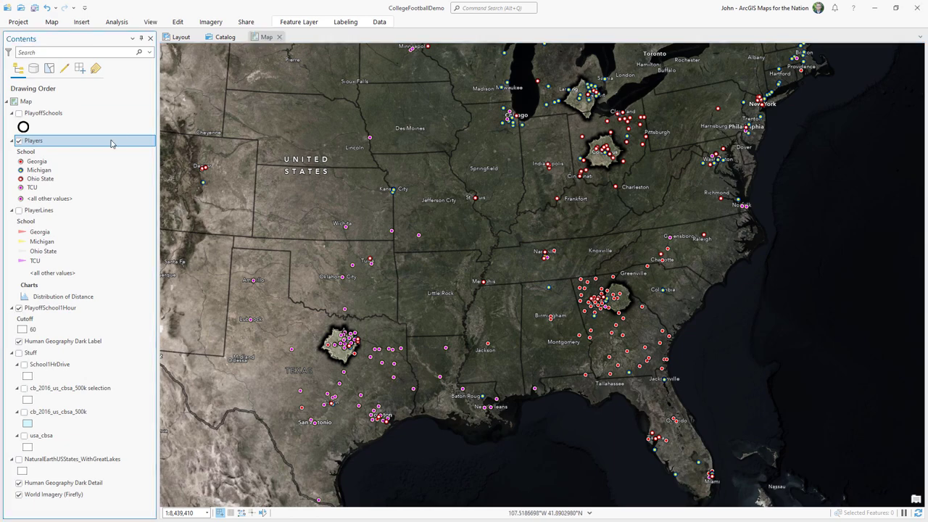
left_click(129, 47)
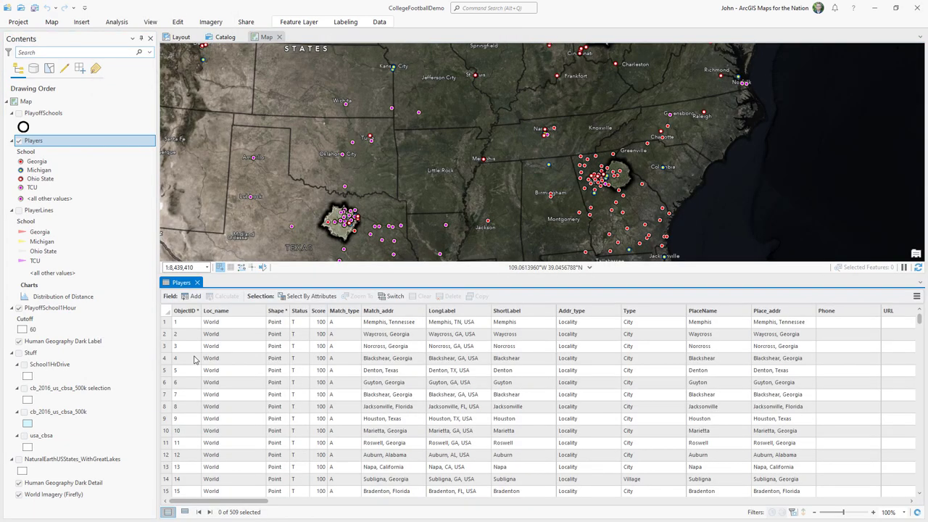
left_click_drag(242, 502, 864, 503)
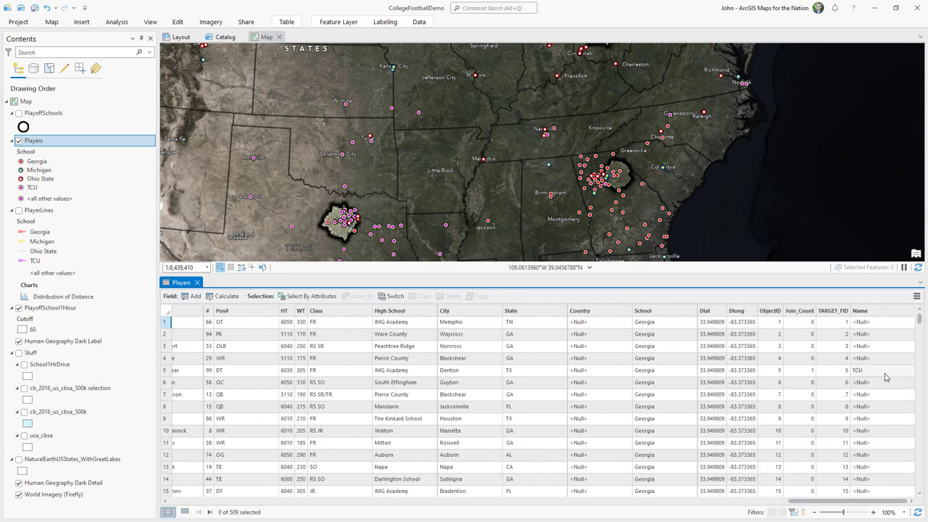
left_click(877, 371)
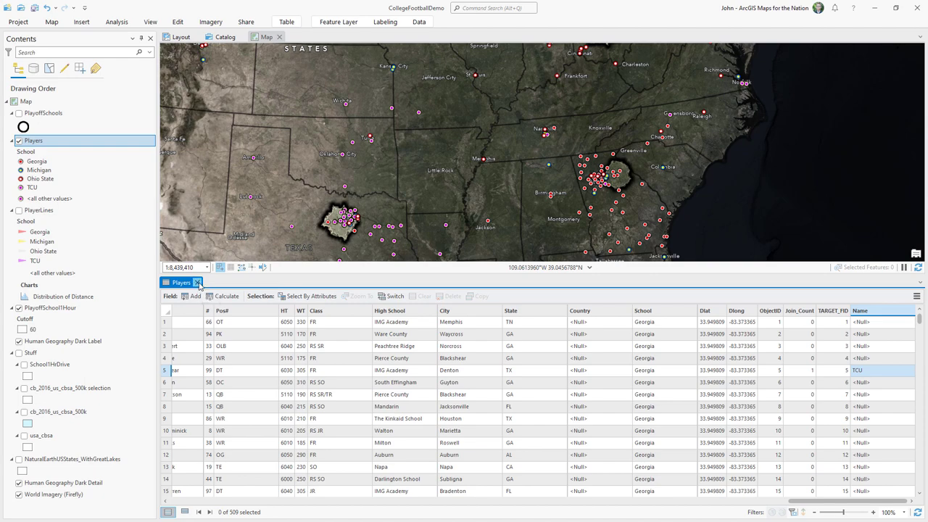
left_click(197, 282)
double_click(132, 144)
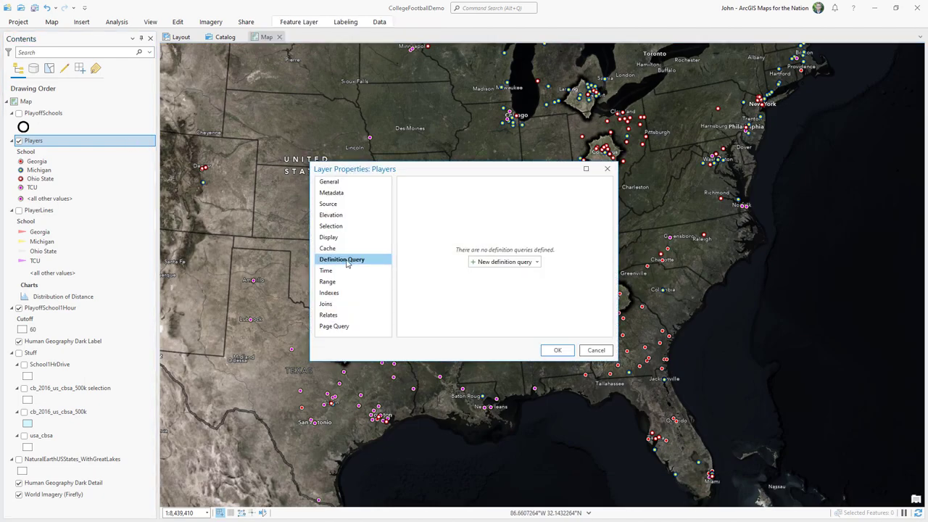
Start a Players definition query with School is equal to Michigan
left_click(493, 261)
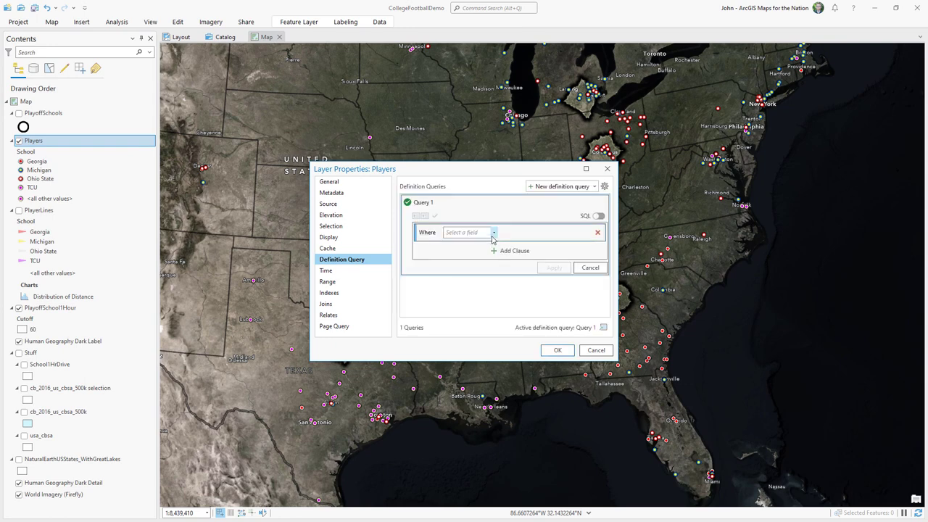
left_click(493, 232)
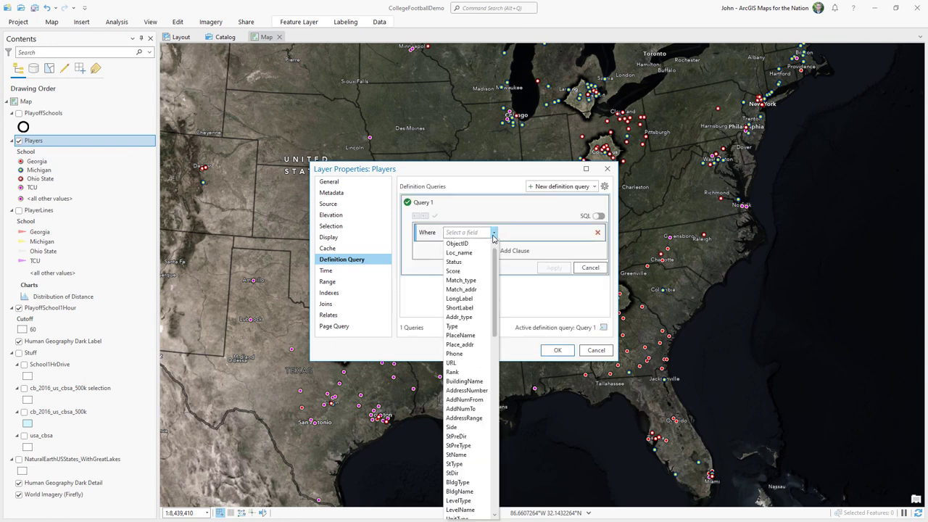
left_click_drag(494, 259, 495, 435)
left_click(468, 455)
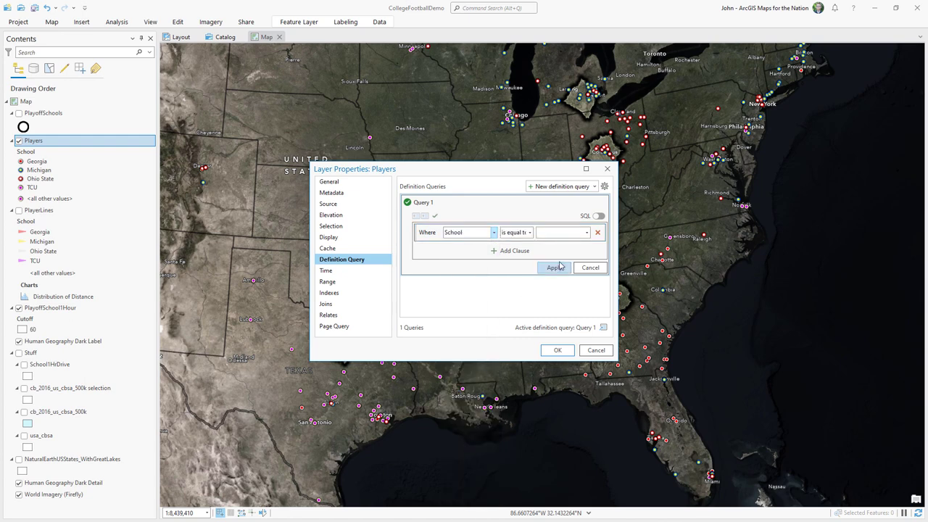
left_click(586, 233)
left_click(551, 252)
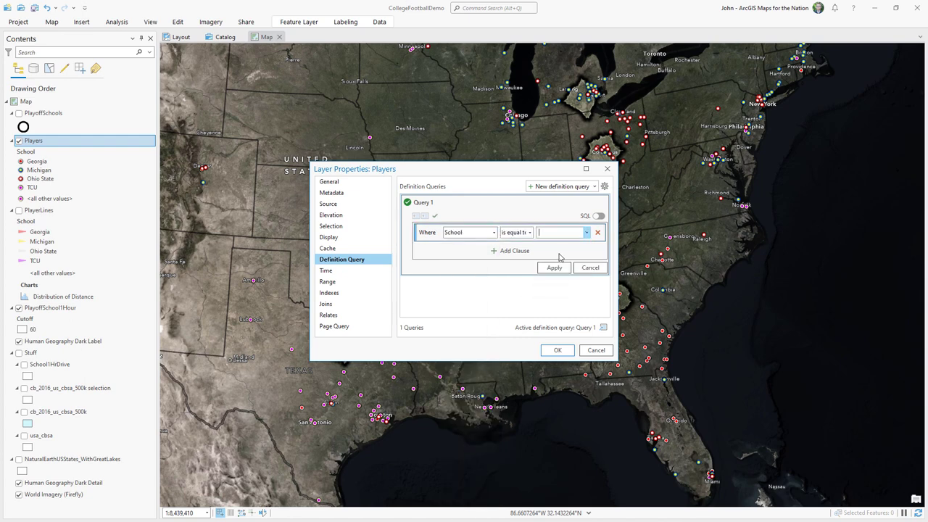
Add the condition Name is equal to Michigan, then apply the query and close the properties
left_click(513, 254)
left_click(495, 257)
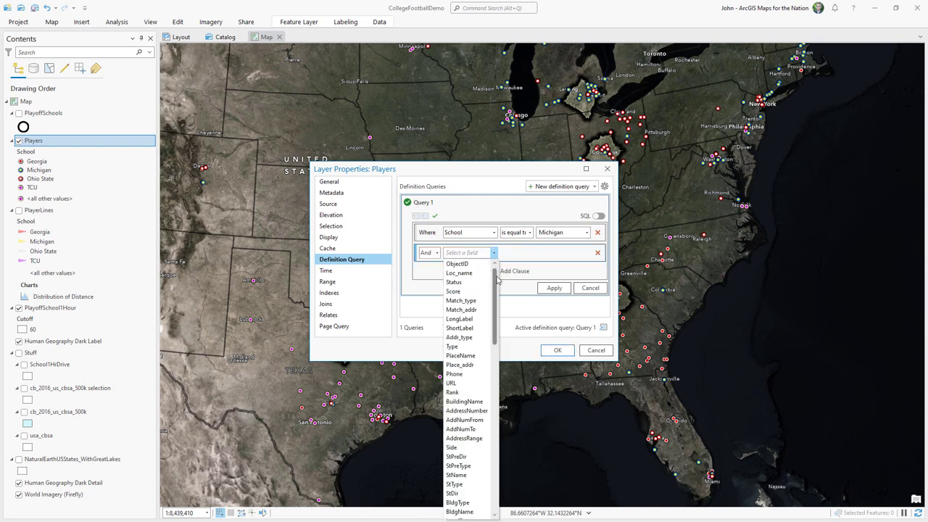
left_click_drag(495, 304, 495, 471)
left_click(457, 512)
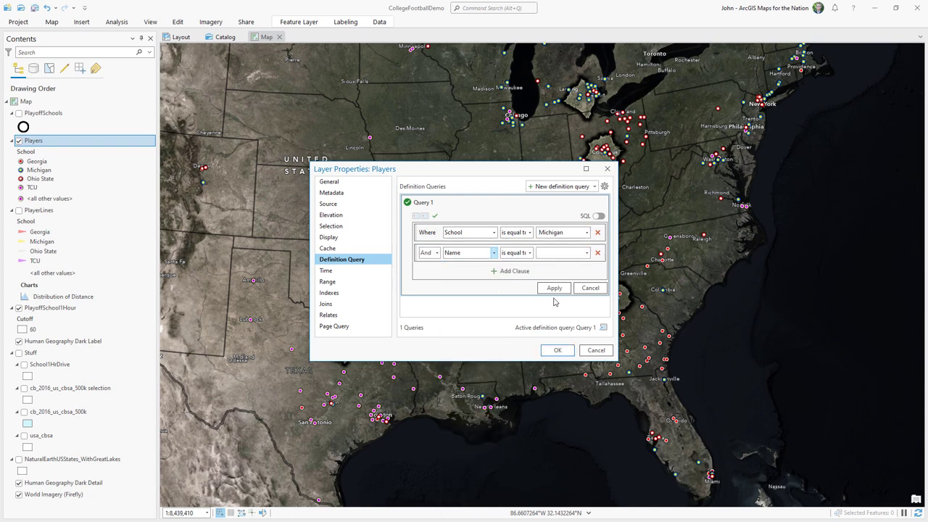
left_click(587, 253)
left_click(551, 273)
left_click(556, 287)
left_click(556, 350)
Open the Players attribute table to check the filtered players
right_click(137, 145)
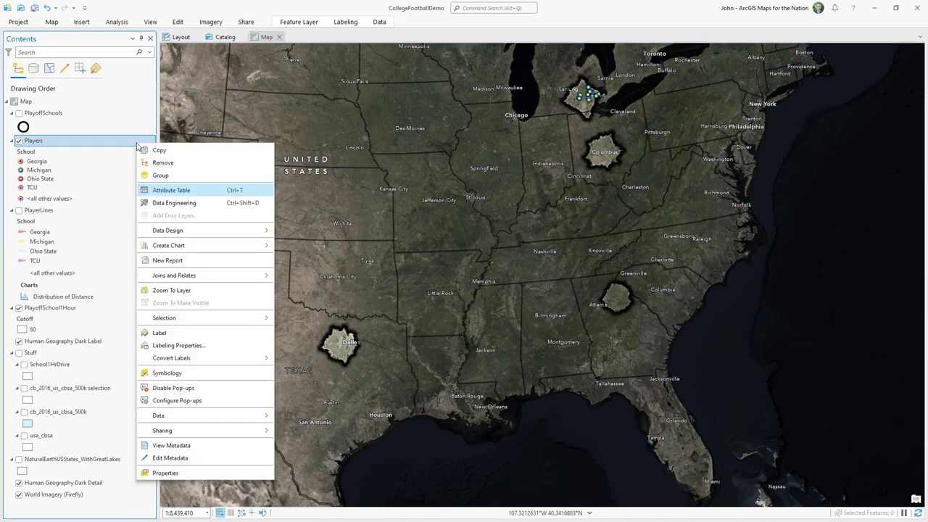
left_click(217, 189)
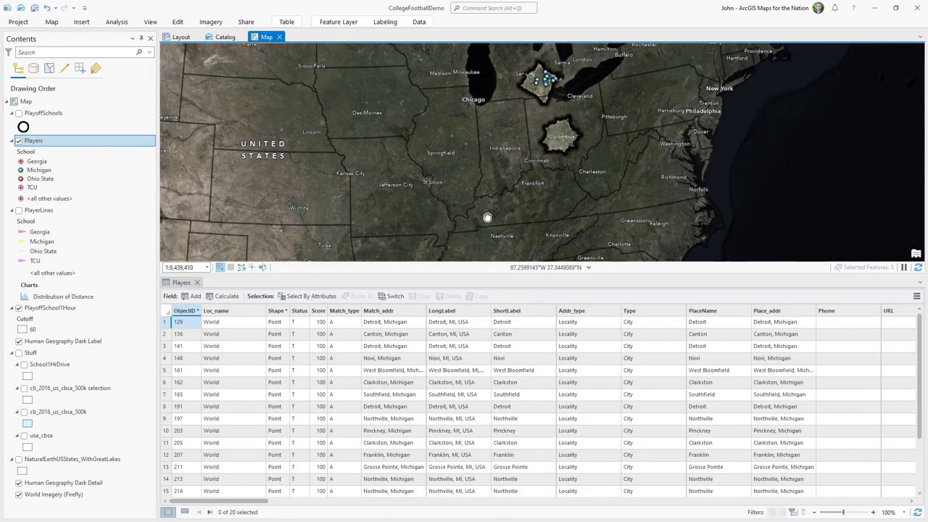
left_click_drag(485, 220, 471, 240)
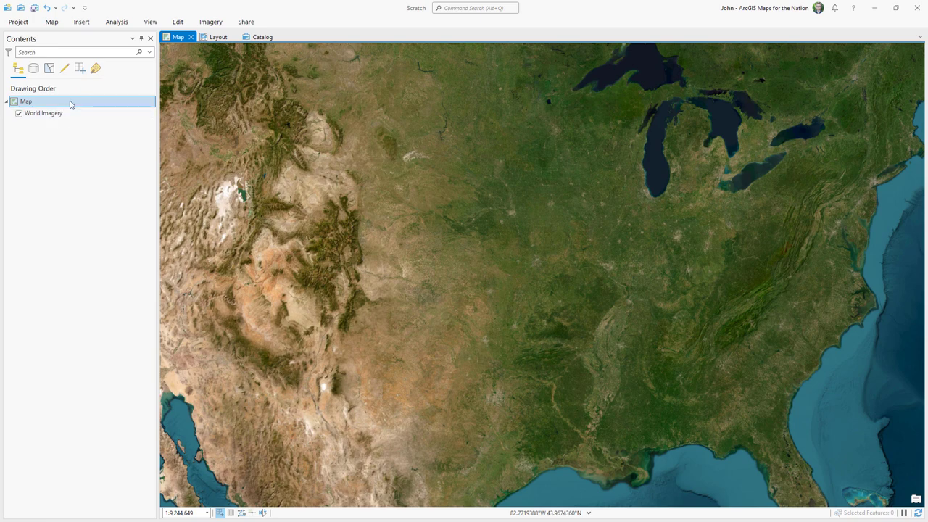
Search Living Atlas for 'firefly' and add World Imagery (Firefly) to the map
right_click(68, 102)
left_click(79, 102)
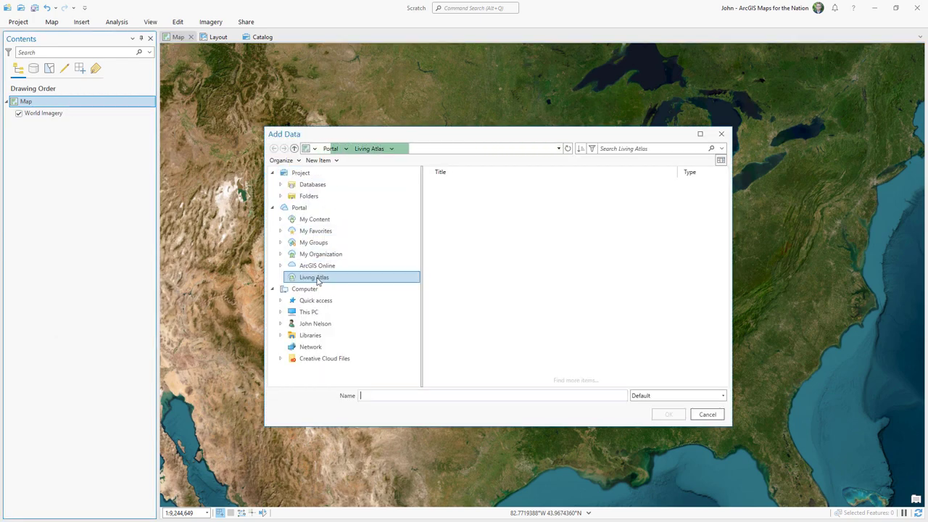
left_click(611, 149)
type("firefly")
key("Return")
left_click(496, 185)
left_click(665, 414)
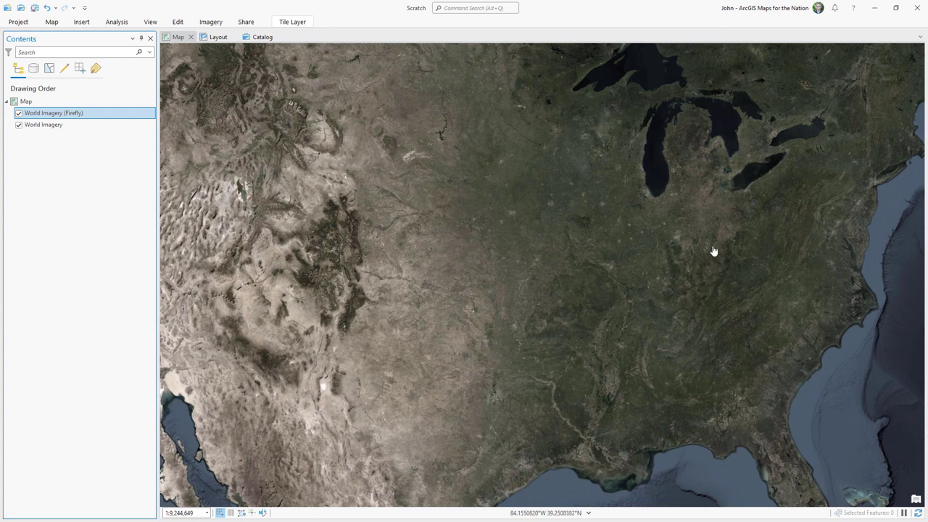
Search Living Atlas for 'human geography' and add the Dark Label and Dark Detail layers
right_click(29, 101)
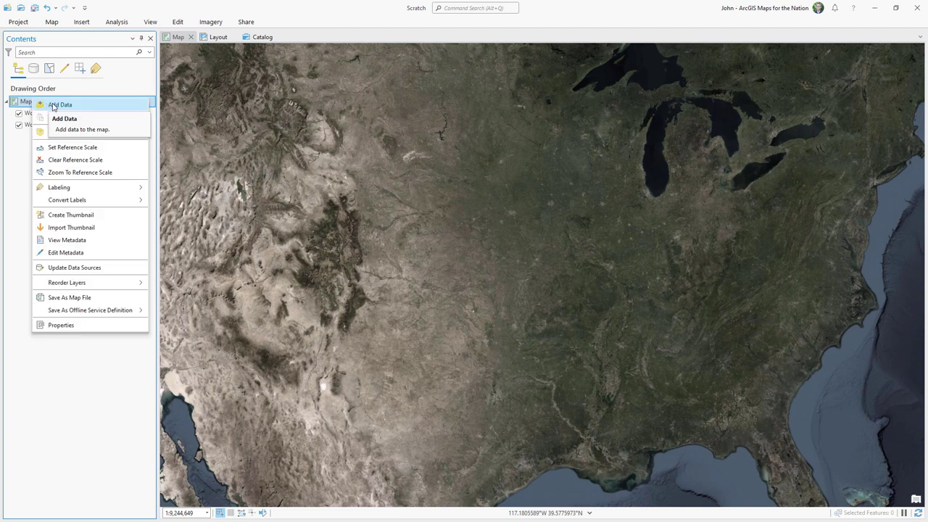
left_click(58, 105)
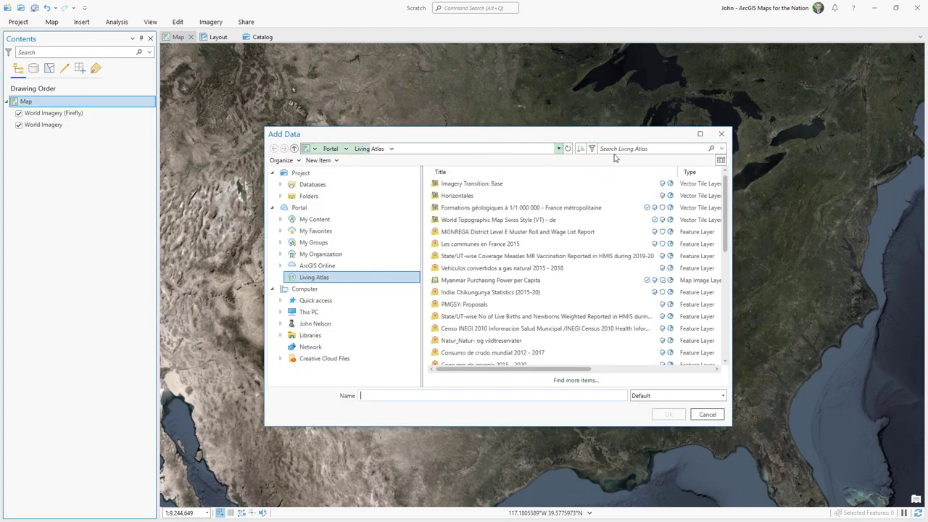
left_click(615, 148)
type("human geography")
key("Return")
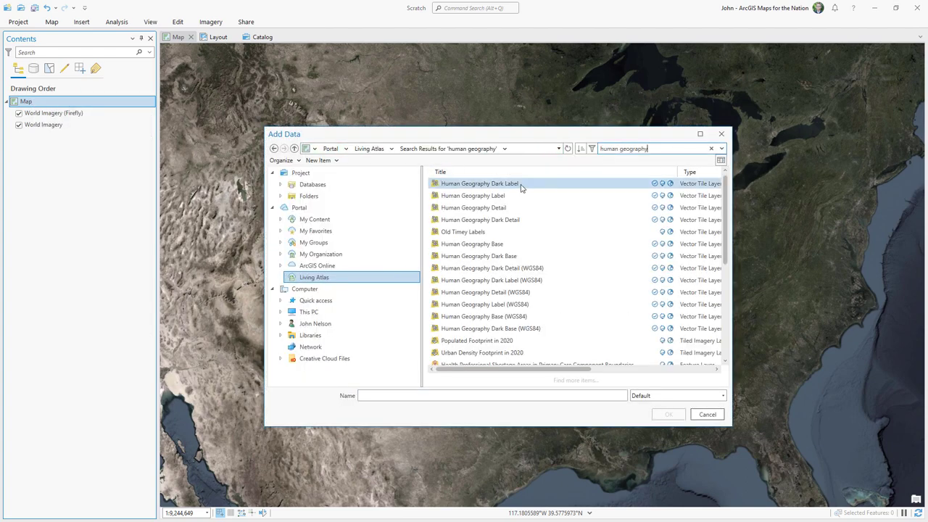
left_click(521, 186)
left_click(508, 222, "ctrl")
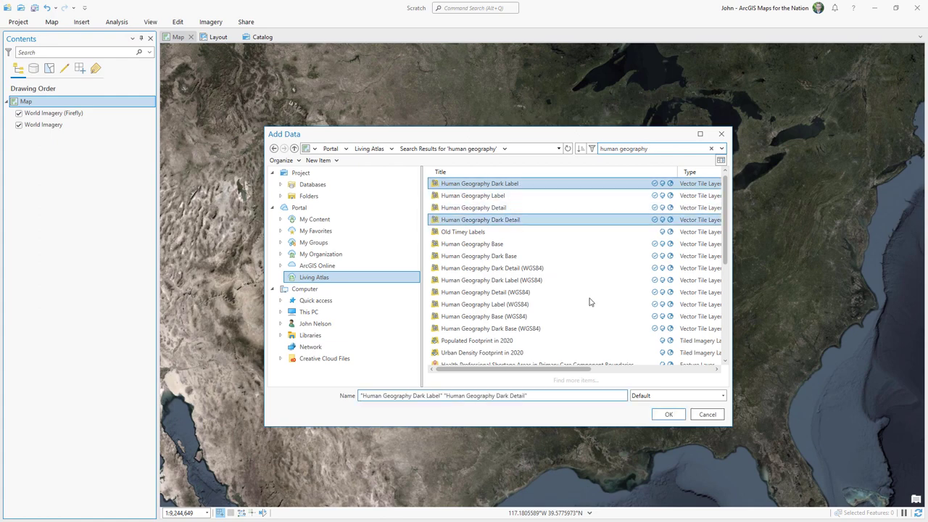
left_click(658, 414)
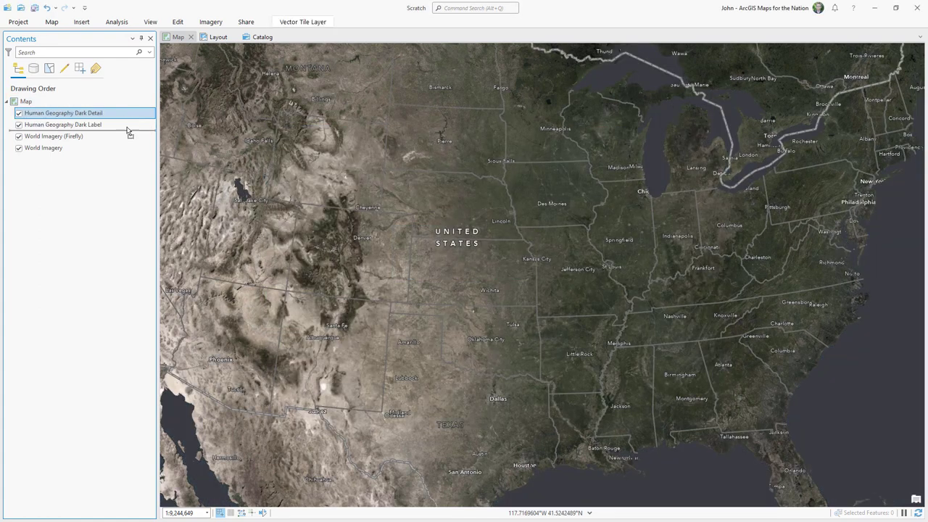
Place Dark Label above Dark Detail, hide World Imagery, and set Dark Detail's blend to Color Burn
left_click_drag(127, 132, 123, 132)
left_click(19, 148)
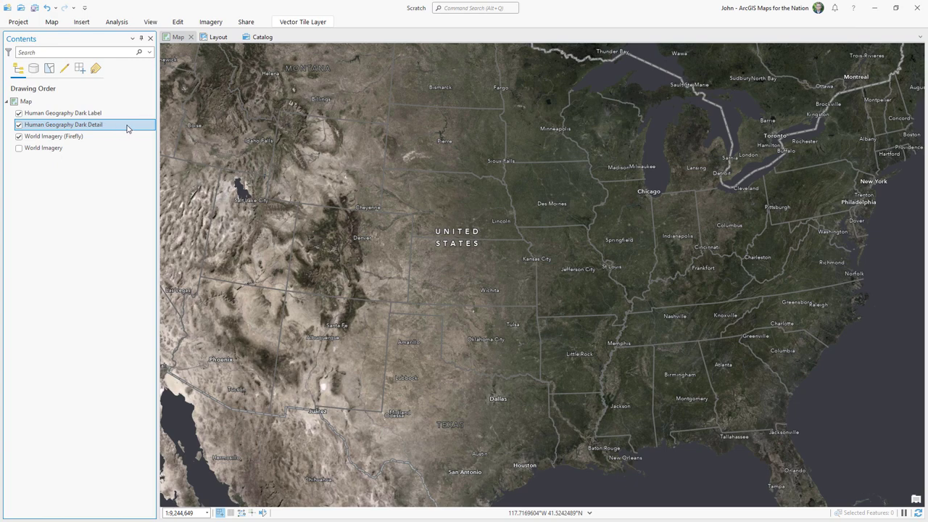
left_click(305, 23)
left_click(207, 47)
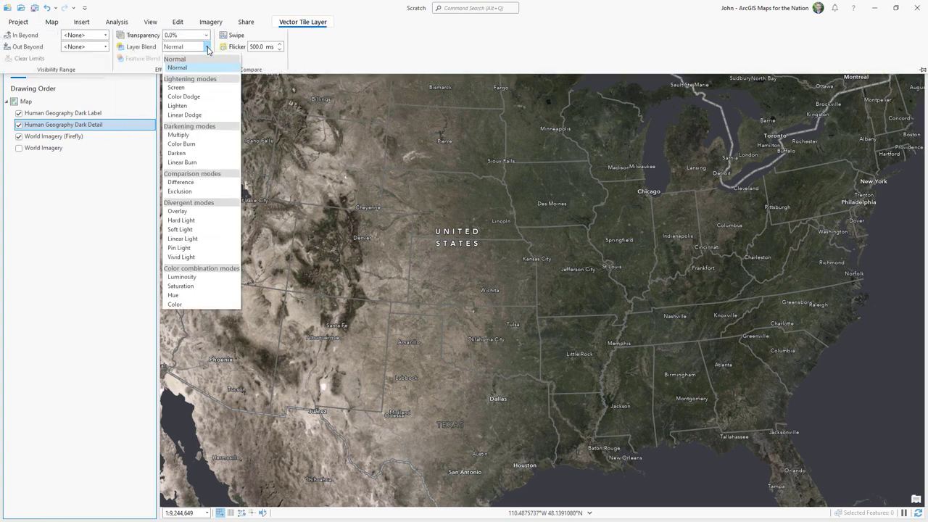
left_click(183, 143)
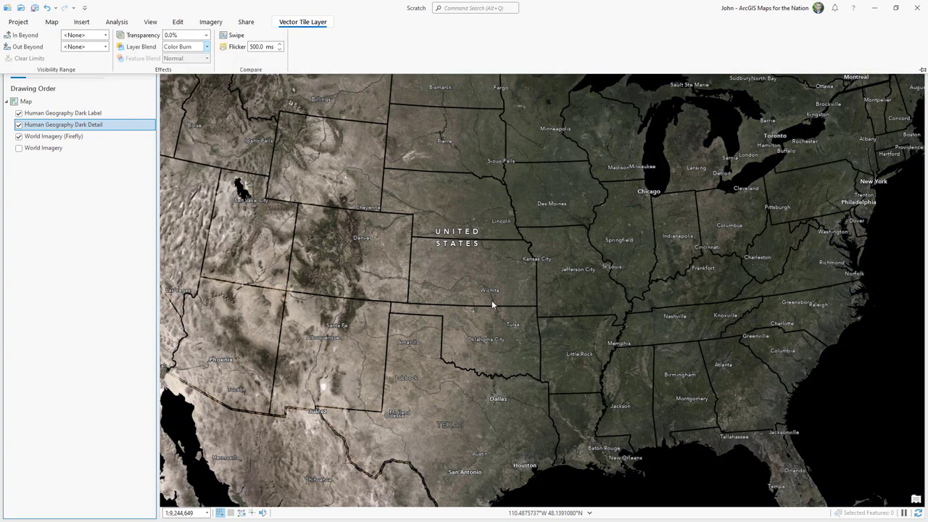